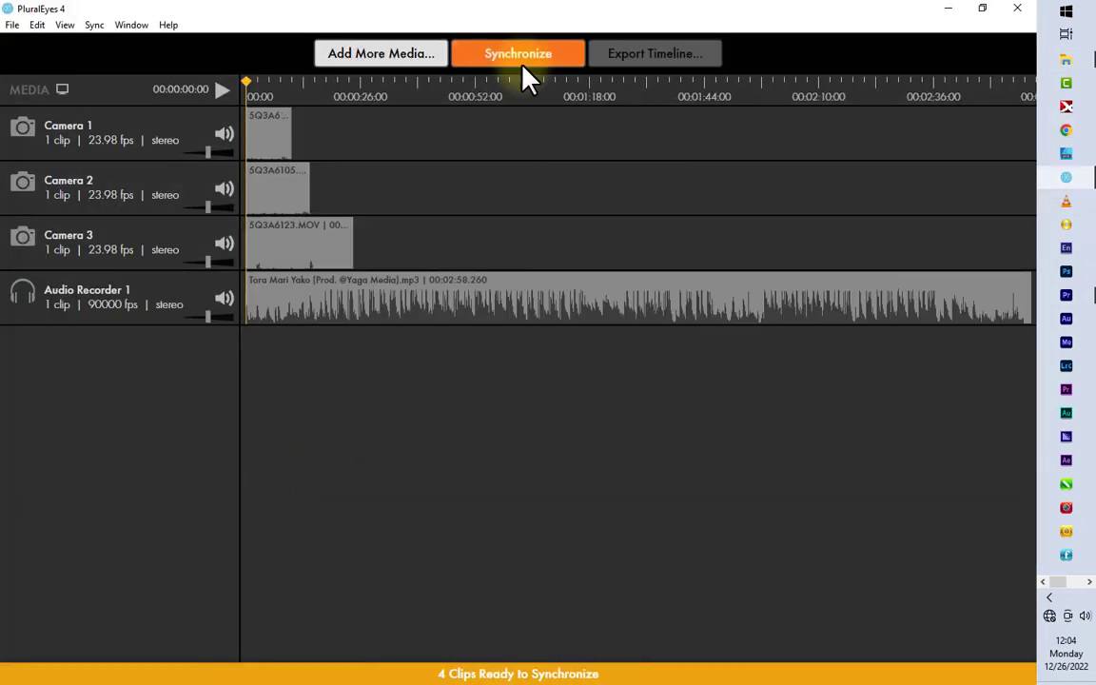
Step: Synchronize the four clips, export the timeline, and import the Tora Mari Yako XML into the CORRECT project in Premiere Pro
left_click(522, 66)
left_click(655, 53)
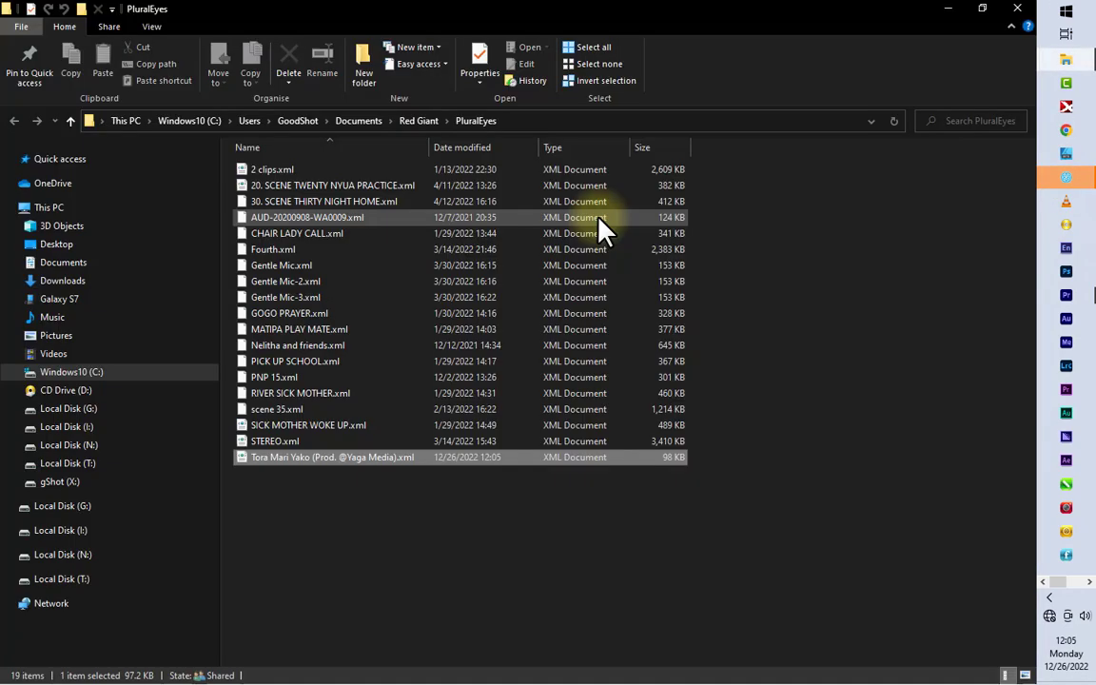
left_click_drag(314, 455, 190, 540)
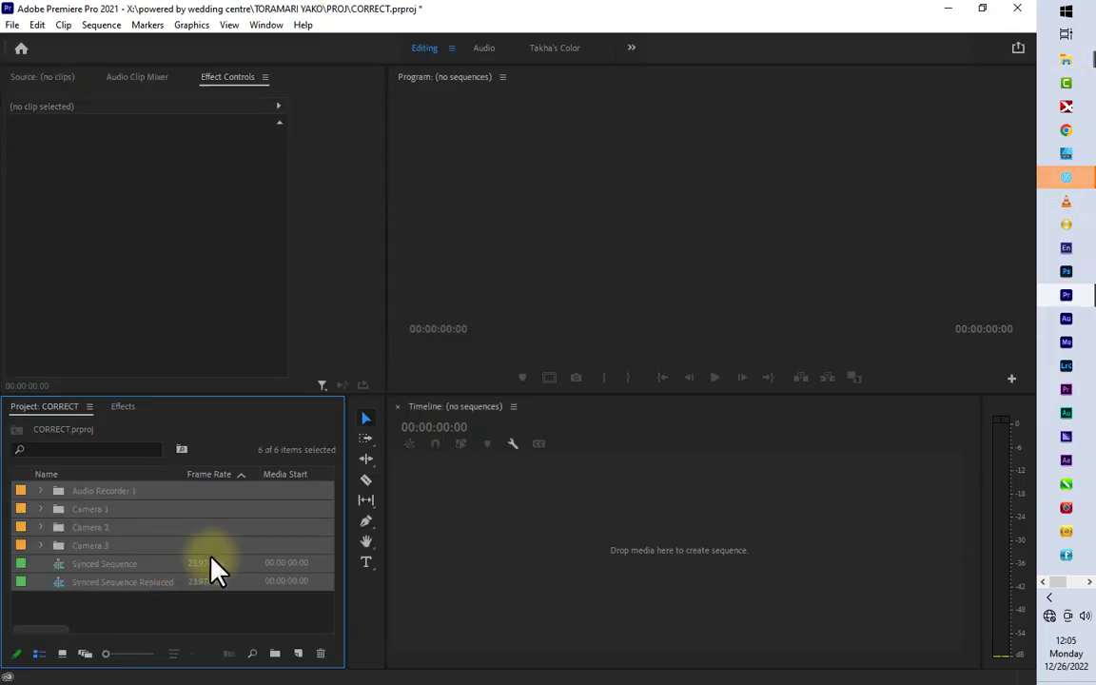
Step: Rename the Synced Sequence Replaced sequence as learn
left_click(117, 582)
left_click(123, 582)
type("learn")
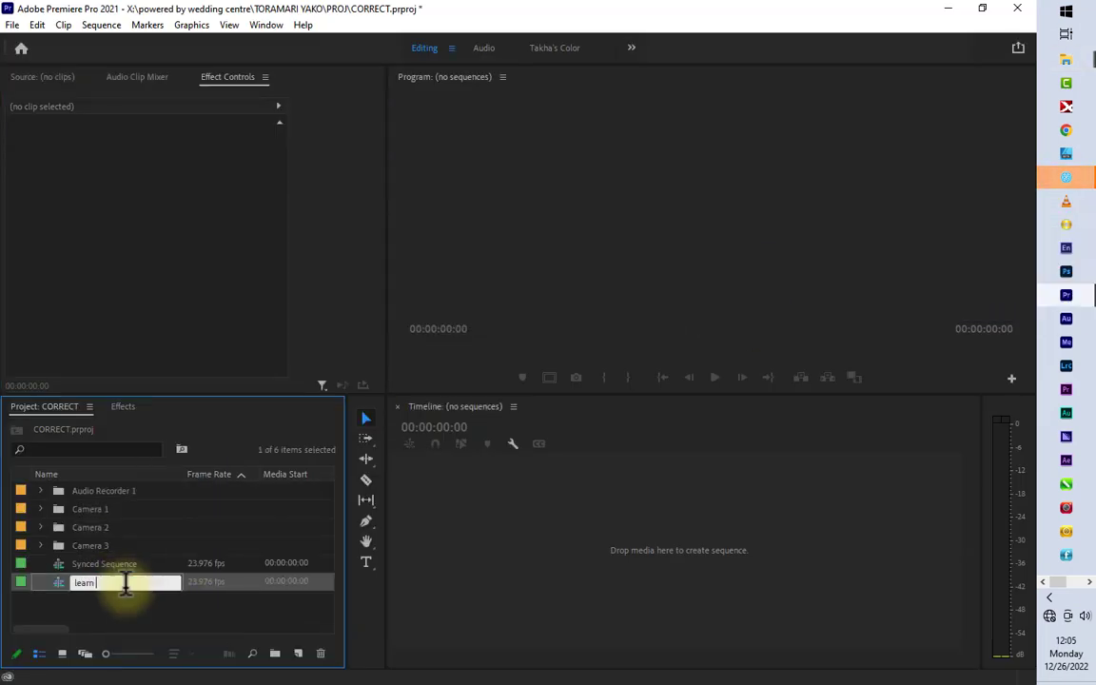
key("Return")
Step: Group all imported project items in a new bin named LEARN
key("ctrl+a")
left_click(275, 653)
type("LEARN")
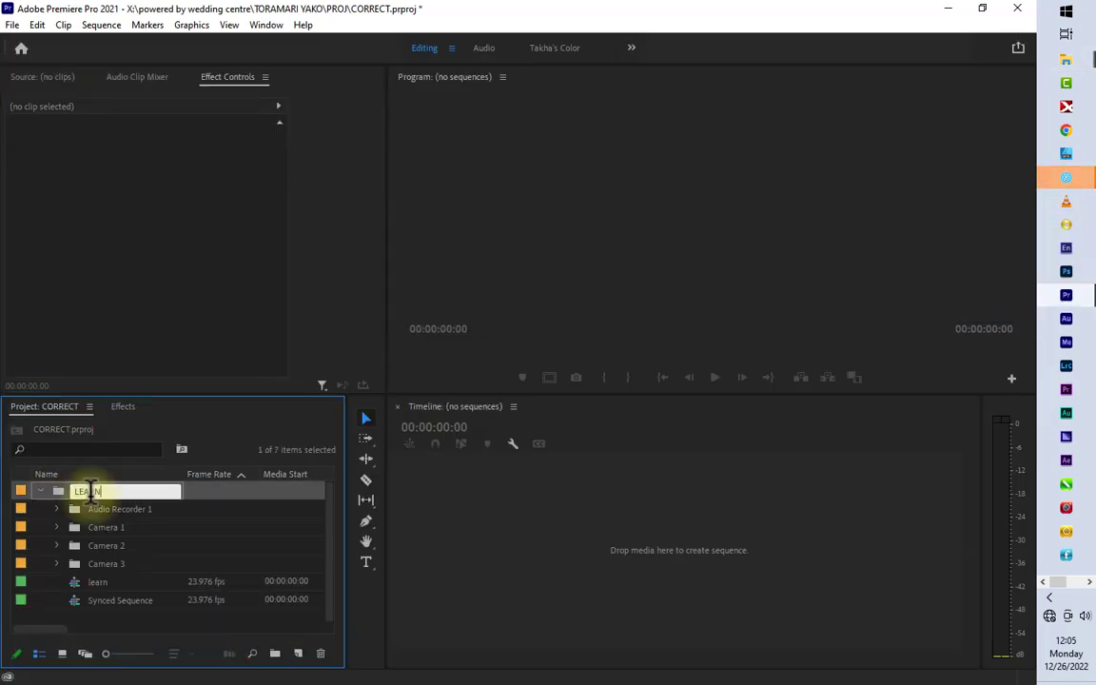
key("Return")
Step: Open the learn sequence, enlarge the program preview, and play through the first synced clips
double_click(196, 581)
key("space")
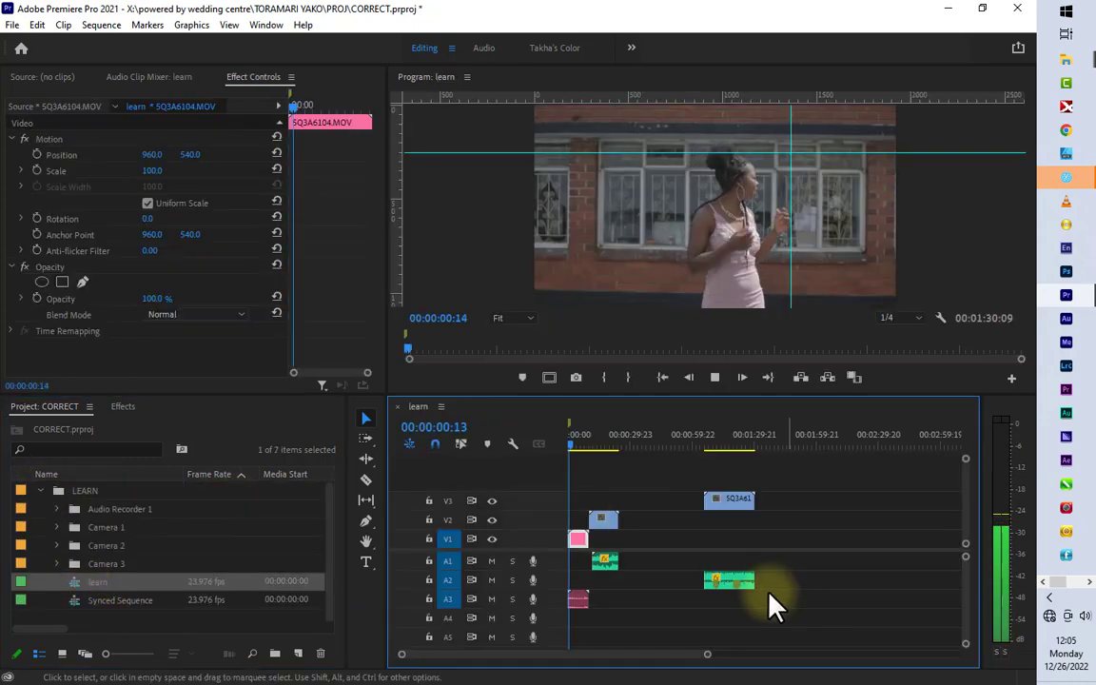
left_click_drag(687, 396, 691, 460)
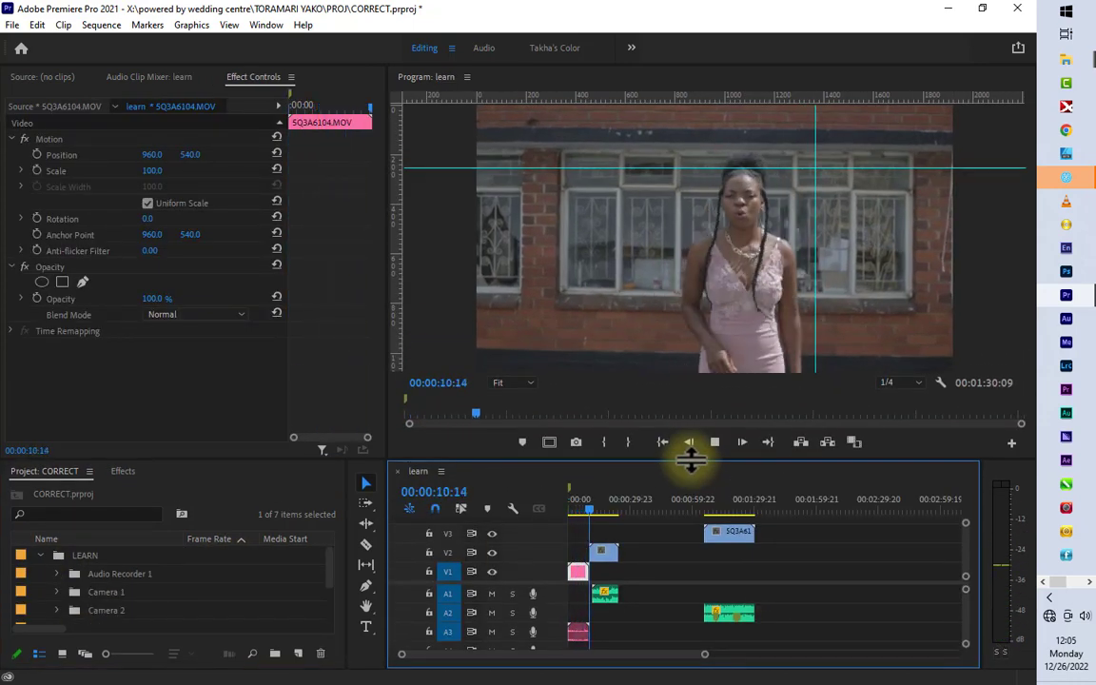
key("space")
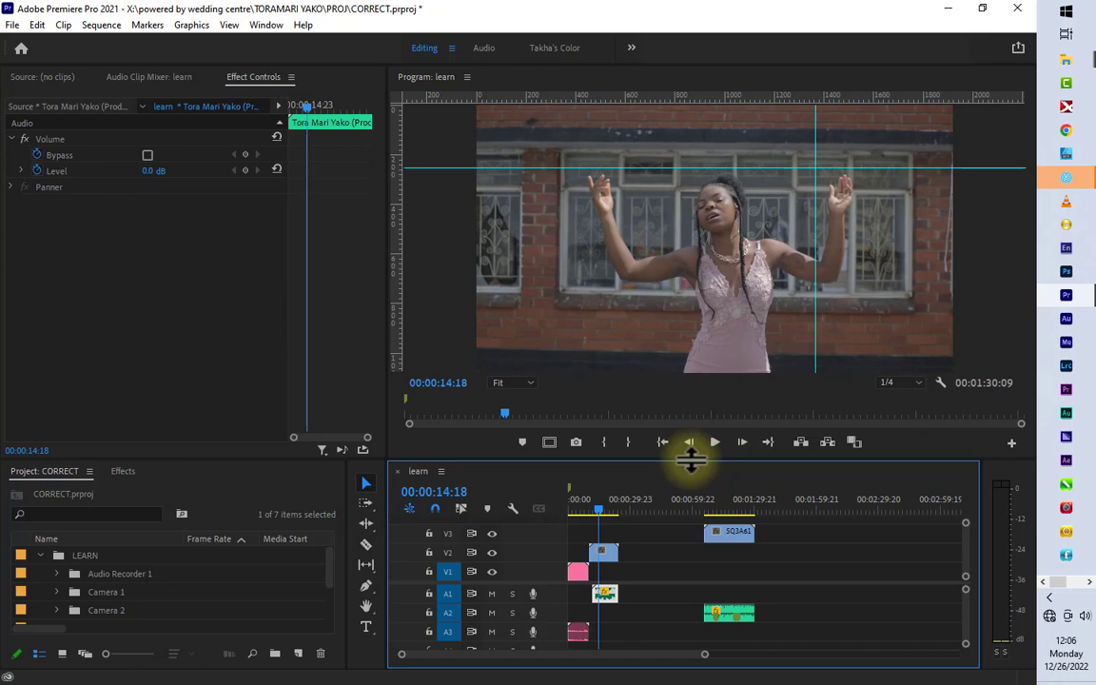
key("space")
key("space")
Step: Delete the 5Q3A6104 clip and its audio from the start of the timeline
left_click(578, 573)
key("Delete")
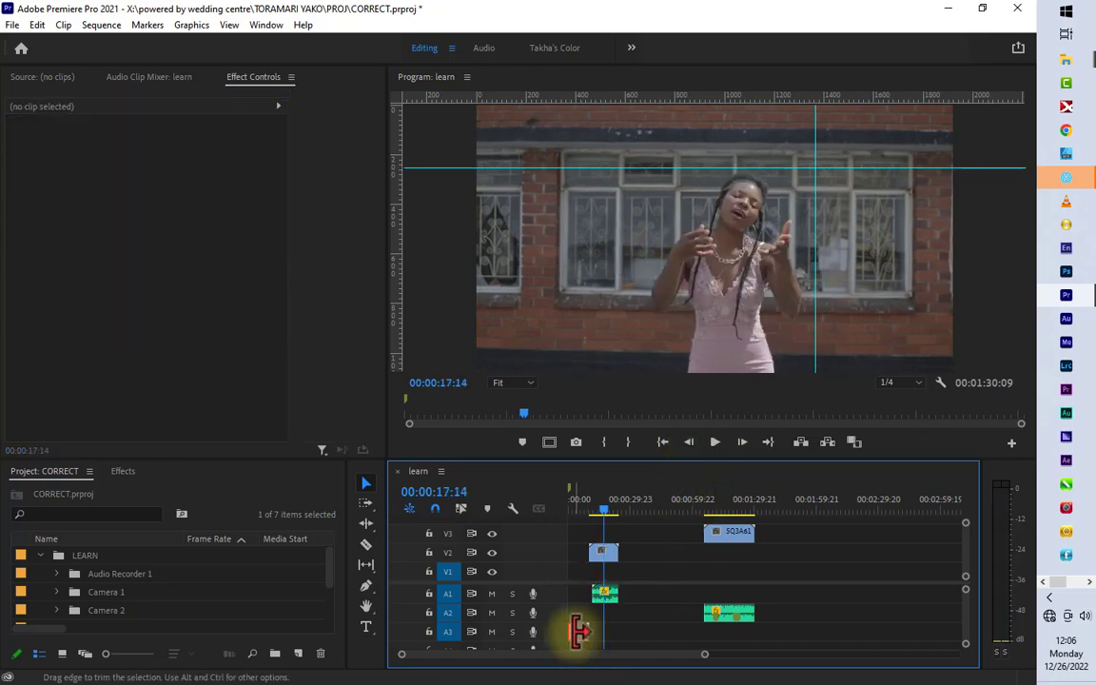
left_click(579, 632)
key("Delete")
Step: Move the remaining clips onto V1 and A1 and close the empty gap at the sequence start
left_click_drag(605, 553, 605, 572)
left_click_drag(734, 534, 733, 565)
left_click_drag(733, 614, 733, 594)
left_click(578, 573)
key("Delete")
key("Home")
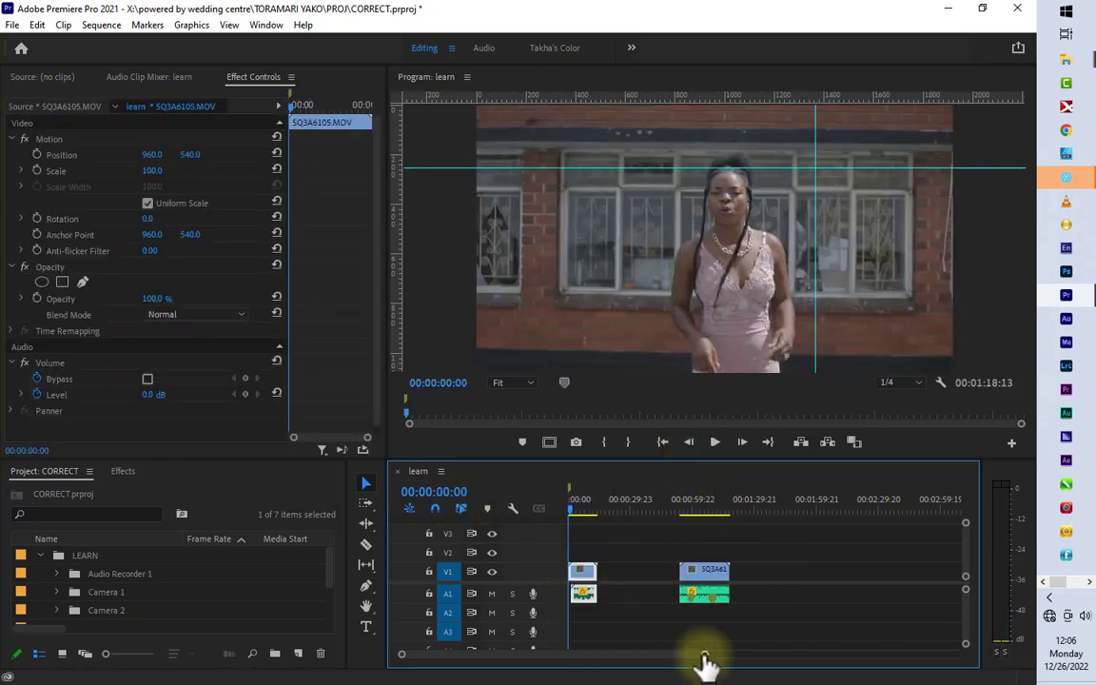
Step: Trim the start of the 5Q3A6105 clip, unlink it, and delete the leading video piece that has no music beneath
left_click_drag(704, 654, 604, 652)
key("space")
Step: Link the remaining 5Q3A6105 video with its music, close the leading gap, and trim the clip's end
key("space")
key("q")
right_click(638, 574)
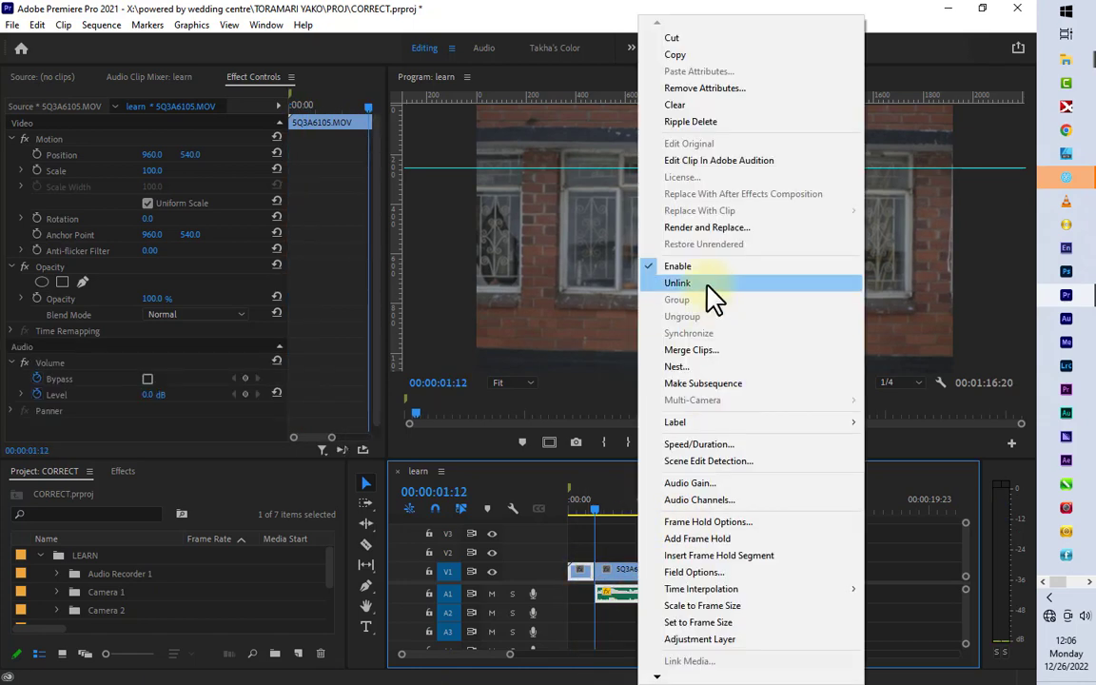
left_click(708, 283)
left_click(582, 573)
key("Delete")
left_click_drag(649, 539, 681, 615)
right_click(669, 574)
left_click(732, 283)
left_click(578, 572)
key("Delete")
key("Home")
left_click_drag(769, 587, 716, 587)
Step: Play the 5Q3A6123 clip, trim its start to 00:01:10:13, and shorten its end slightly
key("space")
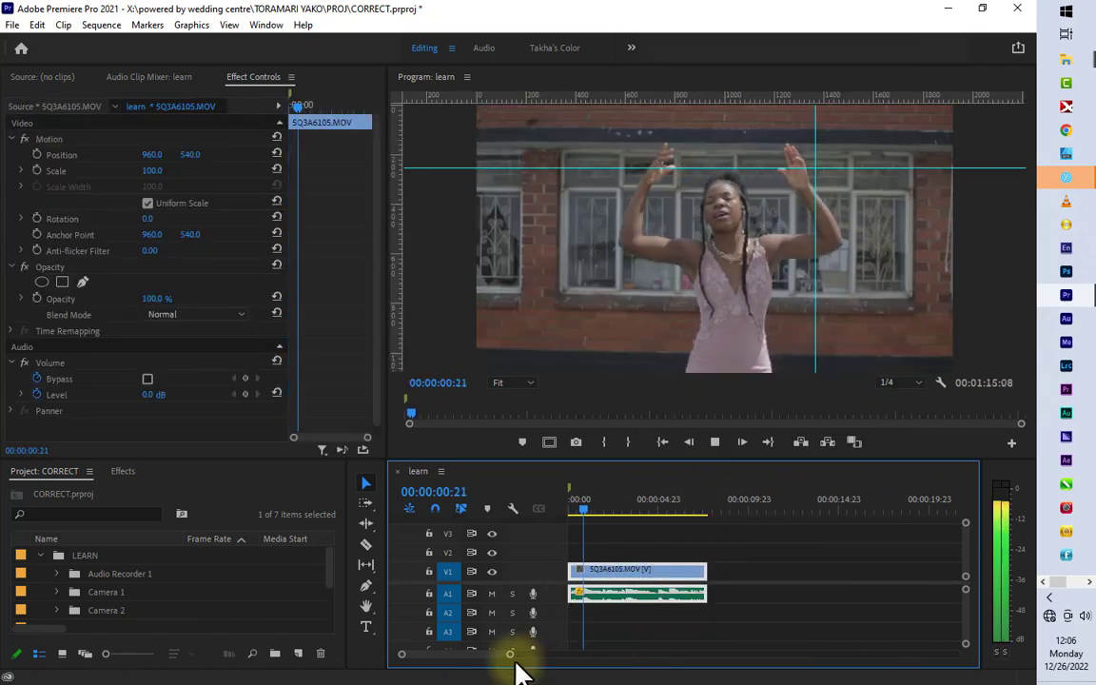
left_click_drag(511, 655, 676, 655)
key("space")
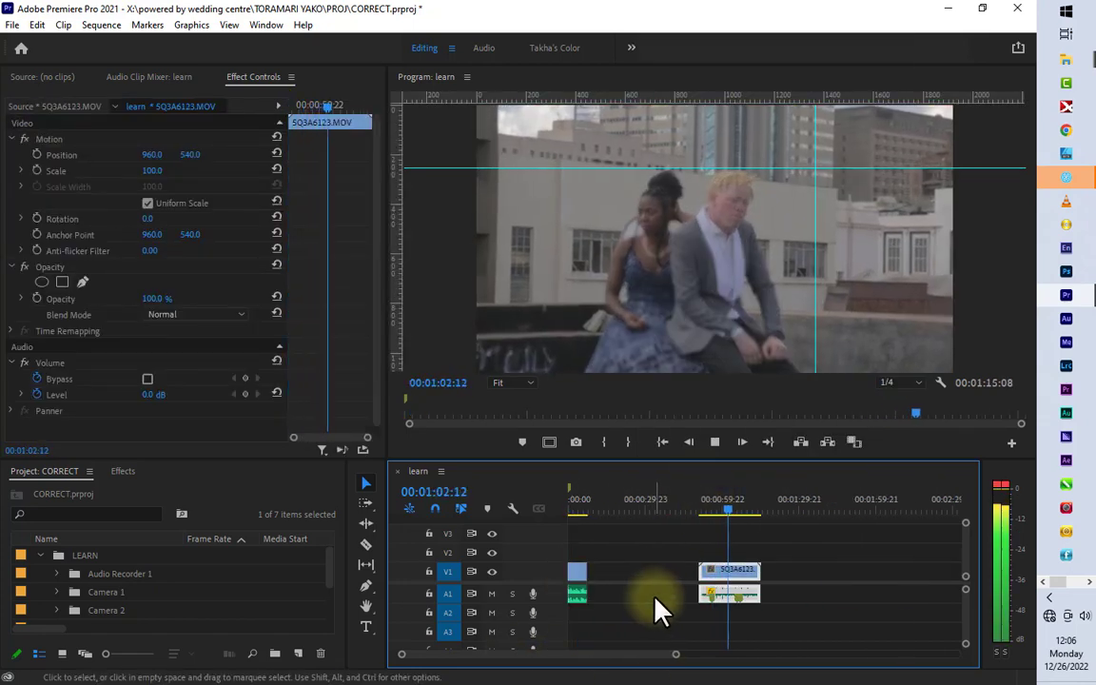
key("space")
left_click_drag(675, 655, 602, 659)
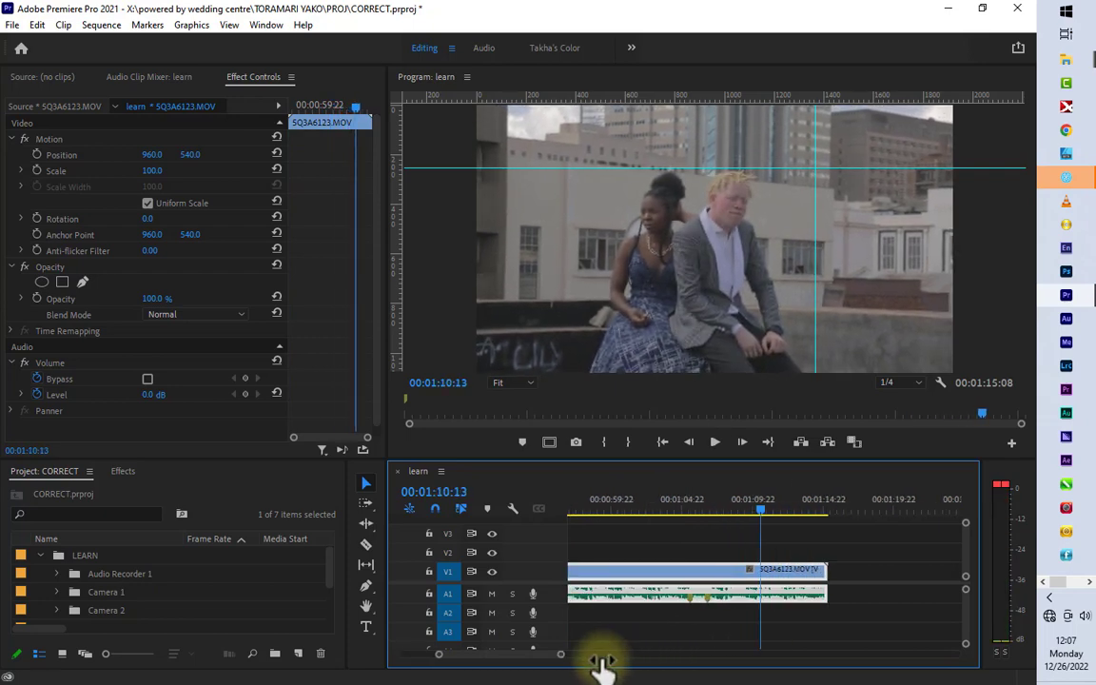
key("q")
key("space")
Step: Show the color workspace at 00:00:05:01 and sample the 5Q3A6105 clip's white balance from the window frame's outer edge
key("space")
left_click_drag(830, 575, 822, 575)
Step: Close the gap between the two clips and return the playhead to the start of 5Q3A6123
left_click(674, 577)
key("Delete")
key("Up")
key("Up")
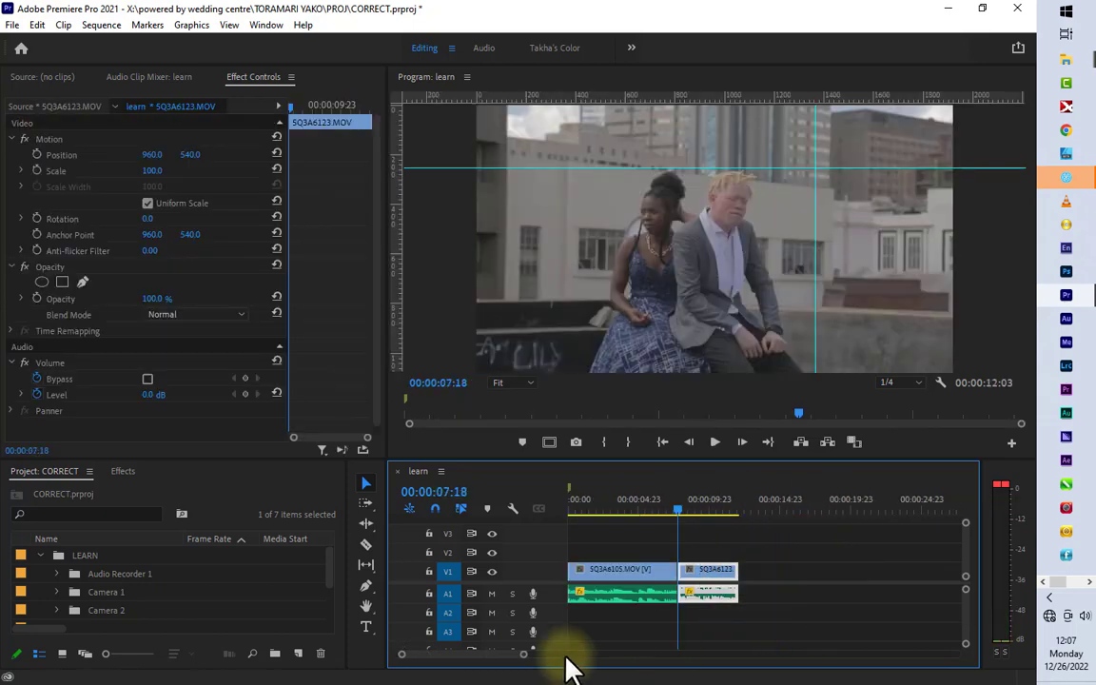
left_click_drag(563, 656, 609, 656)
left_click(612, 507)
key("space")
key("space")
left_click(555, 48)
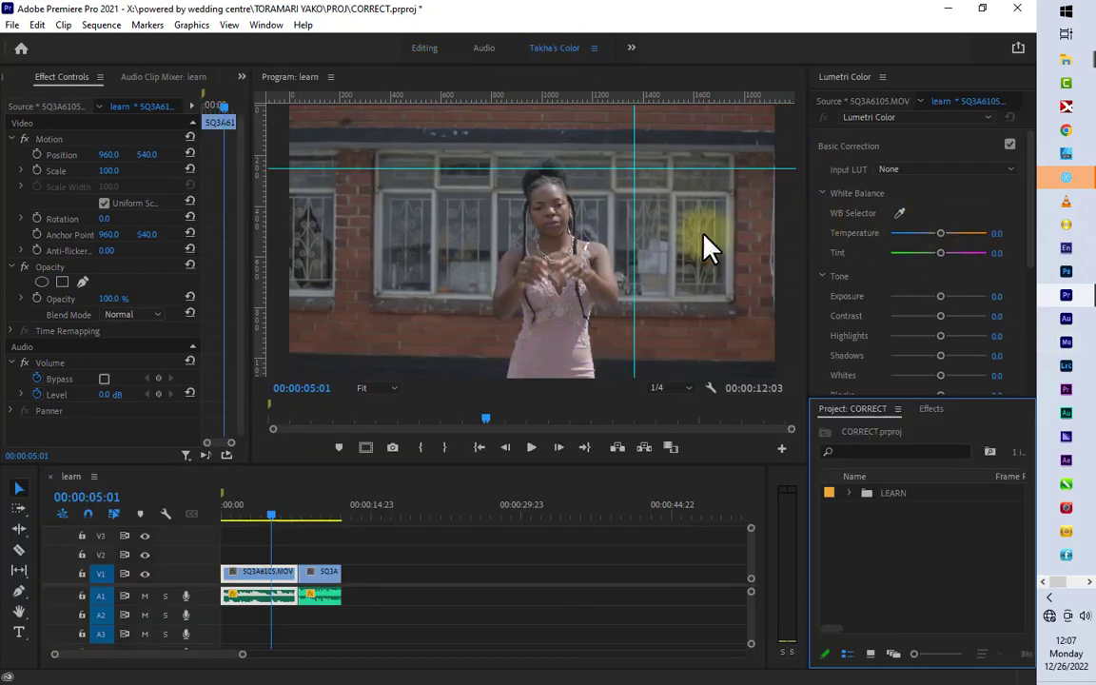
left_click(899, 213)
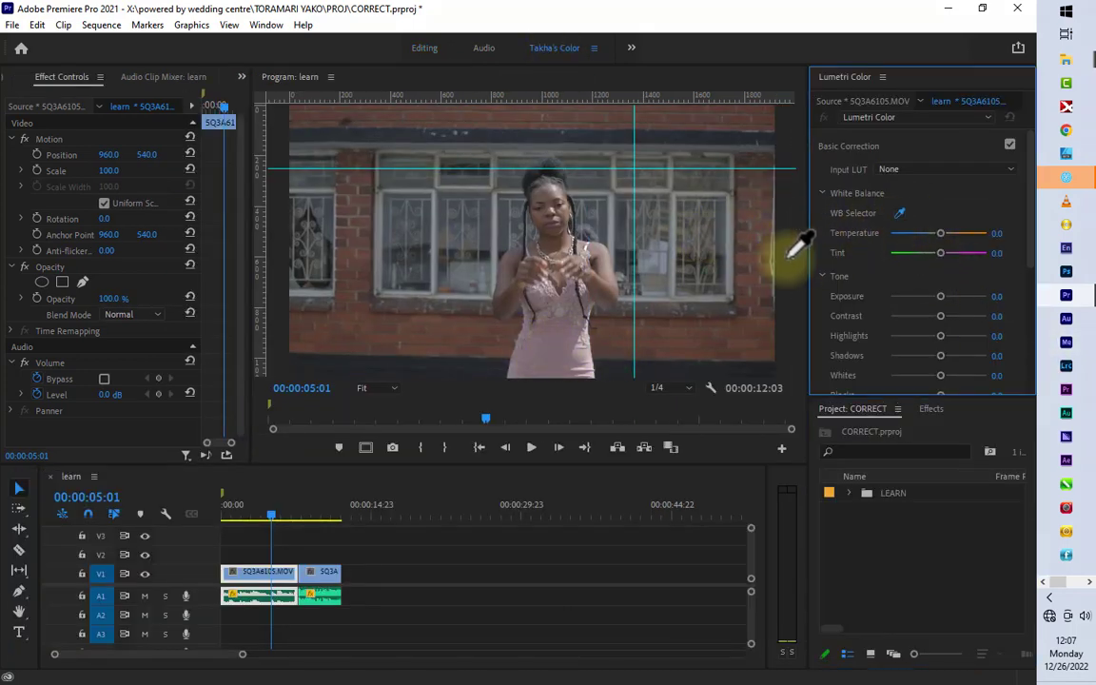
left_click(732, 248)
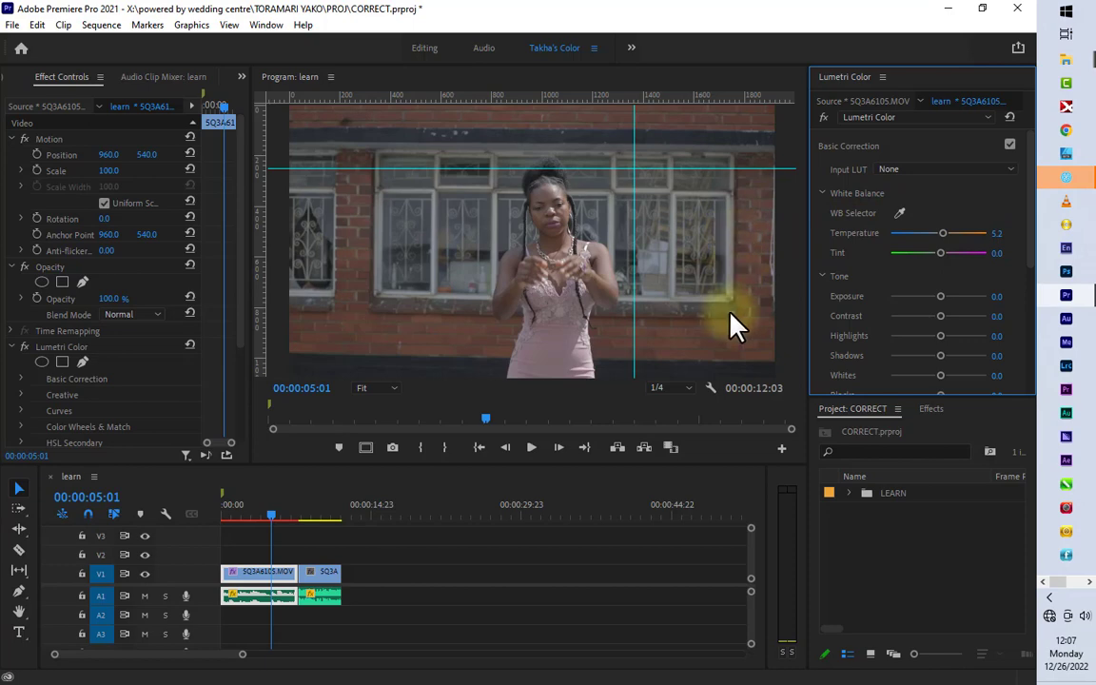
Step: Show the Lumetri Scopes and widen their area to make the parade and vectorscope readable
left_click(241, 76)
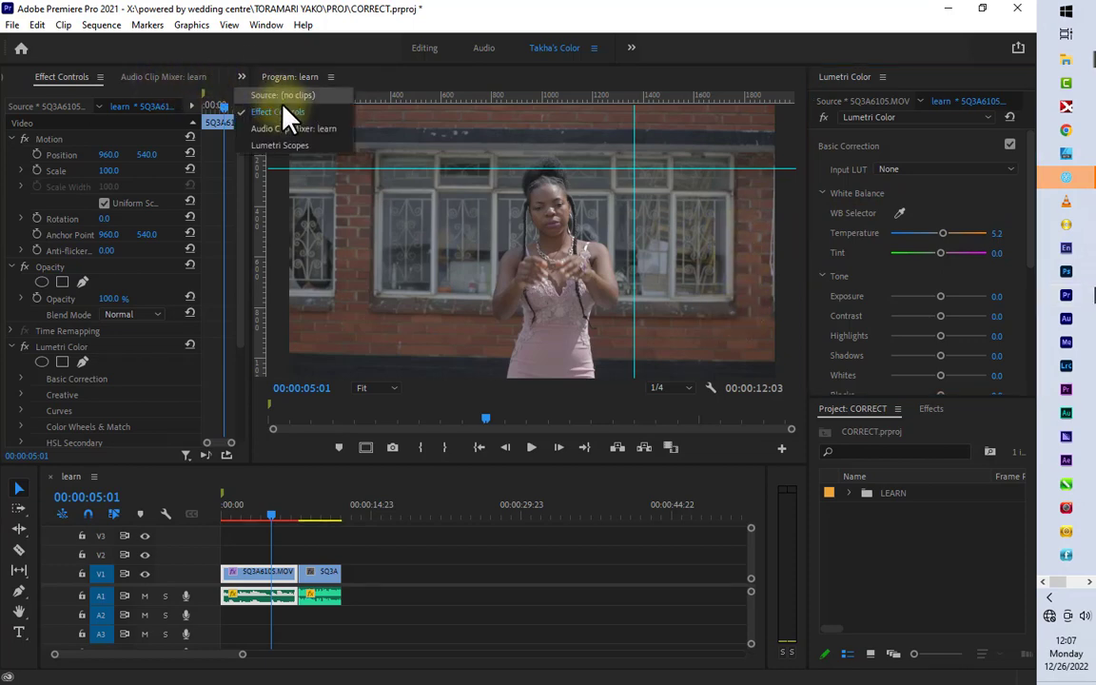
left_click(285, 144)
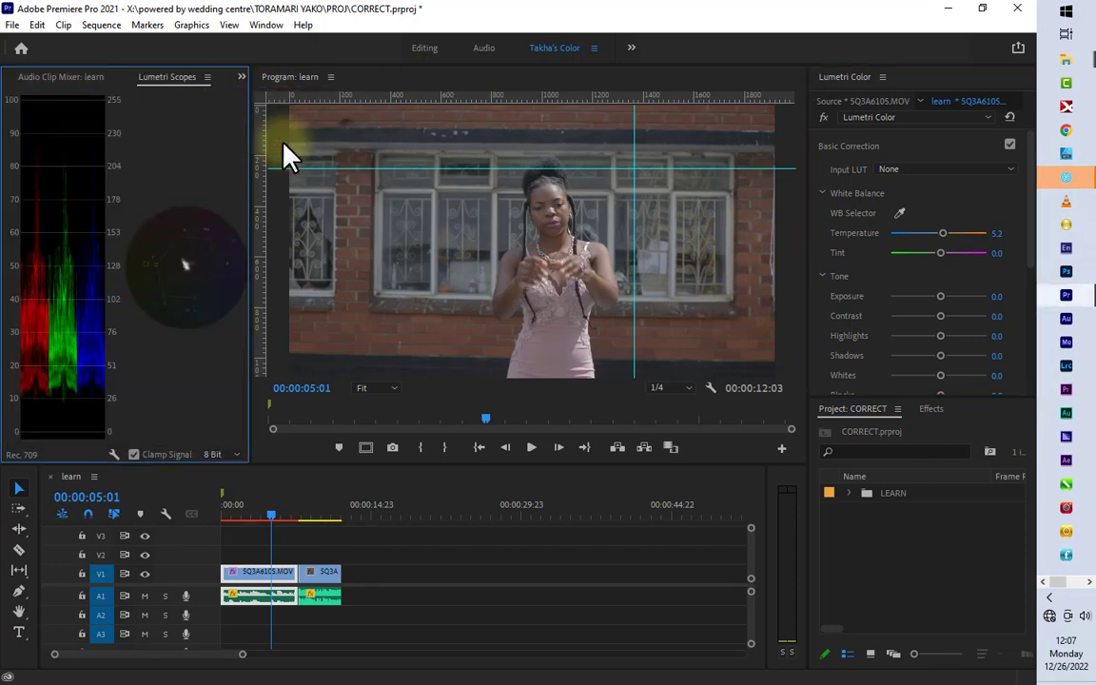
left_click_drag(249, 204, 473, 245)
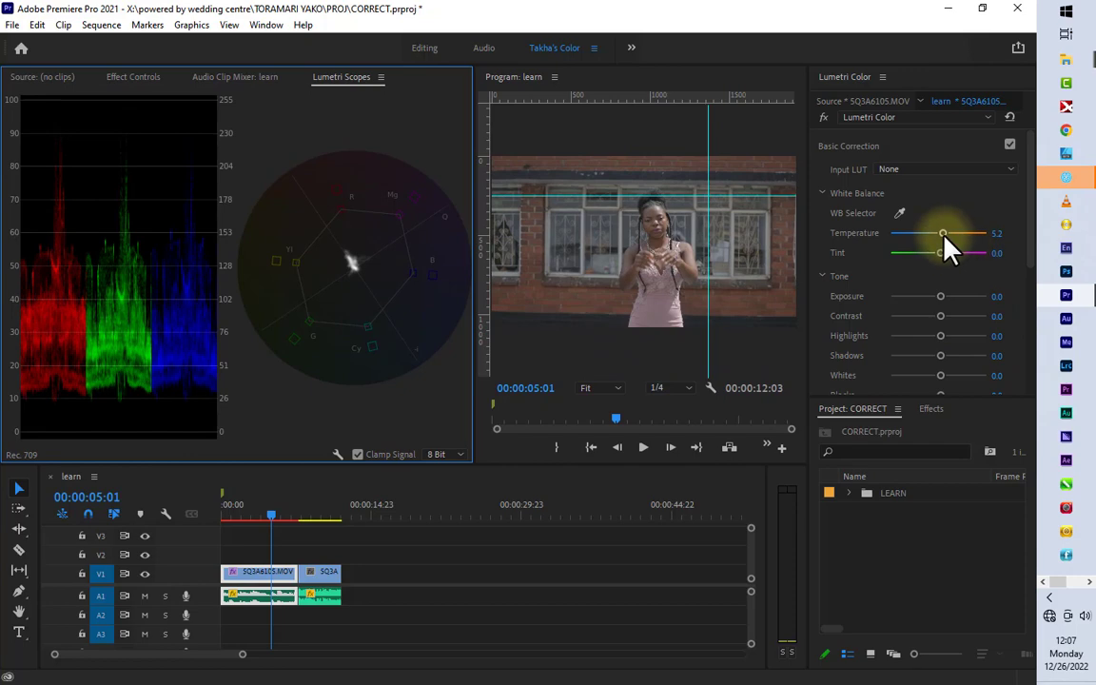
Step: Set the clip's temperature to 10.2 and tint to -3.9, and resize the scopes and program preview
mouse_move(944, 236)
left_mouse_down()
mouse_move(936, 245)
mouse_move(949, 248)
mouse_move(936, 255)
left_mouse_up()
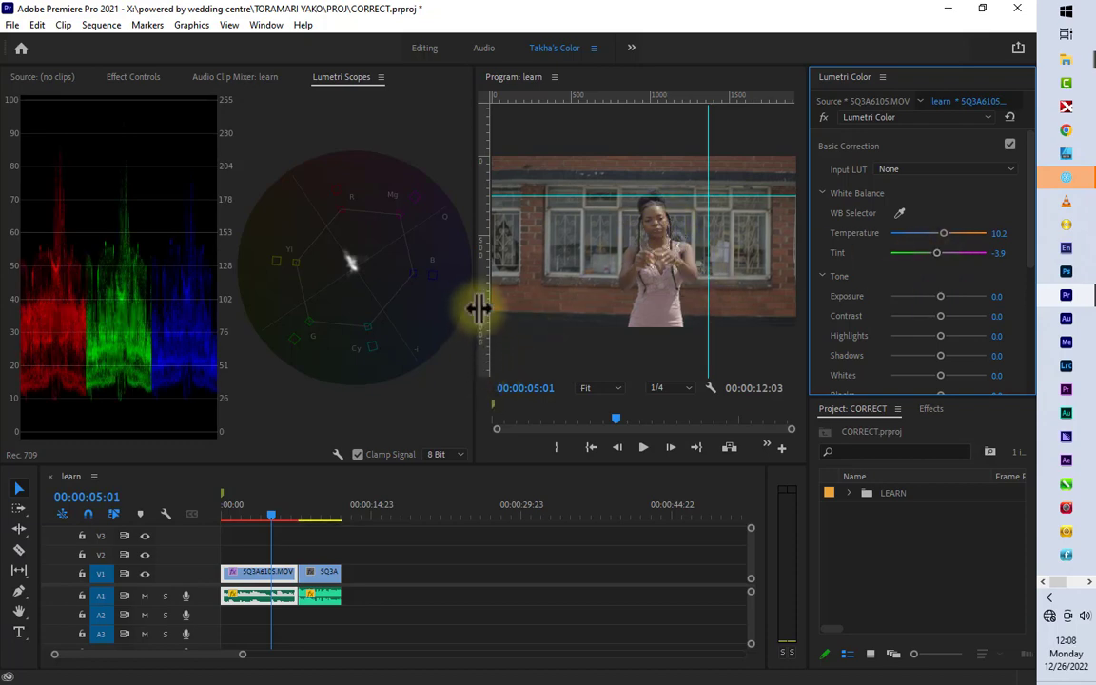
left_click_drag(473, 305, 431, 312)
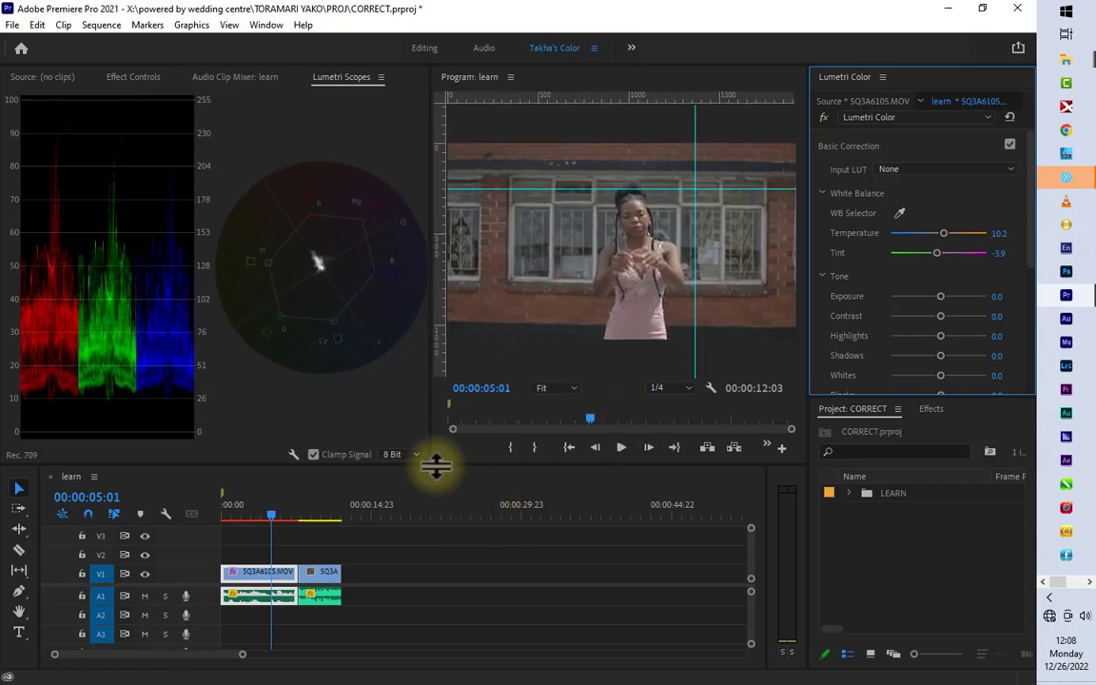
left_click_drag(436, 466, 436, 528)
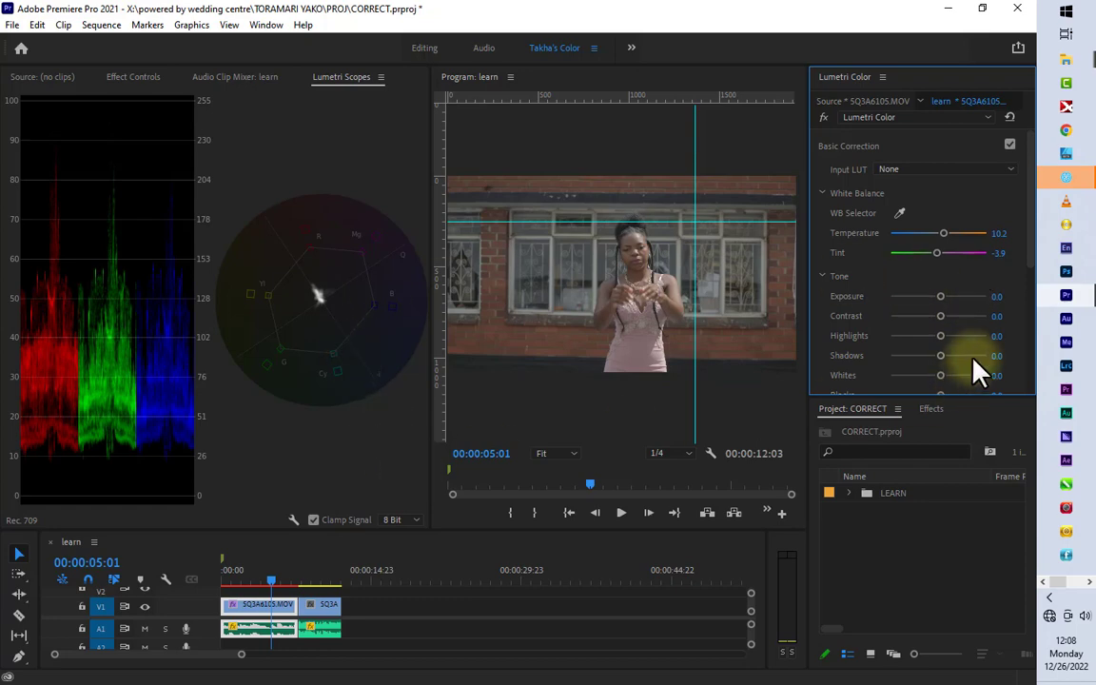
Step: Set the clip's highlights to -21.3, whites to 15.0 and blacks to -27.6, and give the timeline more height
left_click_drag(940, 296, 928, 336)
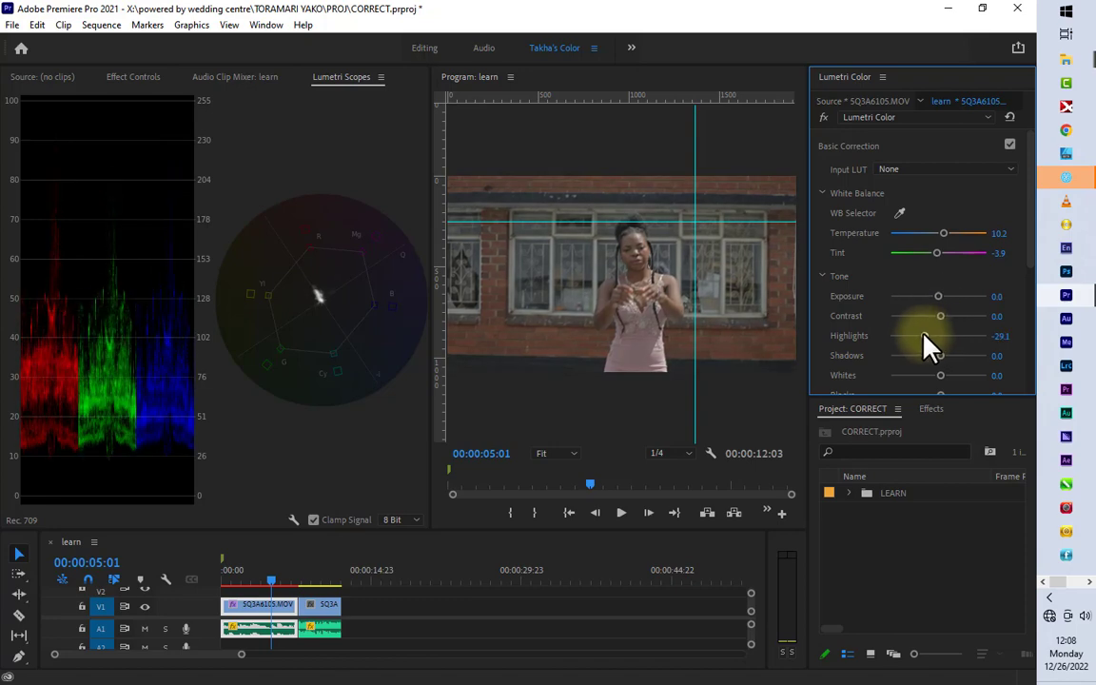
scroll(987, 352, "down", 1)
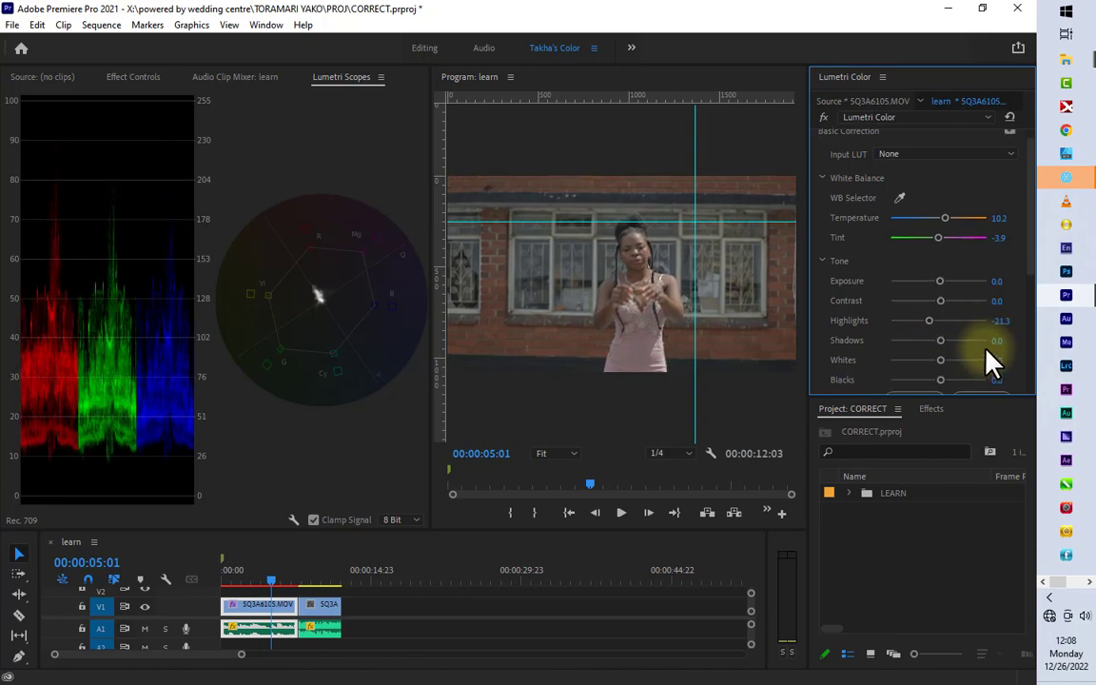
mouse_move(940, 365)
left_mouse_down()
mouse_move(918, 365)
mouse_move(946, 351)
left_mouse_up()
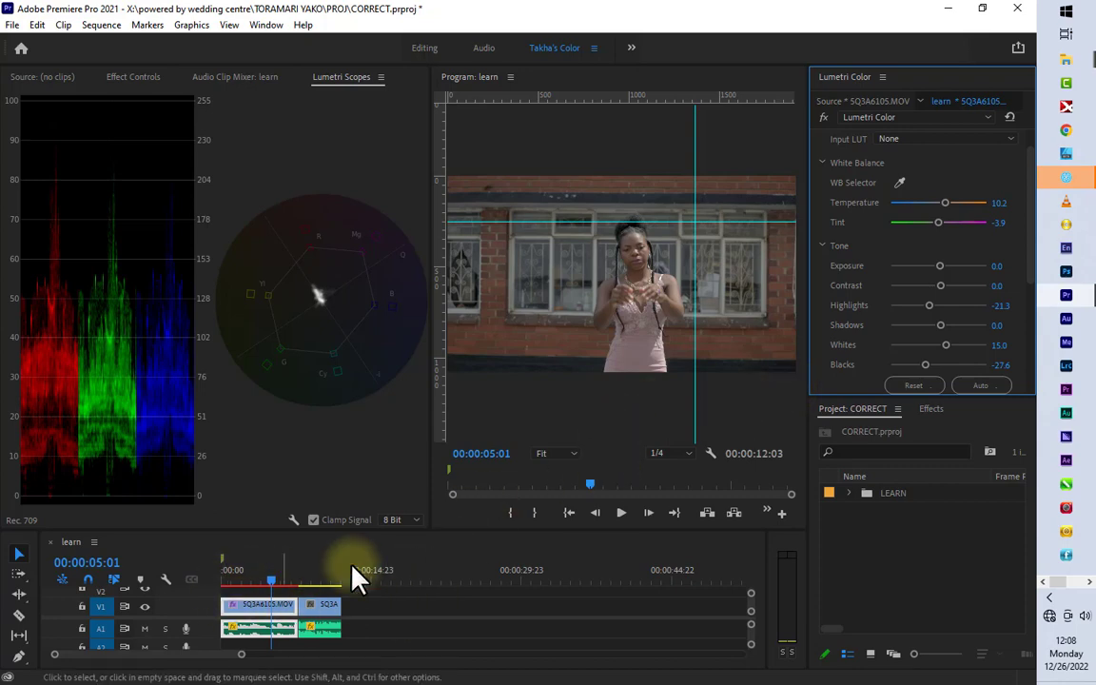
left_click_drag(416, 522, 411, 457)
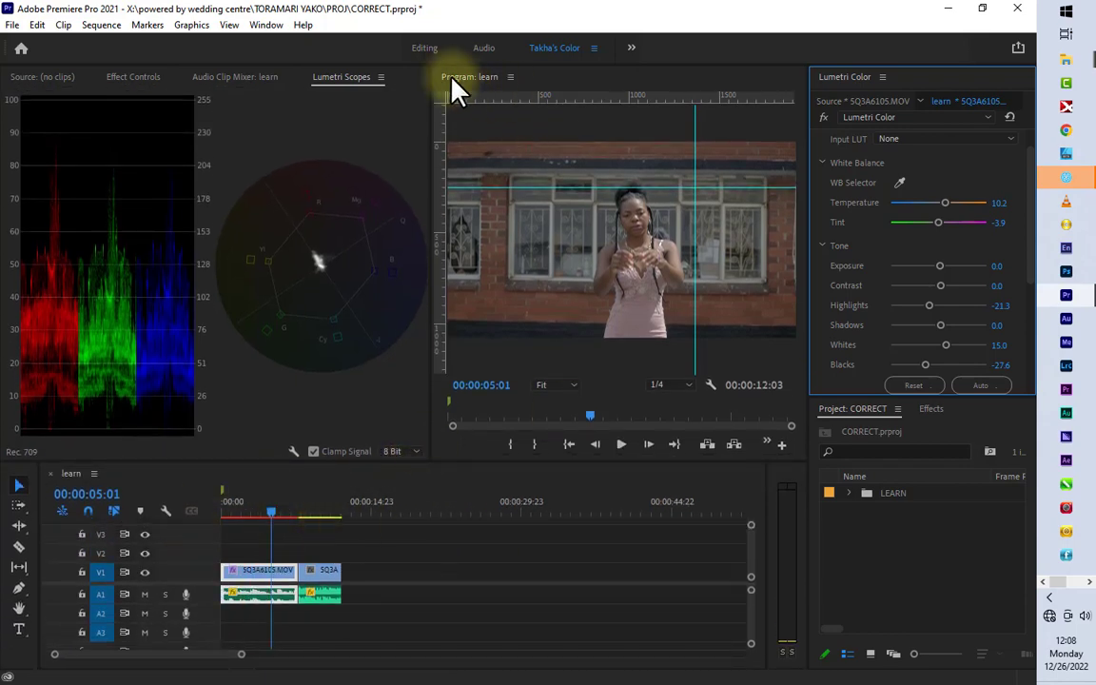
Step: Create an adjustment layer in the editing workspace, place it on V2 above 5Q3A6105, and reduce the timeline track heights
left_click(424, 47)
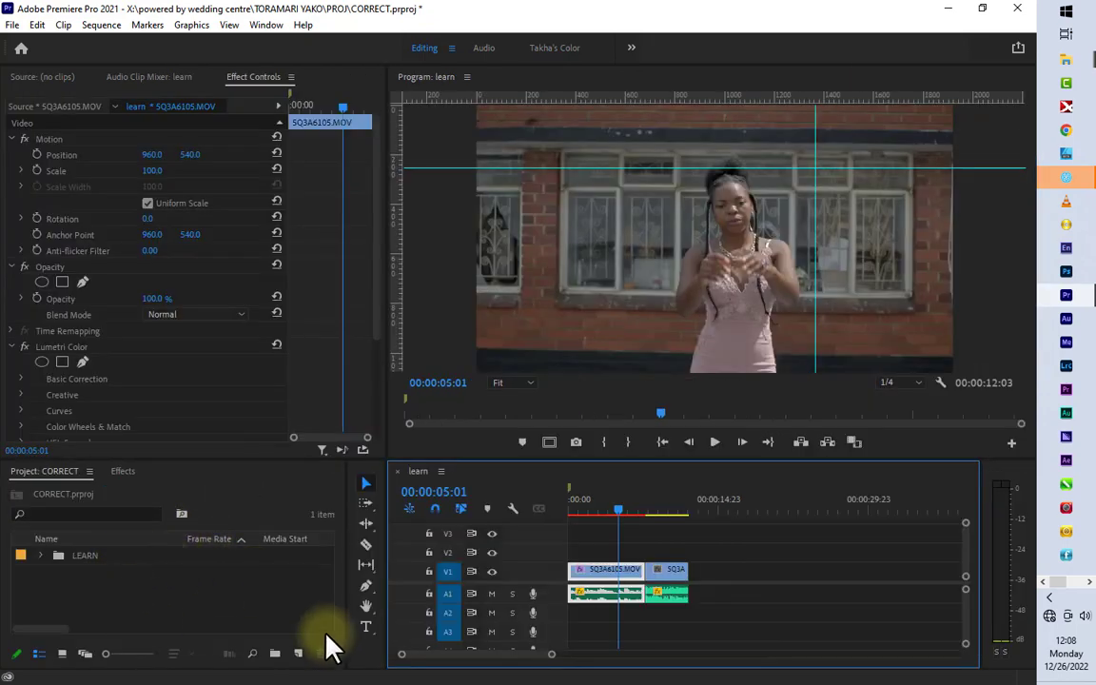
left_click(298, 654)
left_click(319, 481)
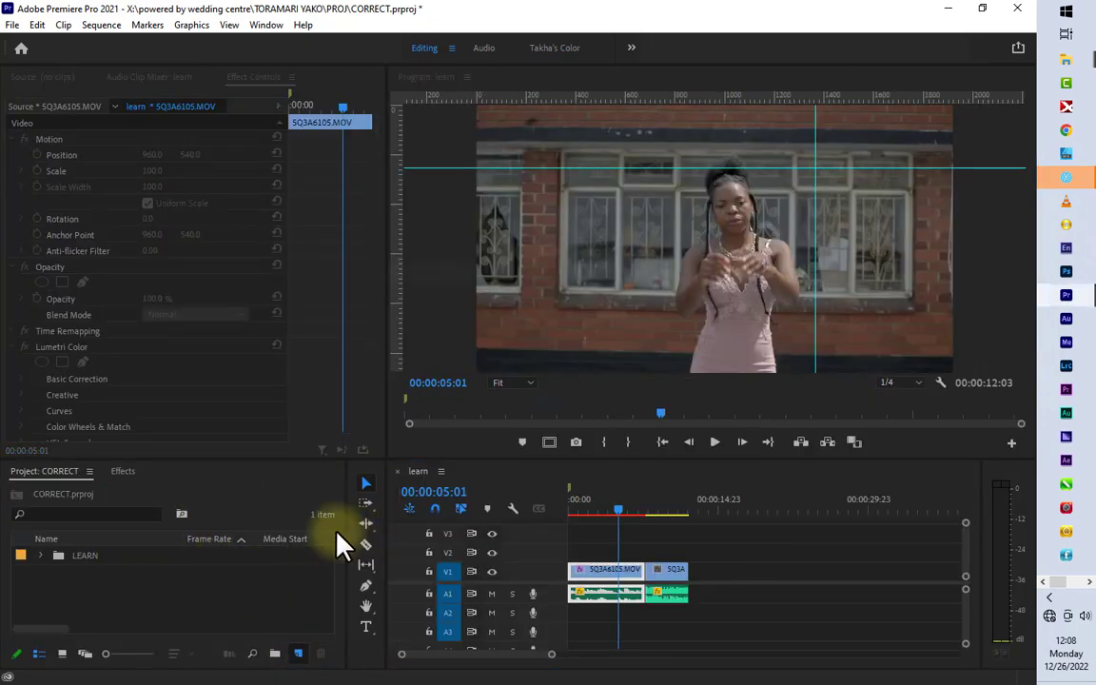
left_click(539, 404)
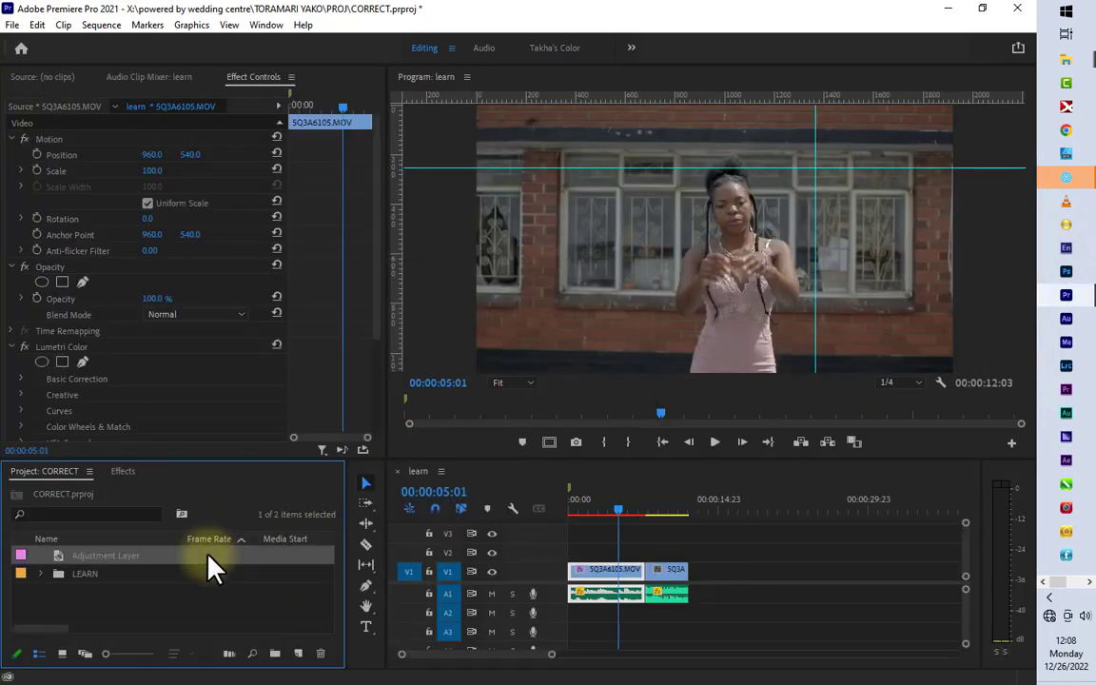
left_click_drag(59, 557, 643, 552)
left_click_drag(965, 524, 943, 406)
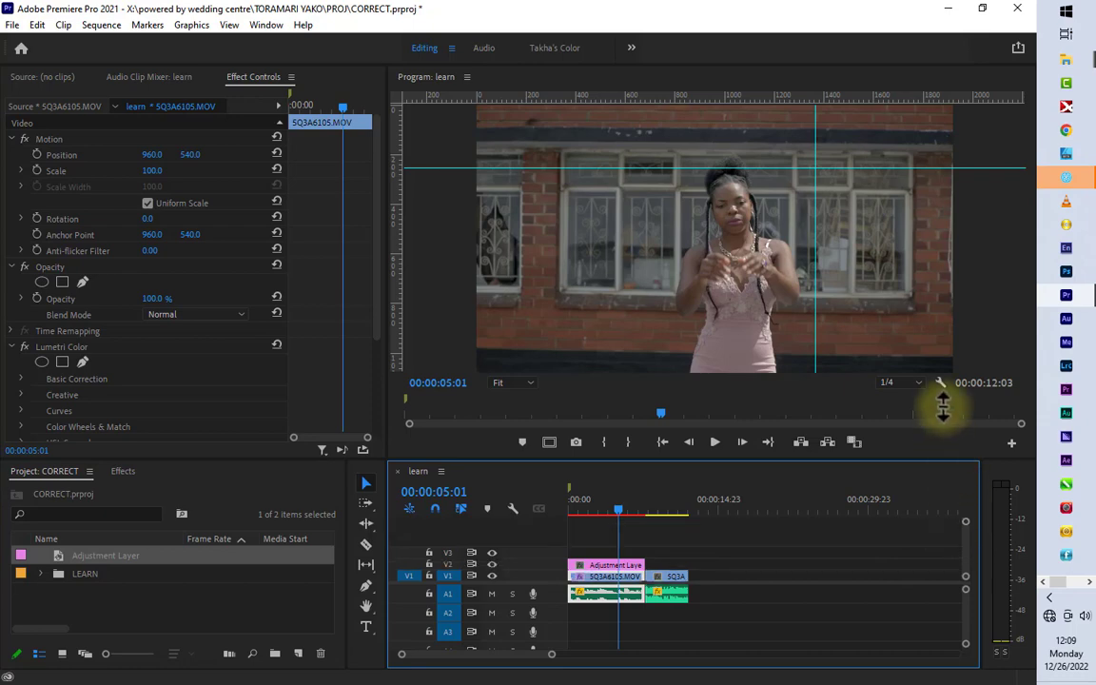
left_click_drag(966, 642, 969, 665)
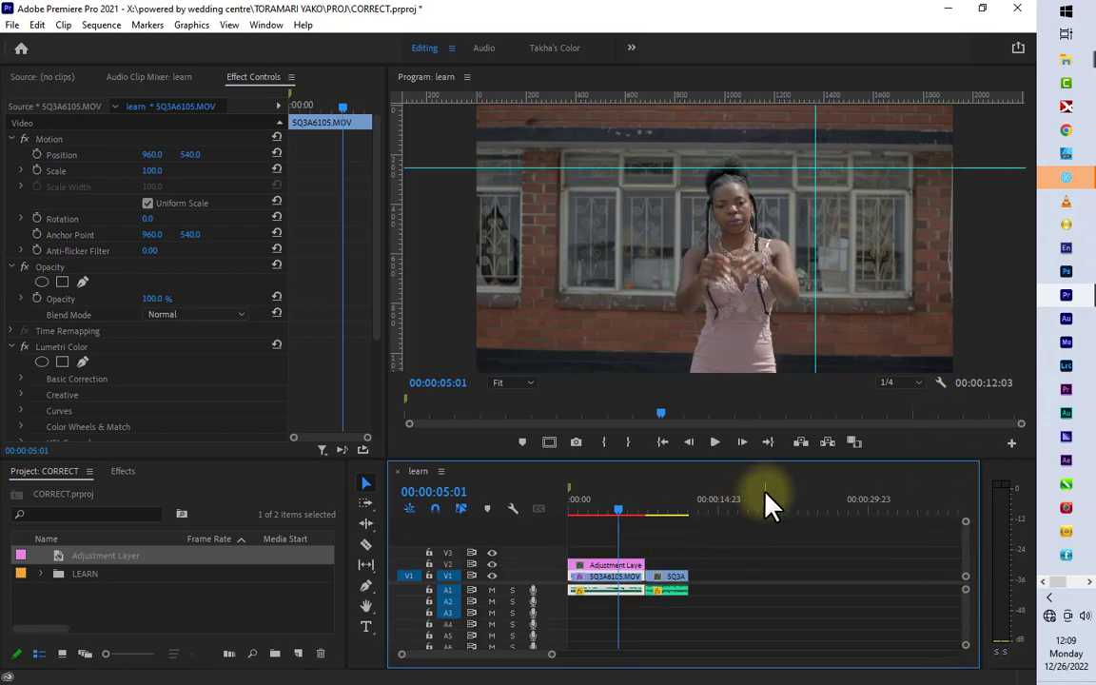
Step: Select the adjustment layer in the color workspace, extend it to the end of 5Q3A6123, and move the playhead there
left_click(604, 494)
left_click(617, 565)
left_click(554, 48)
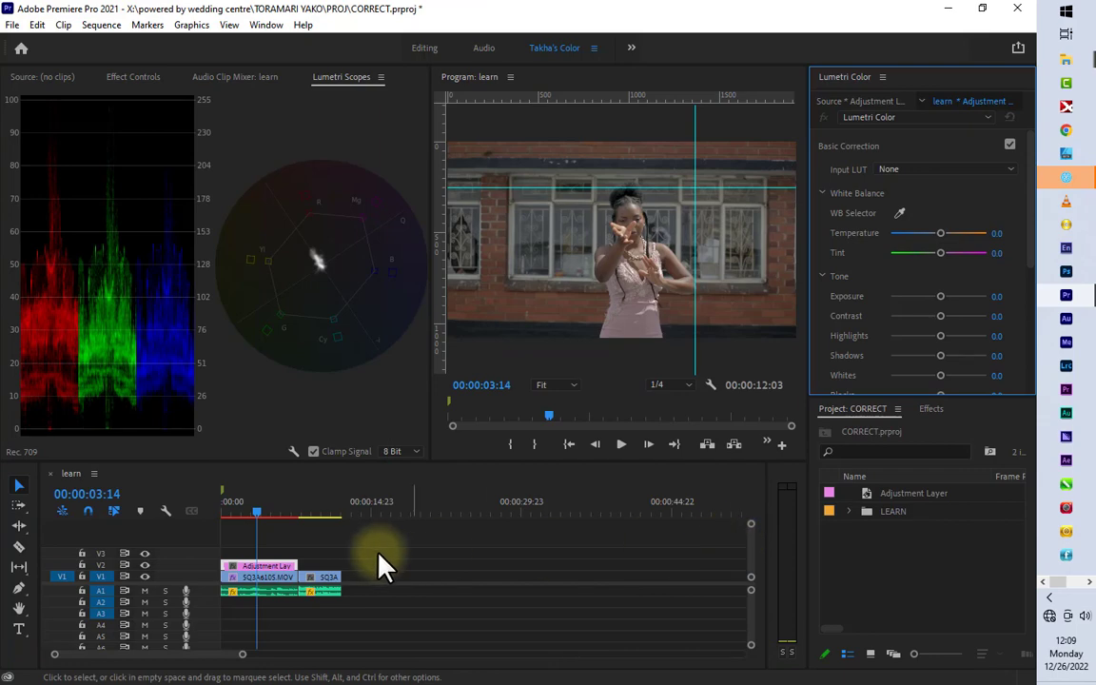
left_click_drag(296, 567, 341, 568)
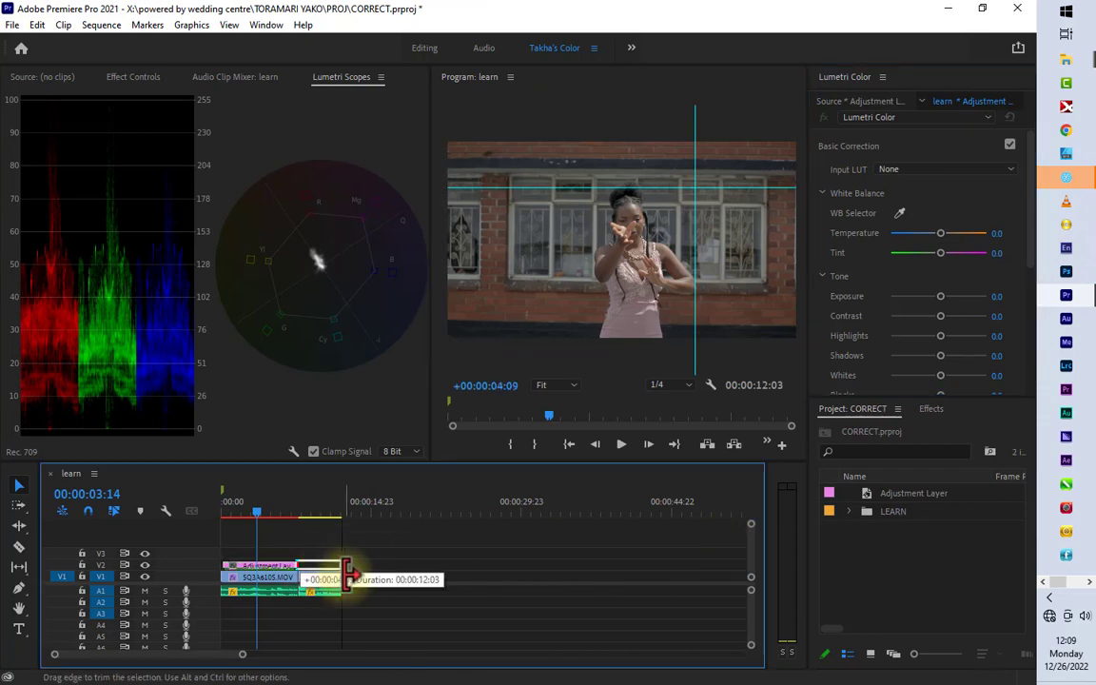
left_click(306, 502)
key("Down")
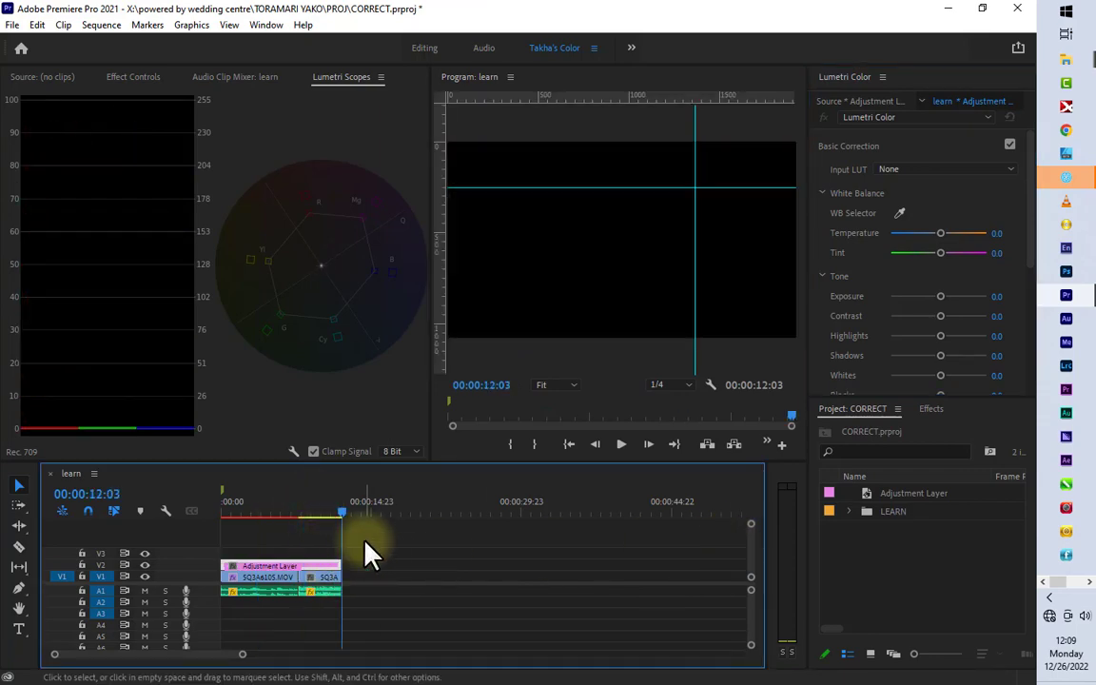
Step: Split the adjustment layer at the cut between the two clips, and play part of the first clip to 00:00:04:16
key("Up")
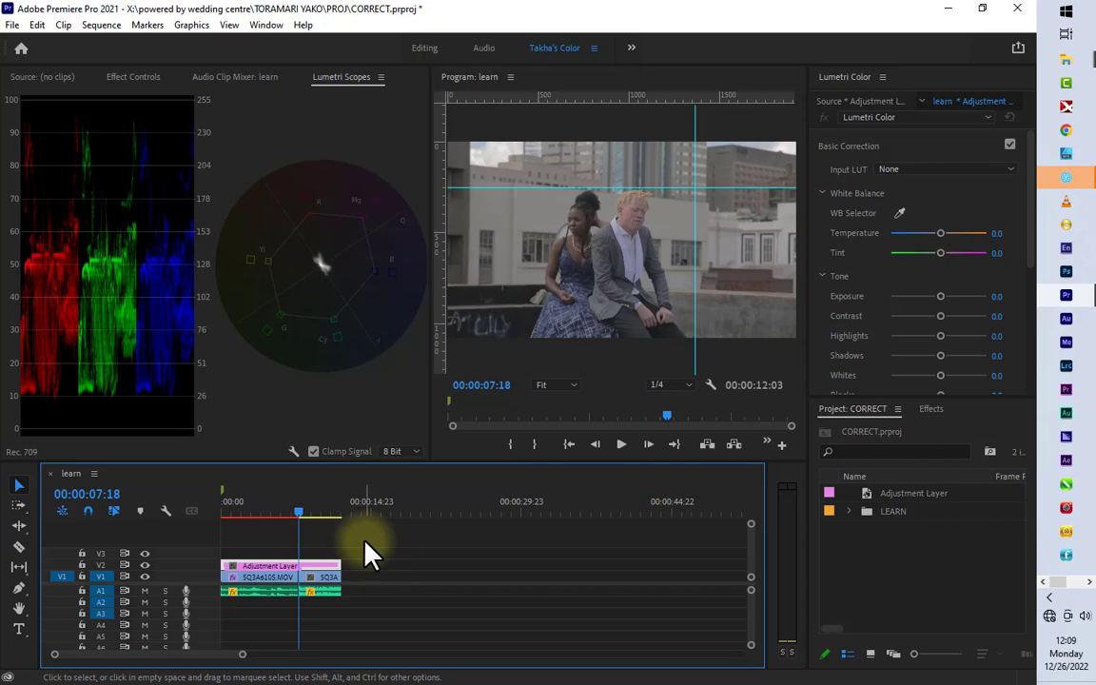
key("ctrl+k")
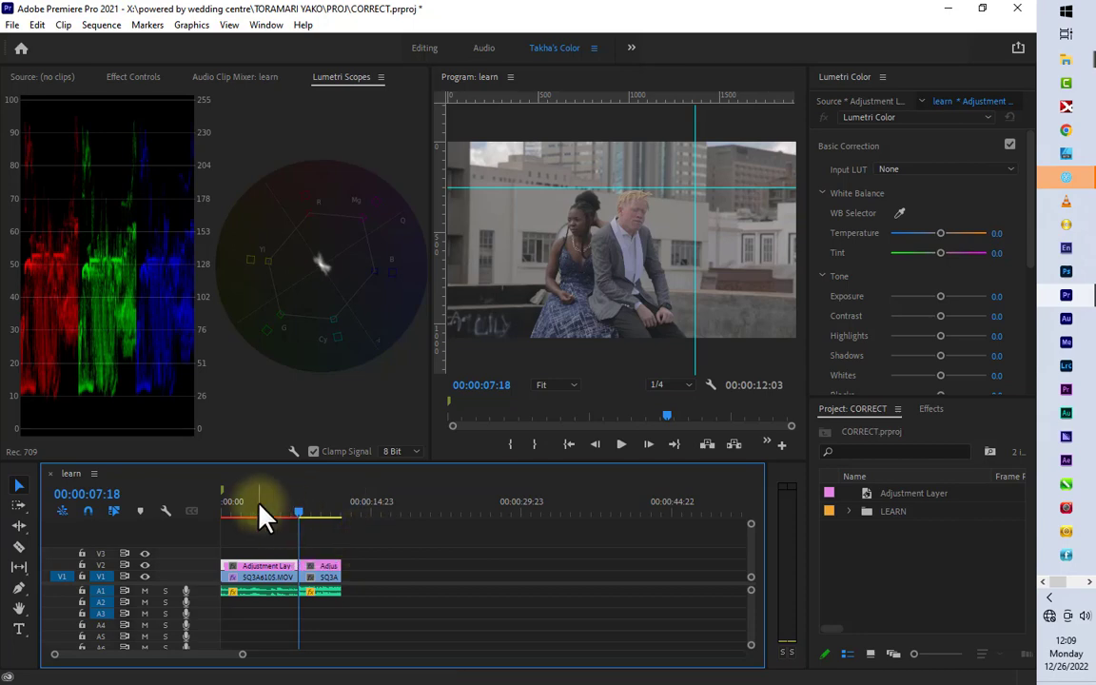
left_click(258, 515)
key("space")
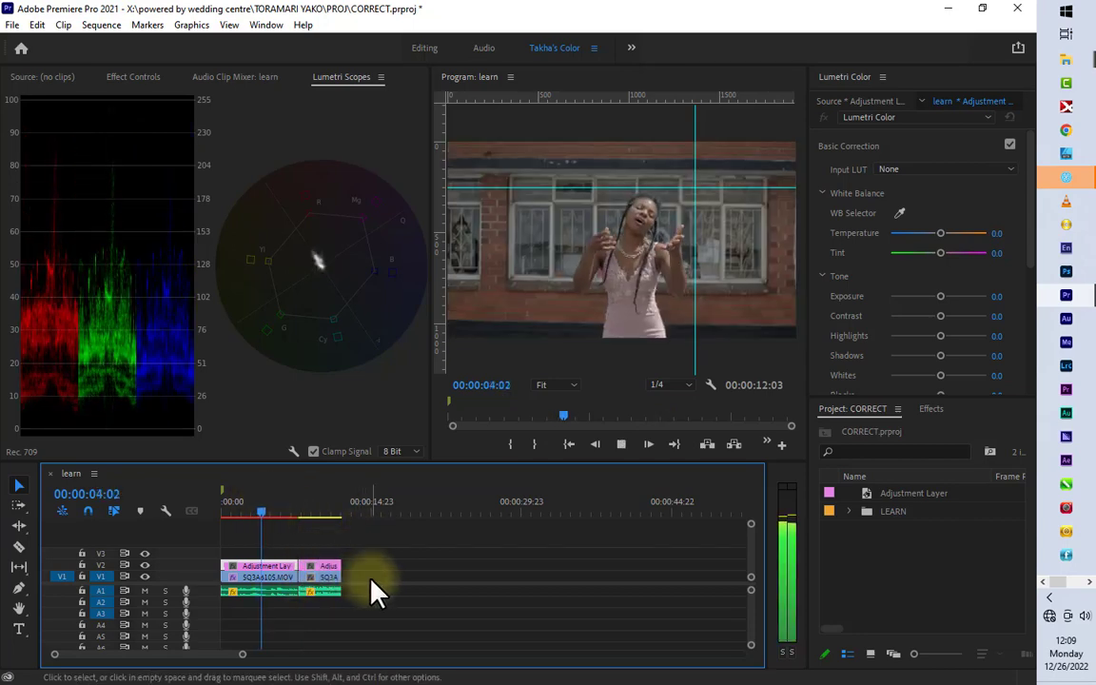
key("space")
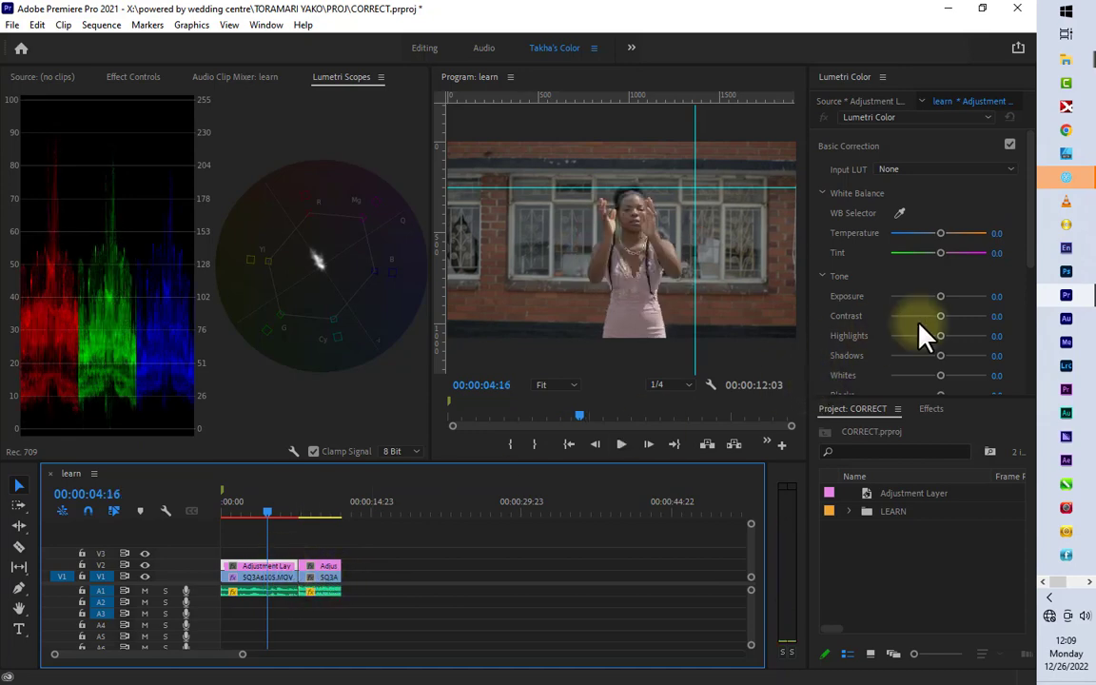
Step: Set the first adjustment layer segment's exposure to 0.7, contrast to 63.8, highlights to -41.7 and blacks to -19.7
left_click_drag(940, 316, 968, 324)
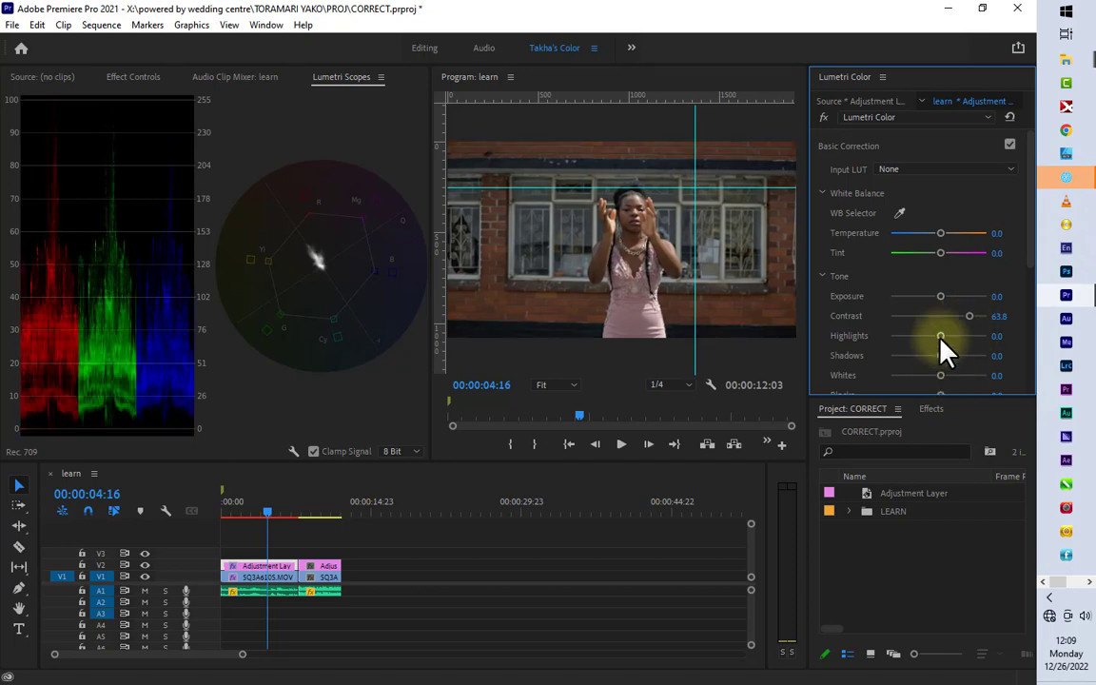
left_click_drag(941, 338, 952, 307)
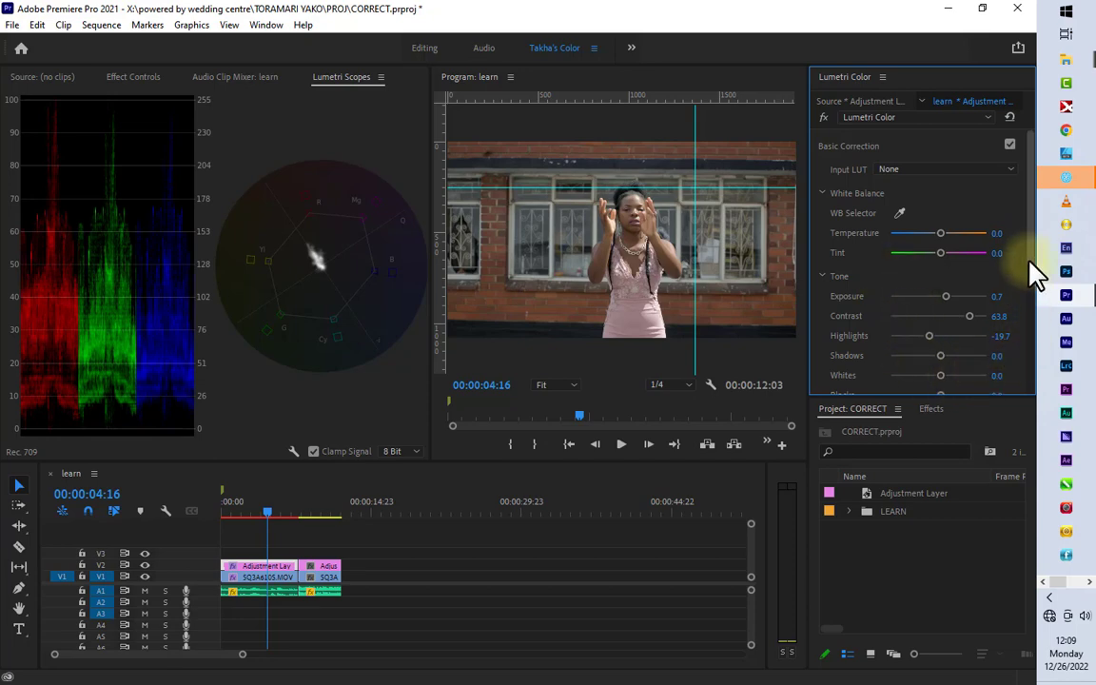
left_click_drag(1034, 271, 1035, 297)
left_click_drag(942, 346, 930, 346)
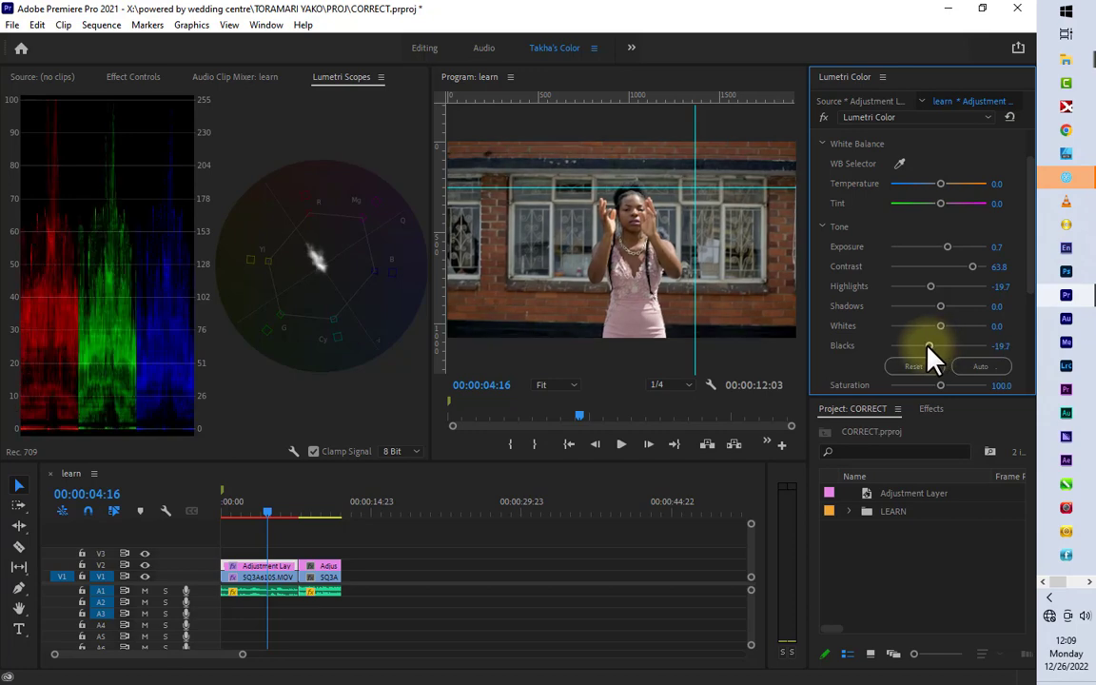
left_click_drag(930, 289, 924, 290)
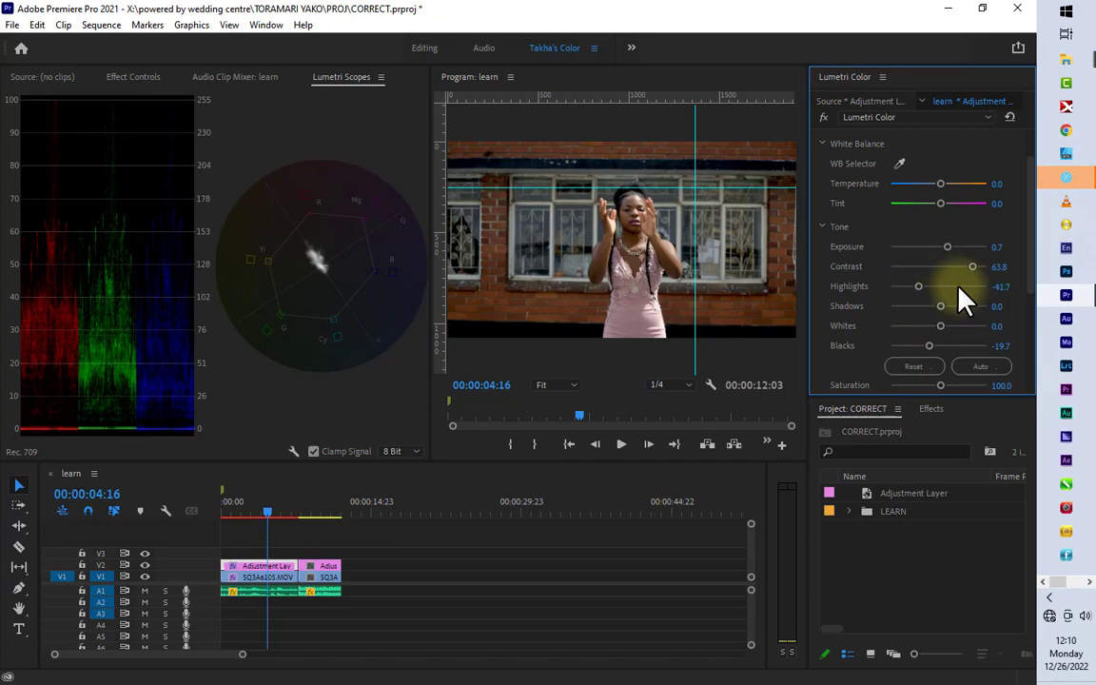
left_click_drag(948, 247, 946, 248)
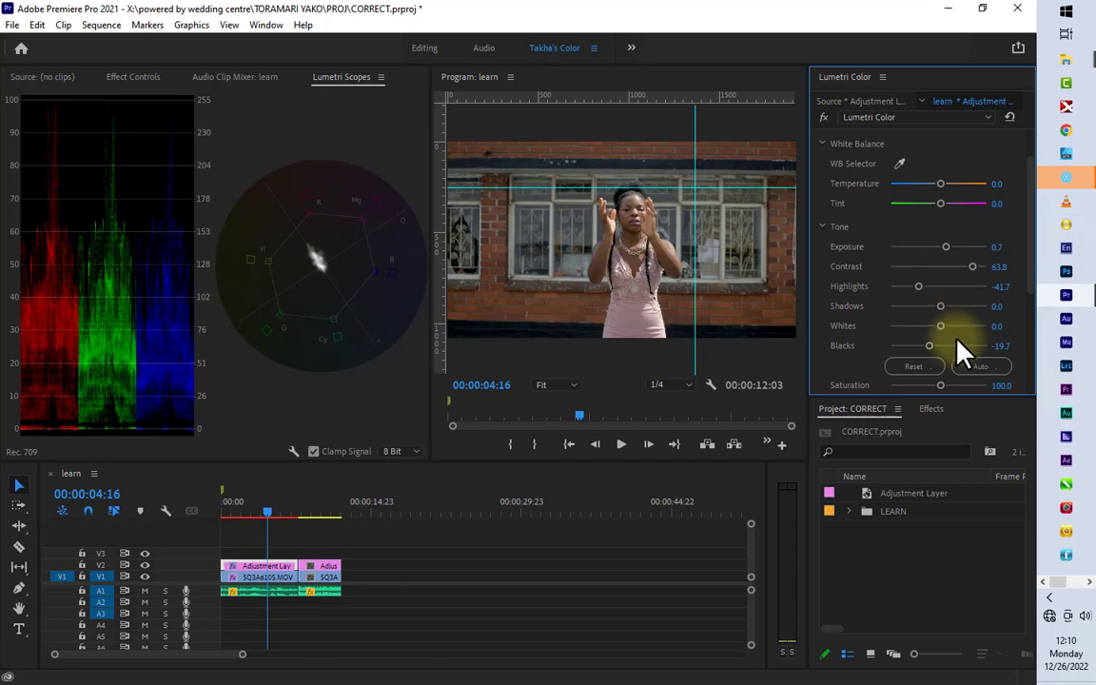
Step: Compare the shot with the V2 adjustment layer track hidden and shown, and review its basic correction settings
scroll(963, 370, "down", 1)
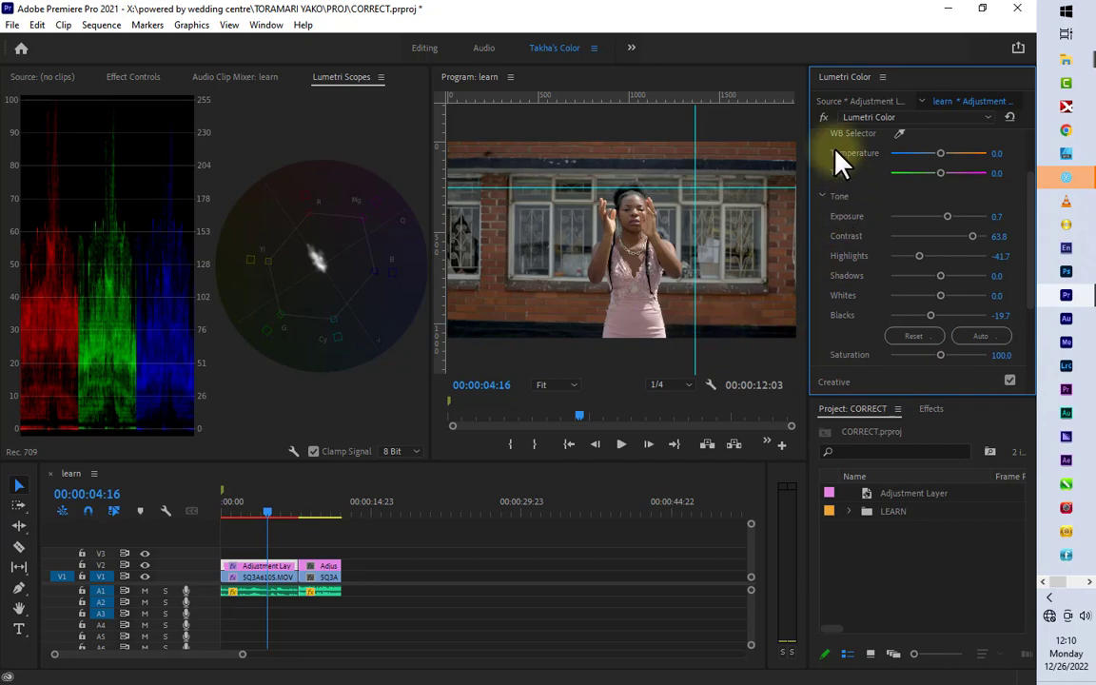
left_click(145, 564)
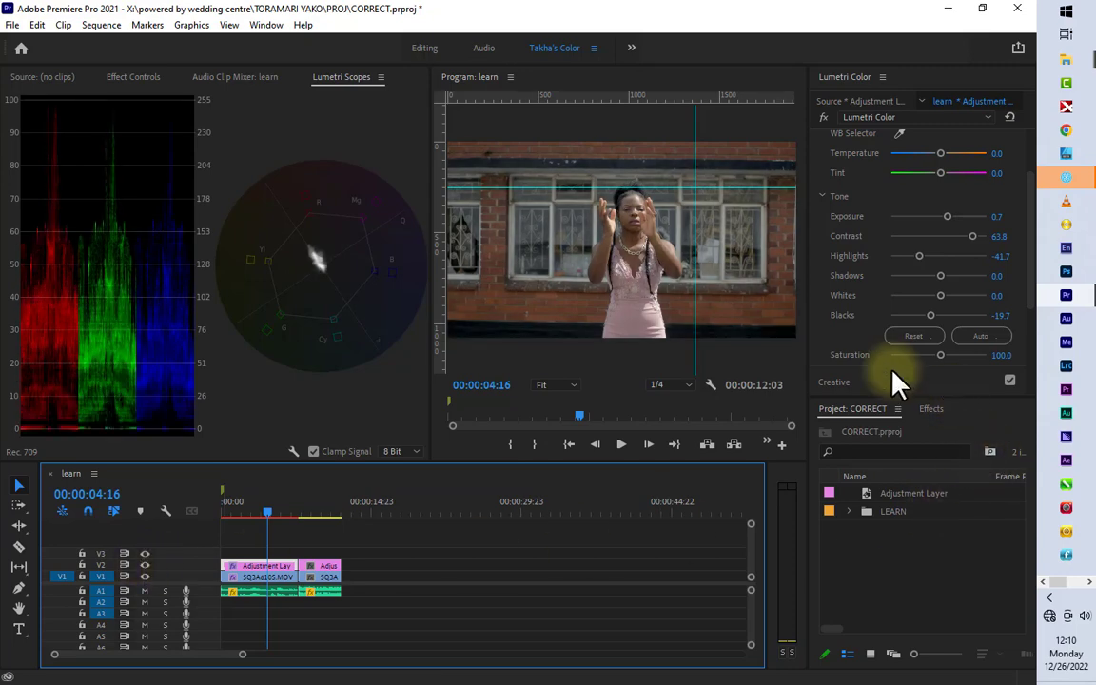
scroll(900, 310, "down", 2)
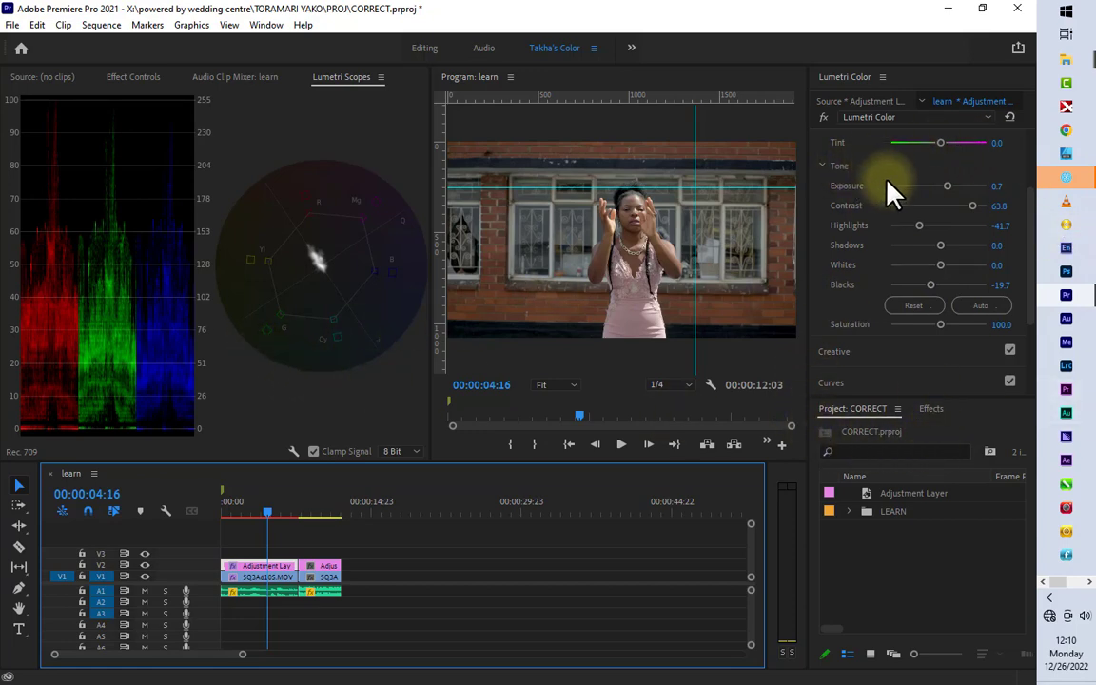
scroll(894, 200, "up", 4)
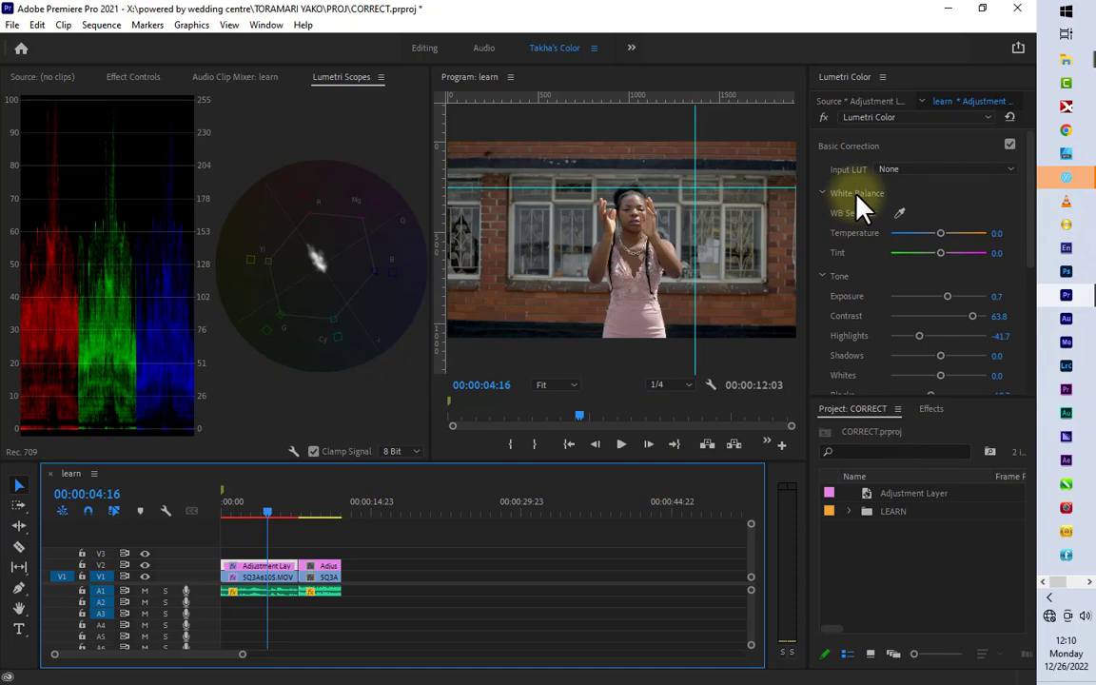
Step: Apply the creative look Call Me By Your Name_LUT to the first adjustment layer segment at an intensity of 14.2
left_click(856, 148)
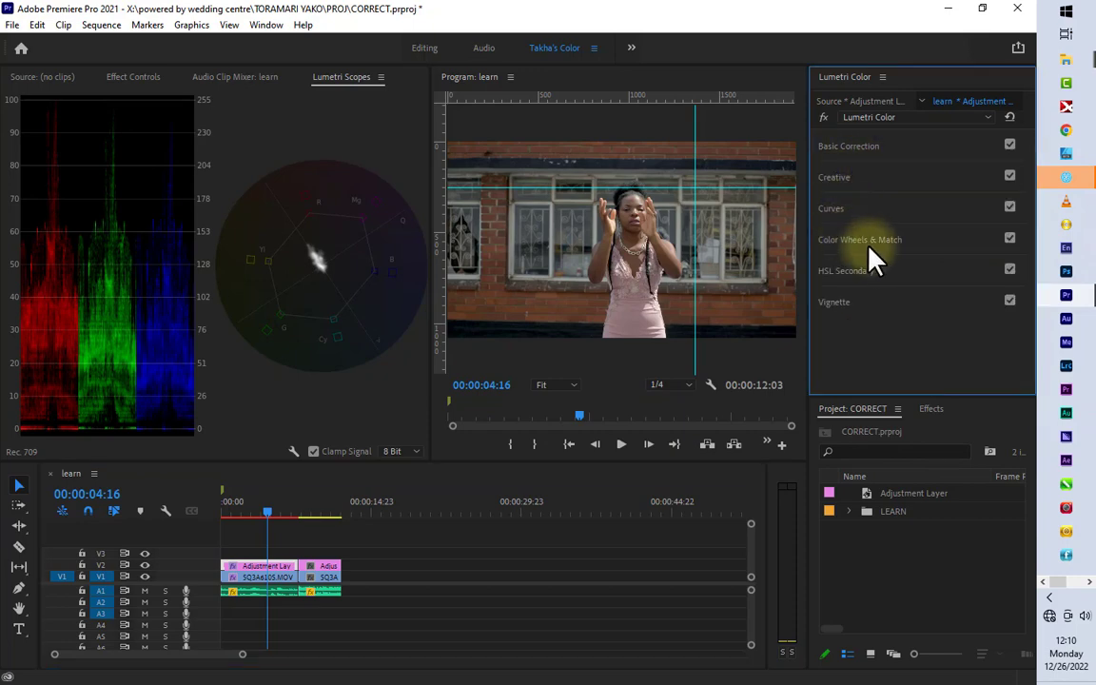
left_click(835, 179)
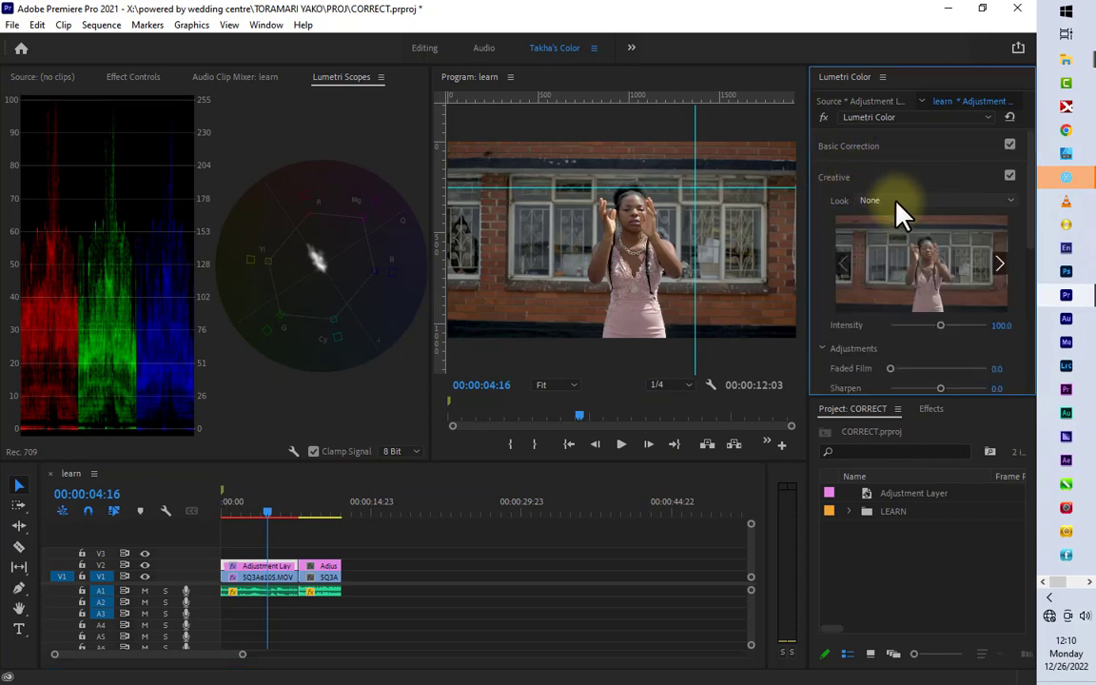
left_click(894, 201)
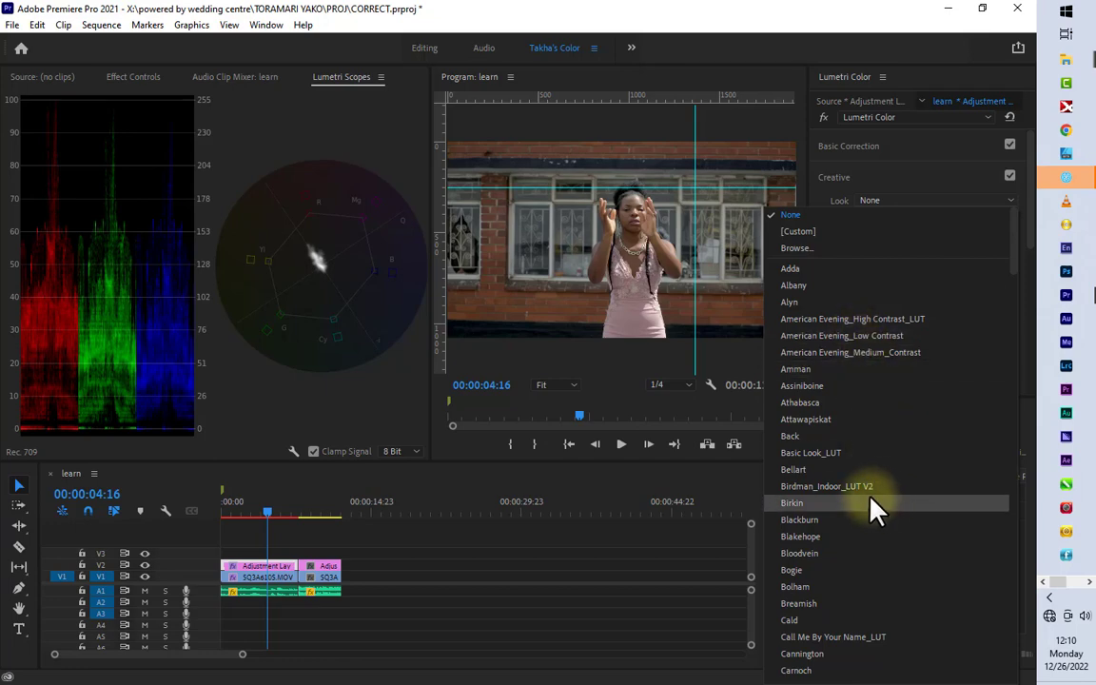
scroll(881, 522, "down", 10)
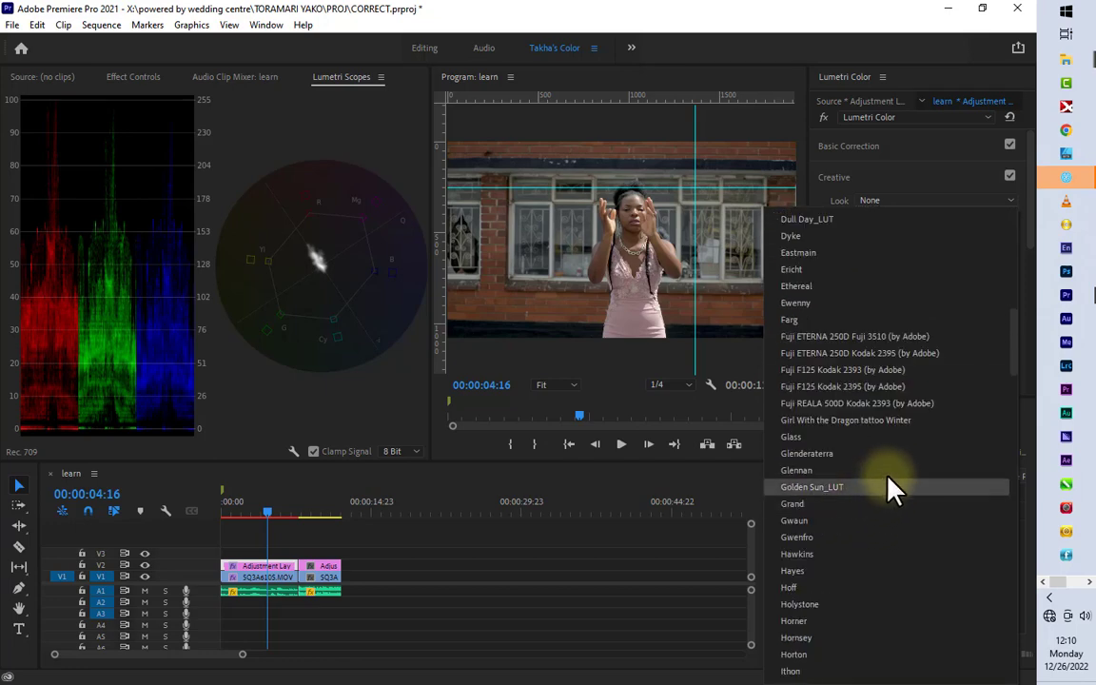
scroll(893, 484, "up", 4)
scroll(904, 471, "up", 3)
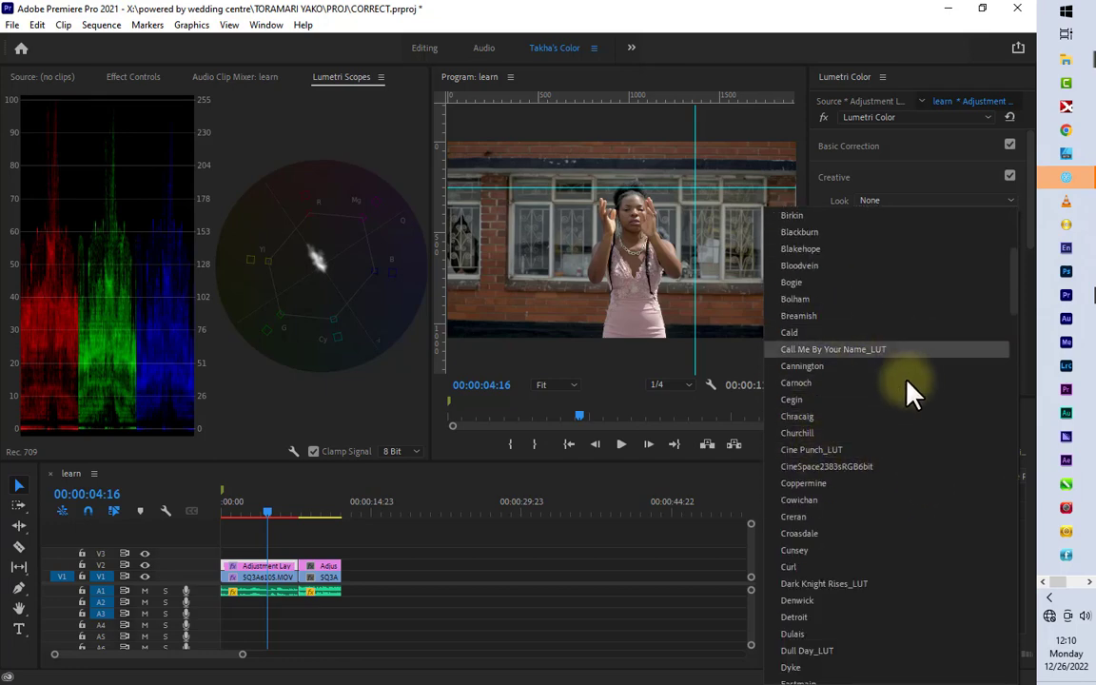
left_click(828, 350)
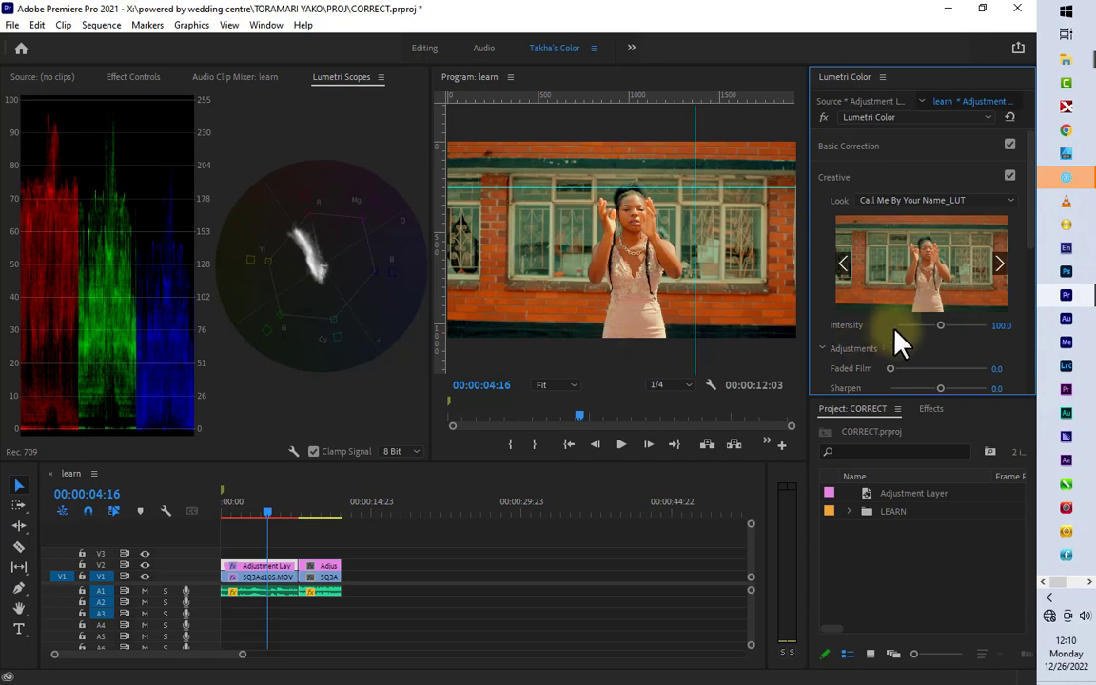
left_click(906, 326)
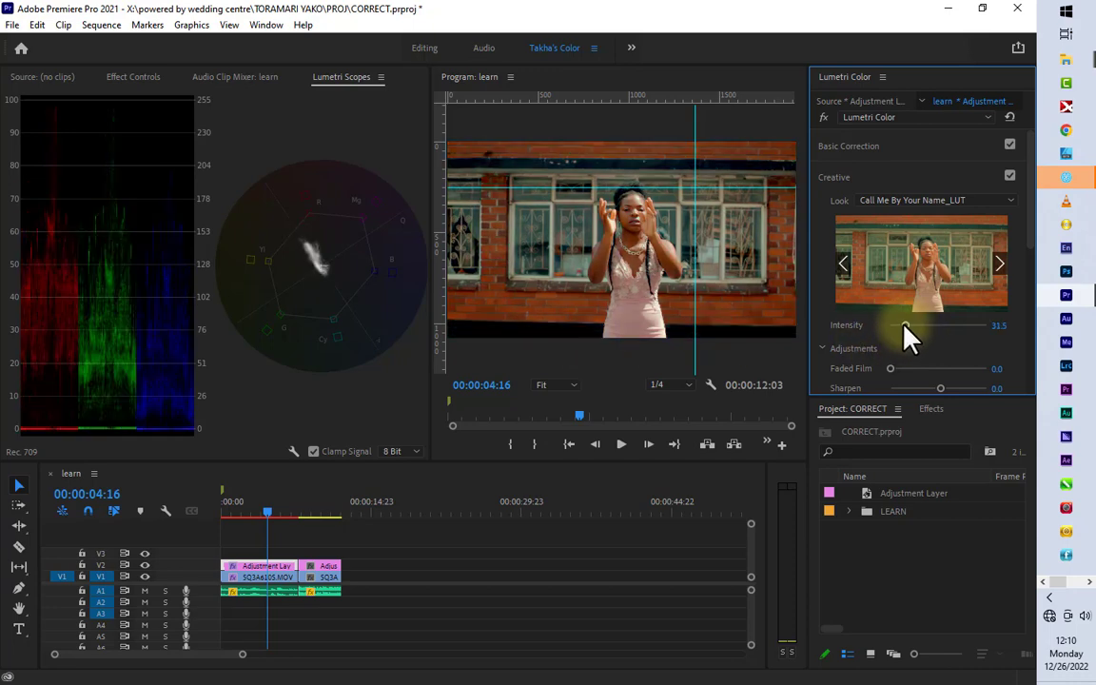
left_click_drag(906, 326, 895, 328)
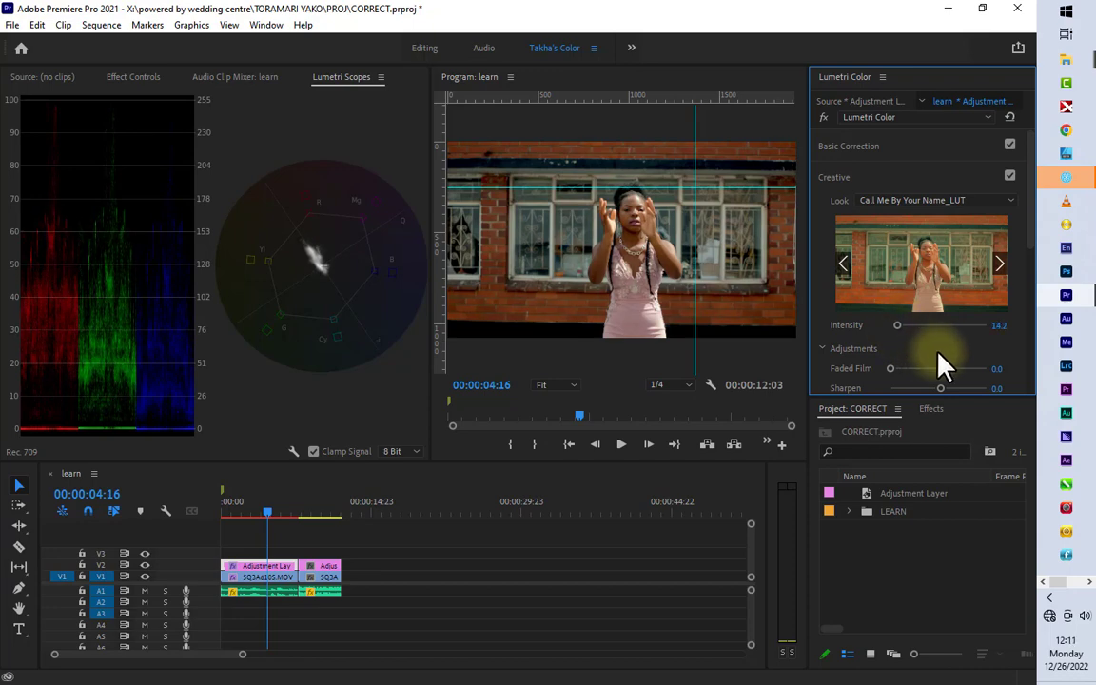
Step: Set the look's saturation to 89.8, sharpen to 10.2, vibrance to -0.8 and faded film to 5.5
scroll(940, 364, "down", 3)
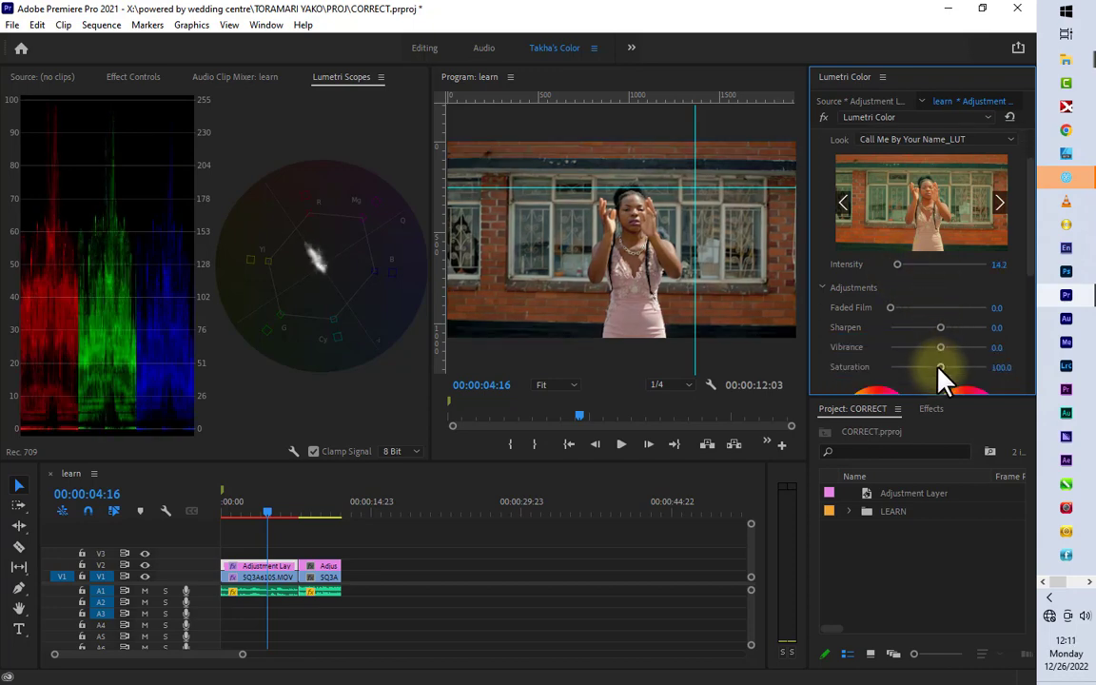
left_click_drag(940, 370, 934, 370)
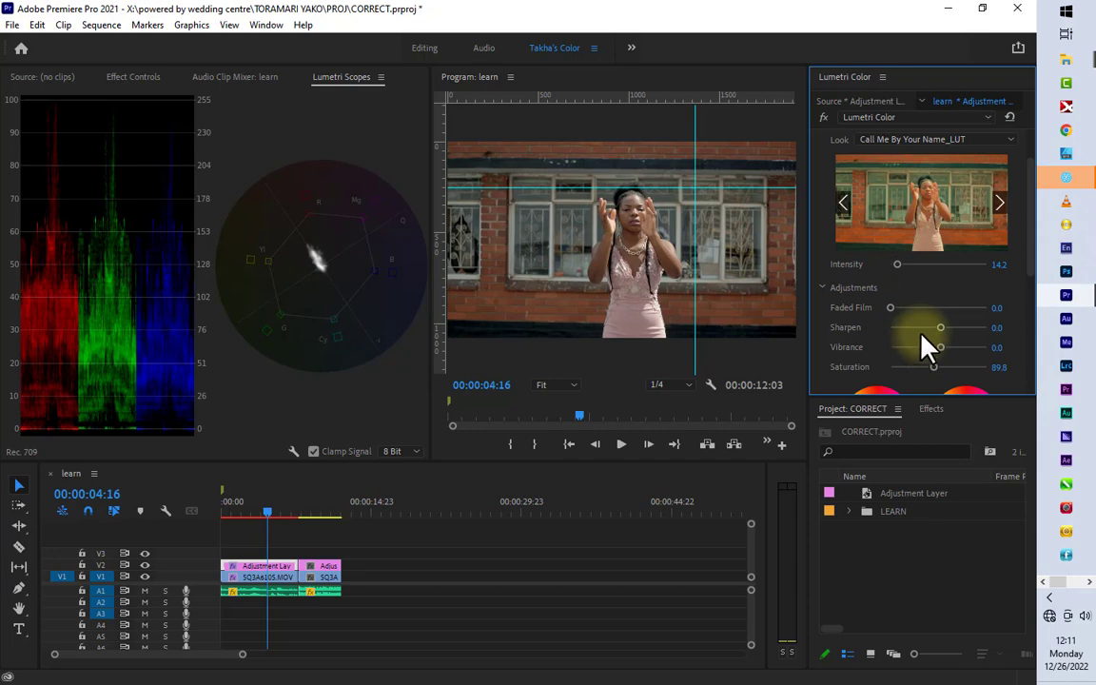
left_click_drag(947, 334, 944, 330)
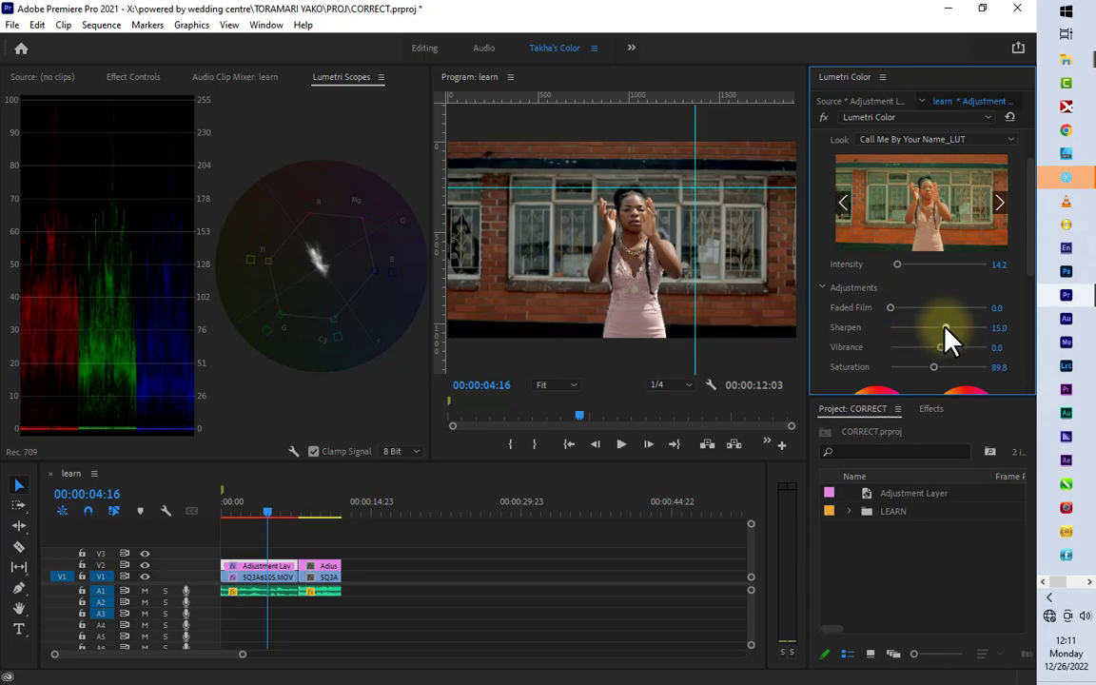
left_click_drag(947, 335, 938, 349)
left_click_drag(892, 308, 895, 308)
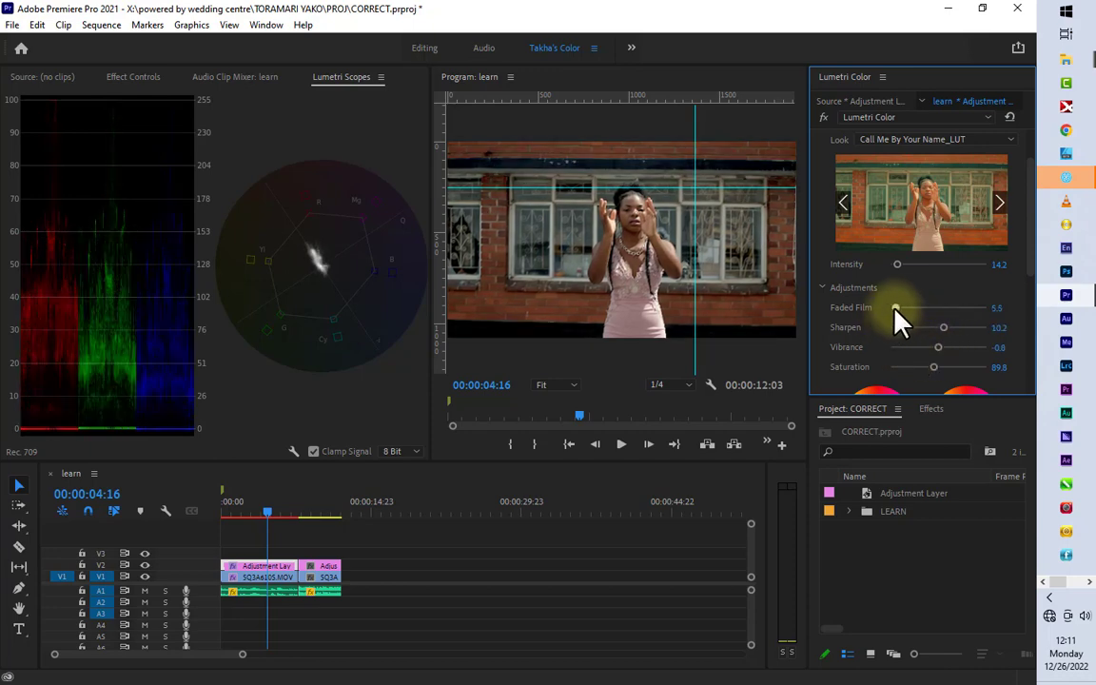
Step: Compare the shot with V2 hidden and shown, and raise the creative look's intensity to 20.5
left_click(147, 567)
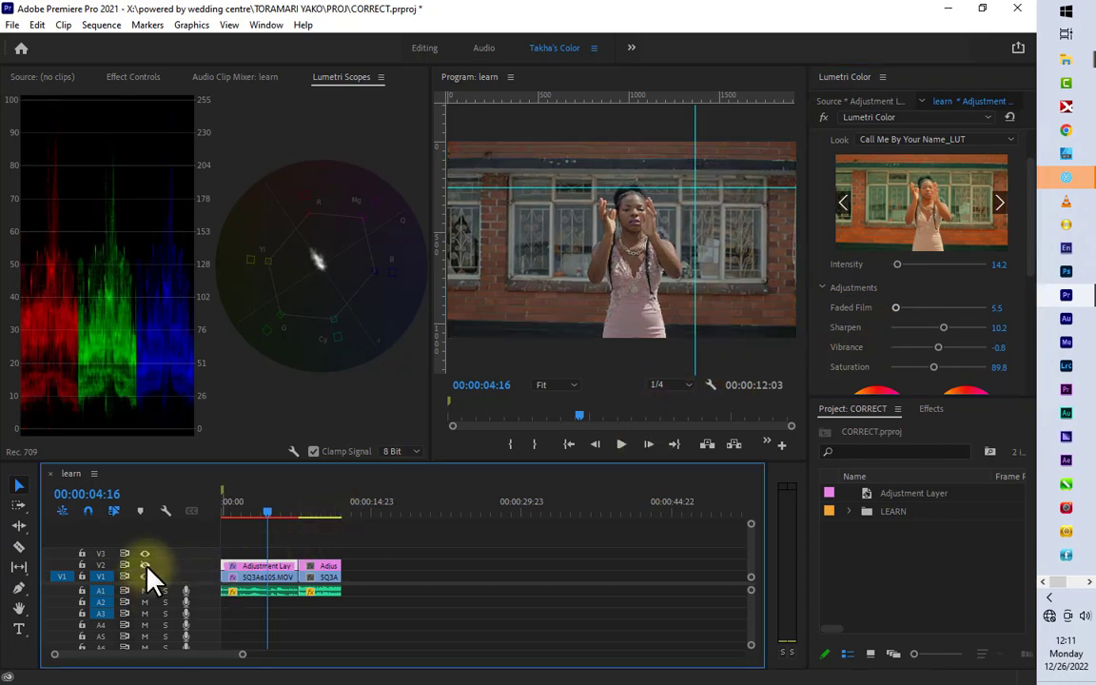
left_click(148, 567)
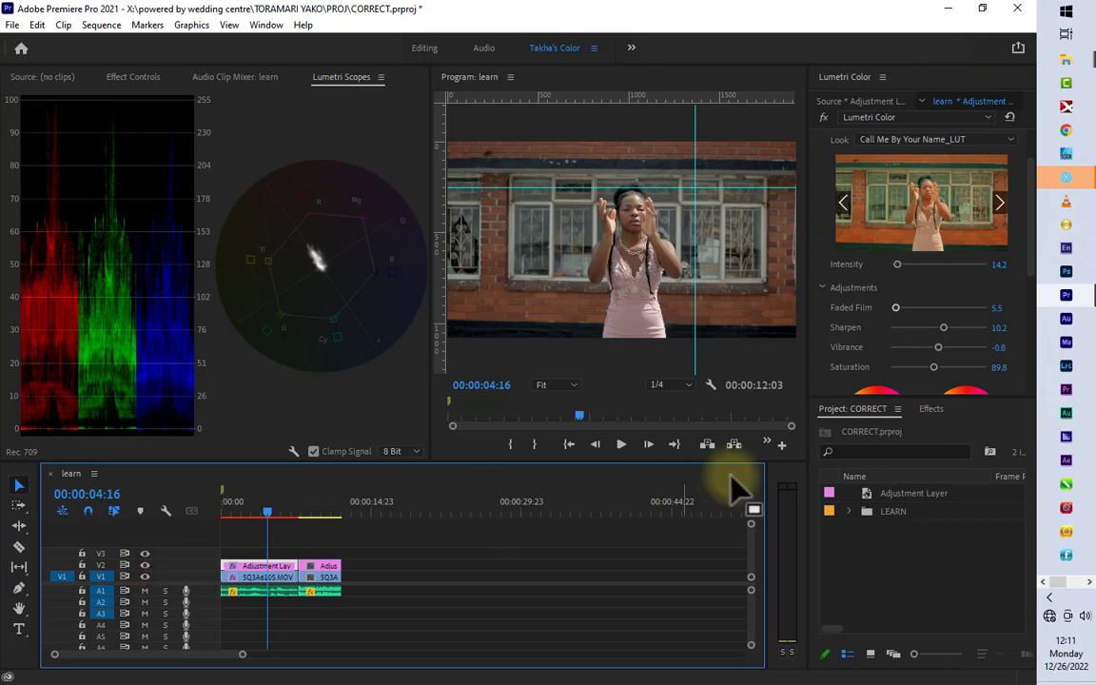
left_click(899, 266)
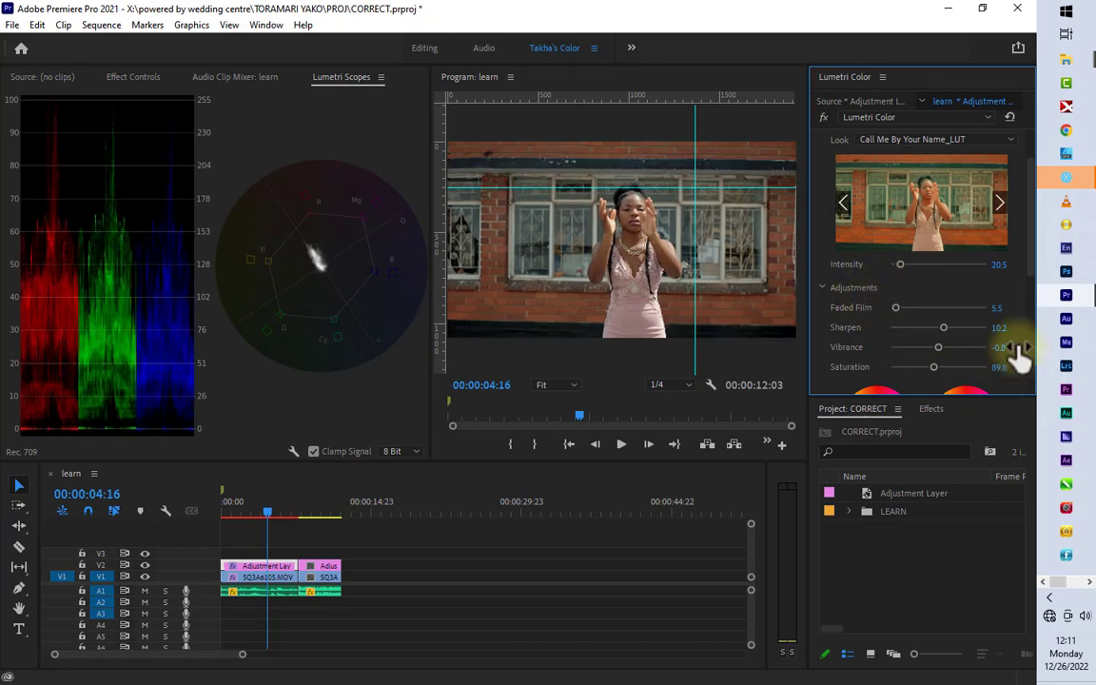
Step: Collapse the creative settings and compare the shot with the Creative corrections switched off and on
scroll(1033, 241, "up", 1)
scroll(905, 208, "up", 1)
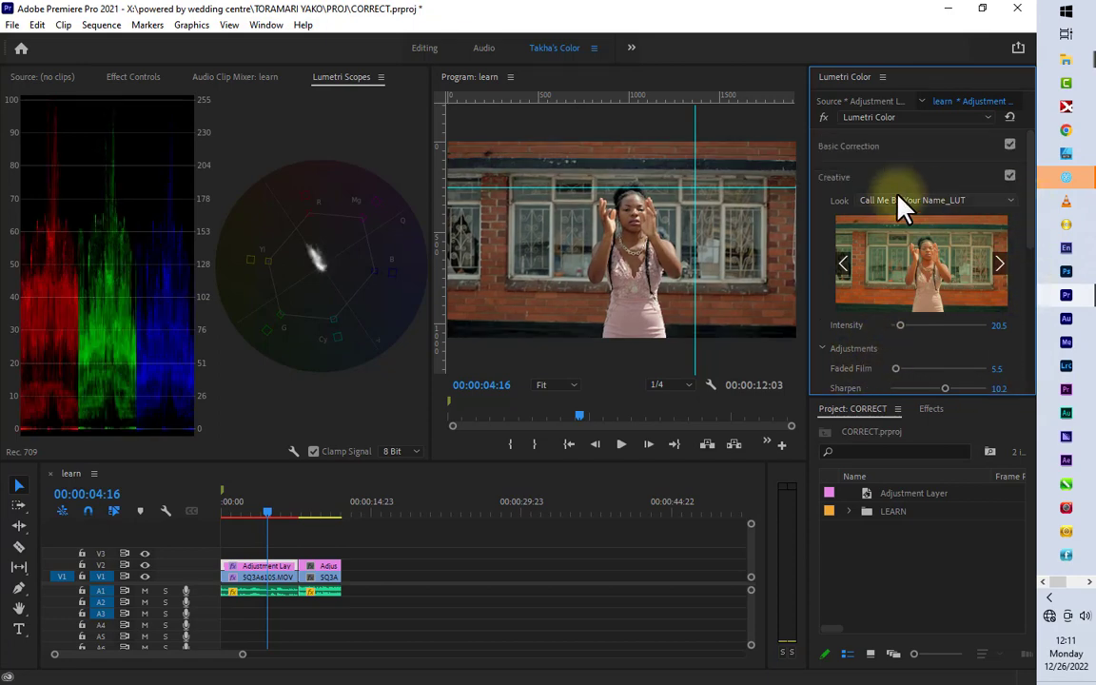
left_click(827, 169)
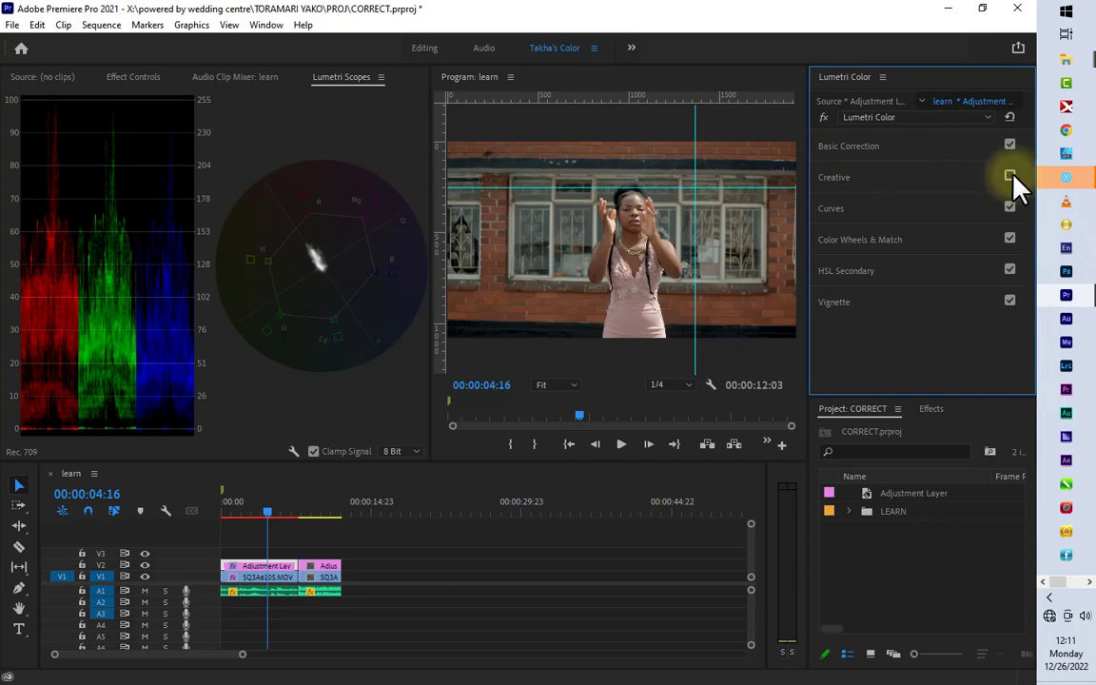
left_click(1011, 177)
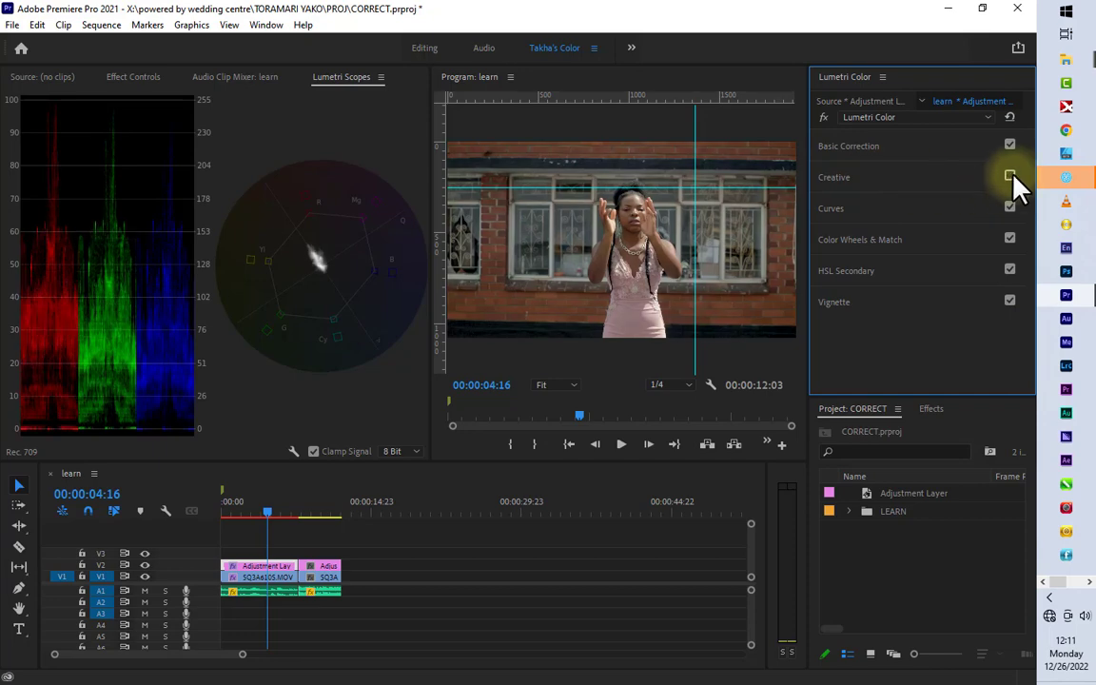
left_click(1010, 177)
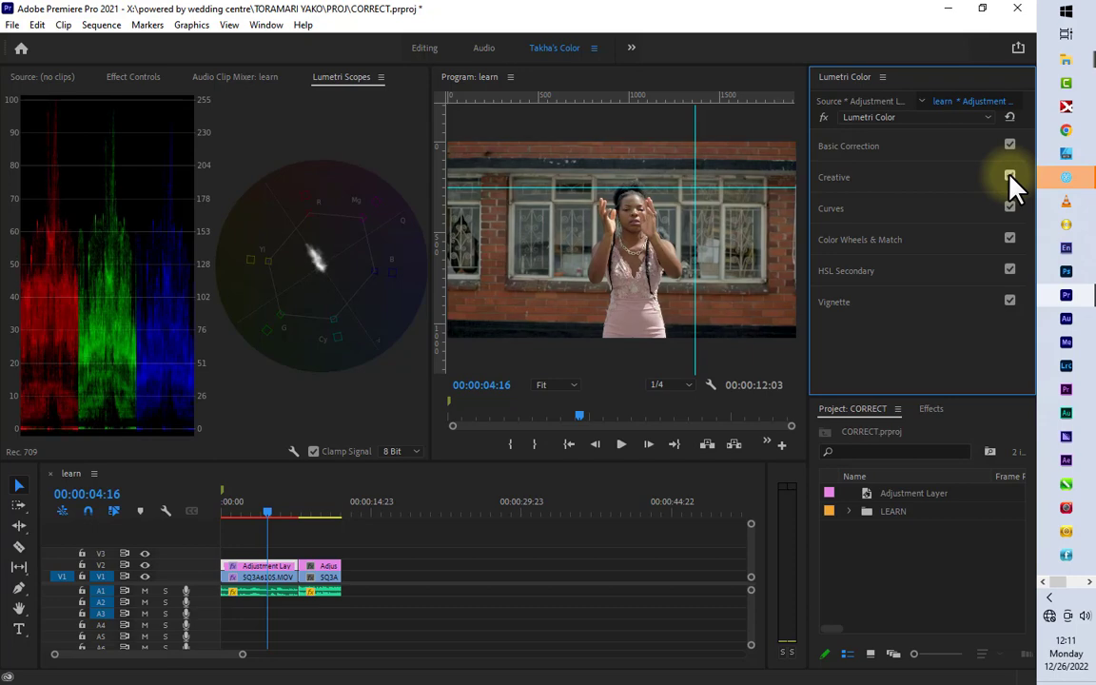
left_click(1010, 176)
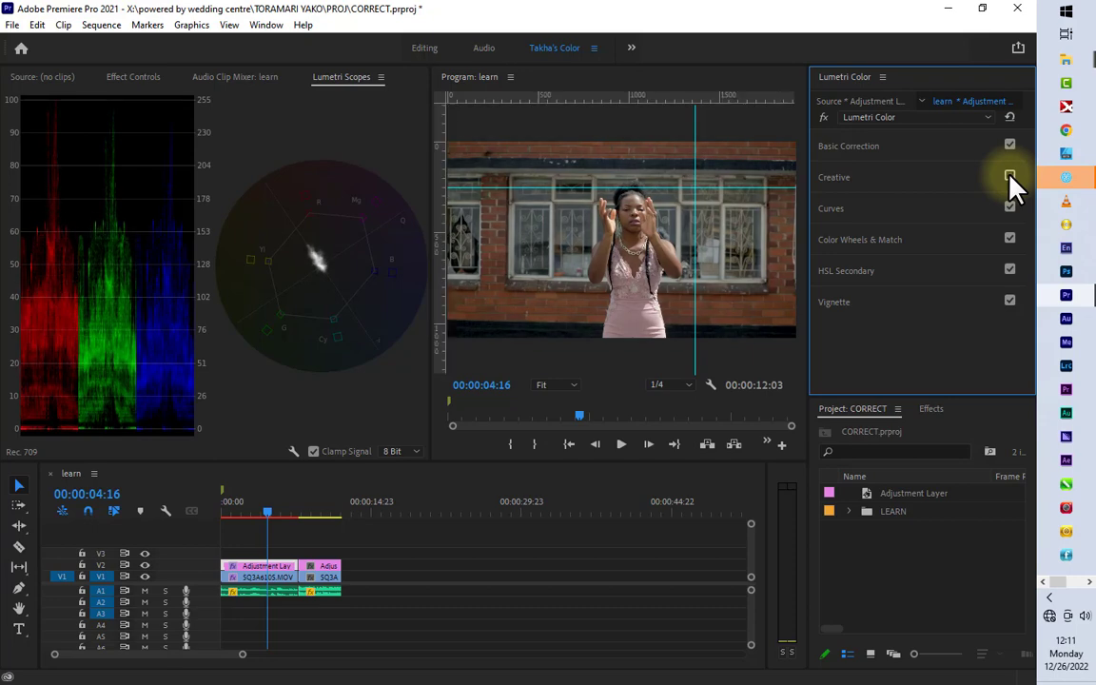
left_click(1011, 177)
Step: Reopen the basic correction settings and slightly lower the adjustment layer's exposure, keeping it at about 0.7
left_click(868, 148)
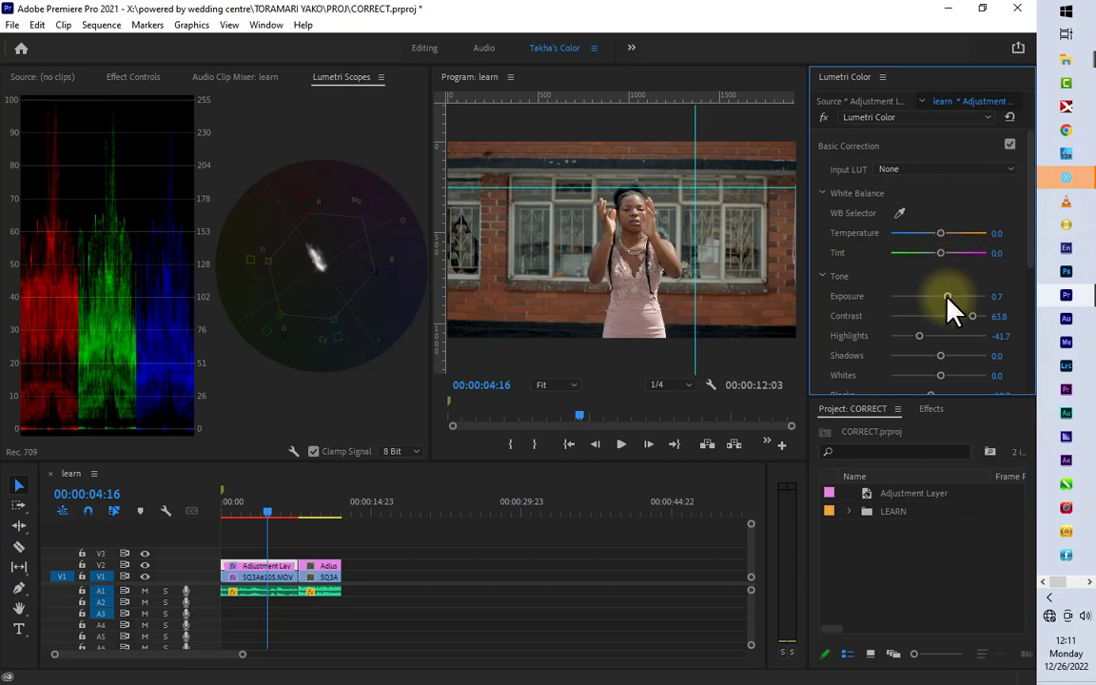
left_click_drag(948, 296, 945, 296)
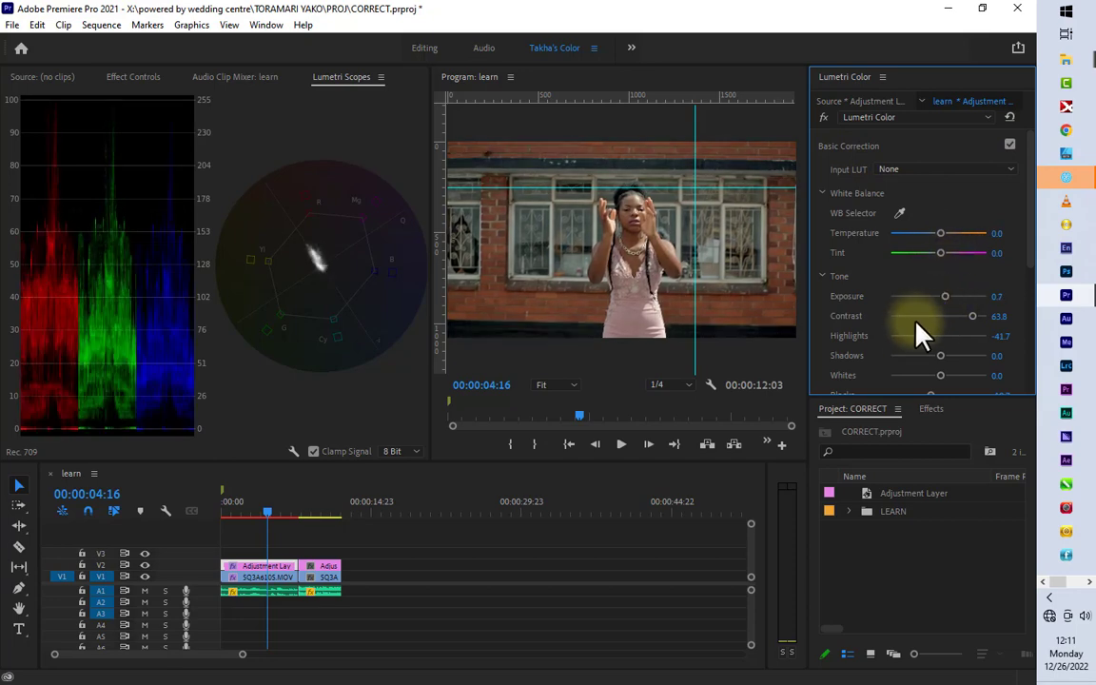
Step: Compare the shot with V2 hidden and shown, and add a slightly raised highlight point to the adjustment layer's RGB curve
left_click(146, 565)
left_click(146, 565)
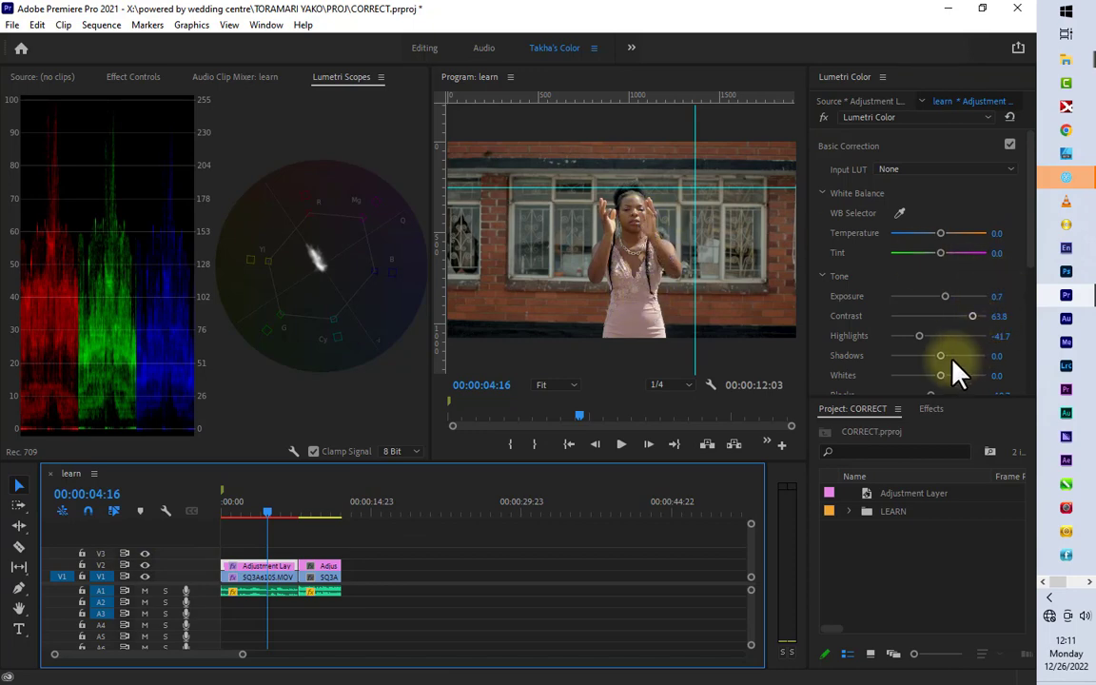
scroll(956, 366, "down", 2)
scroll(957, 371, "down", 1)
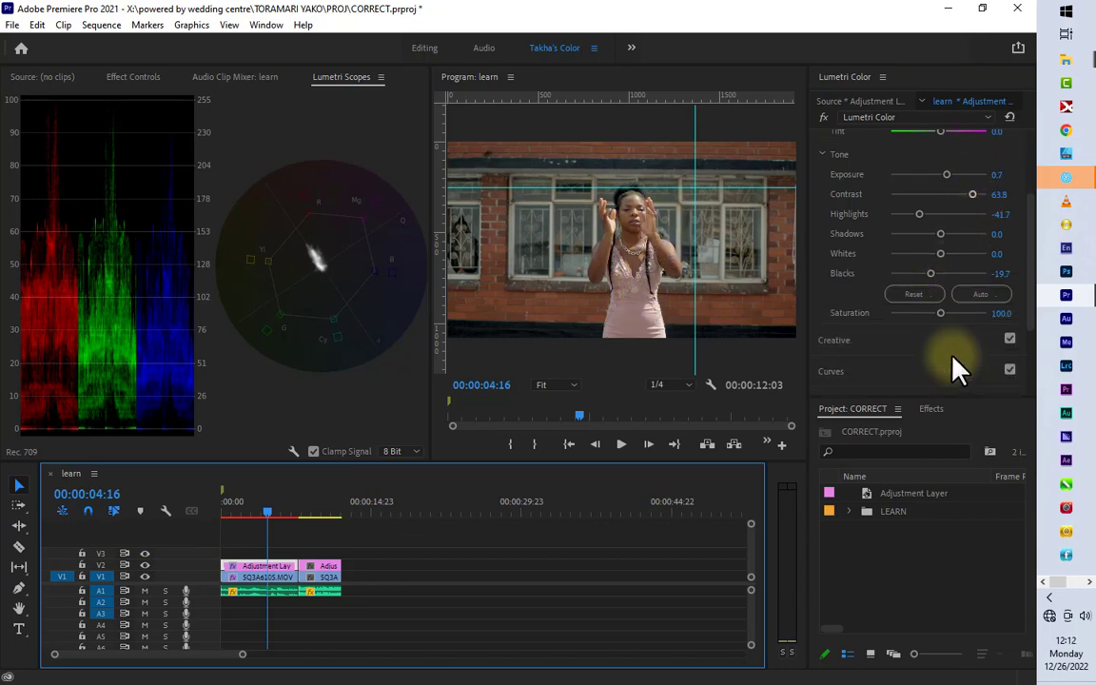
scroll(912, 335, "down", 2)
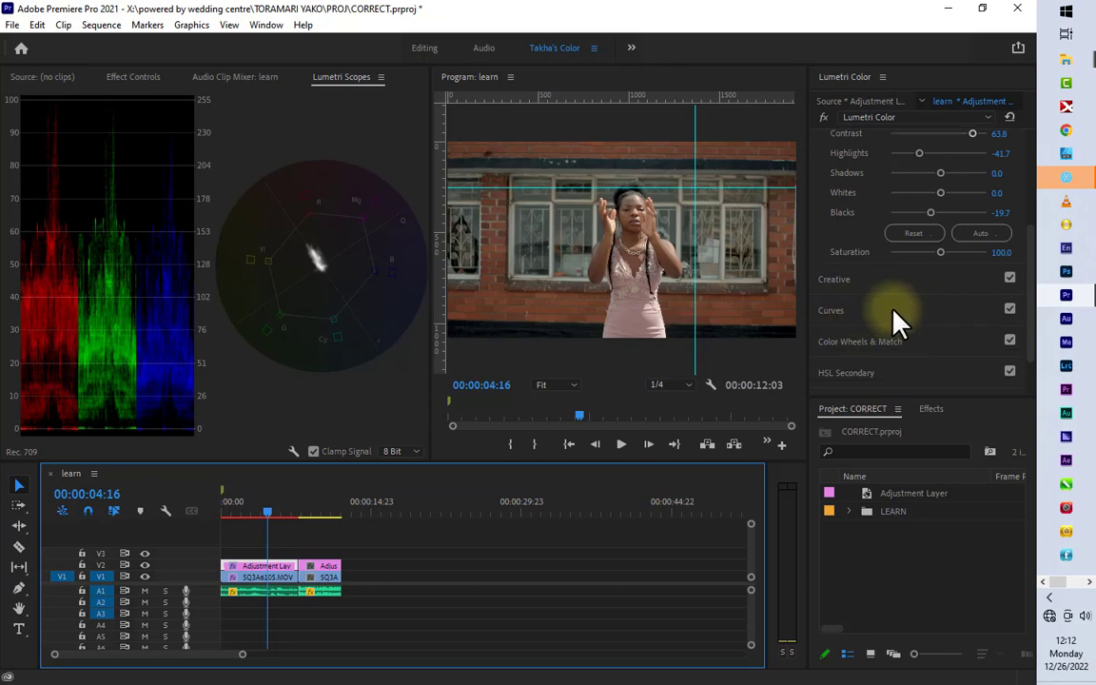
left_click(894, 310)
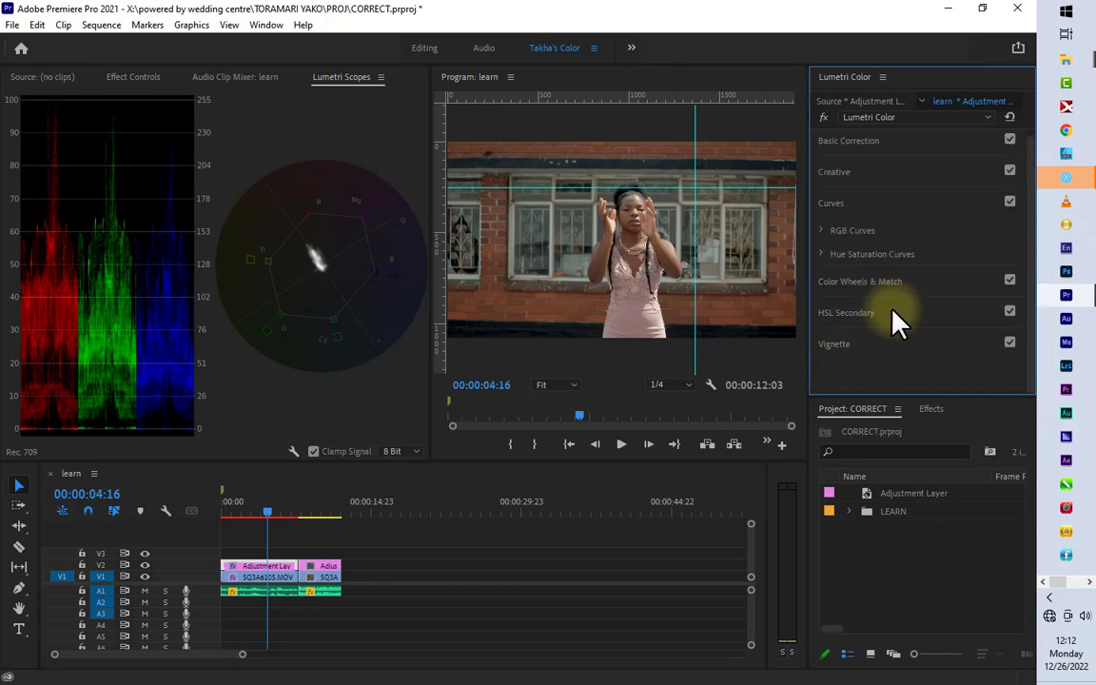
left_click(820, 230)
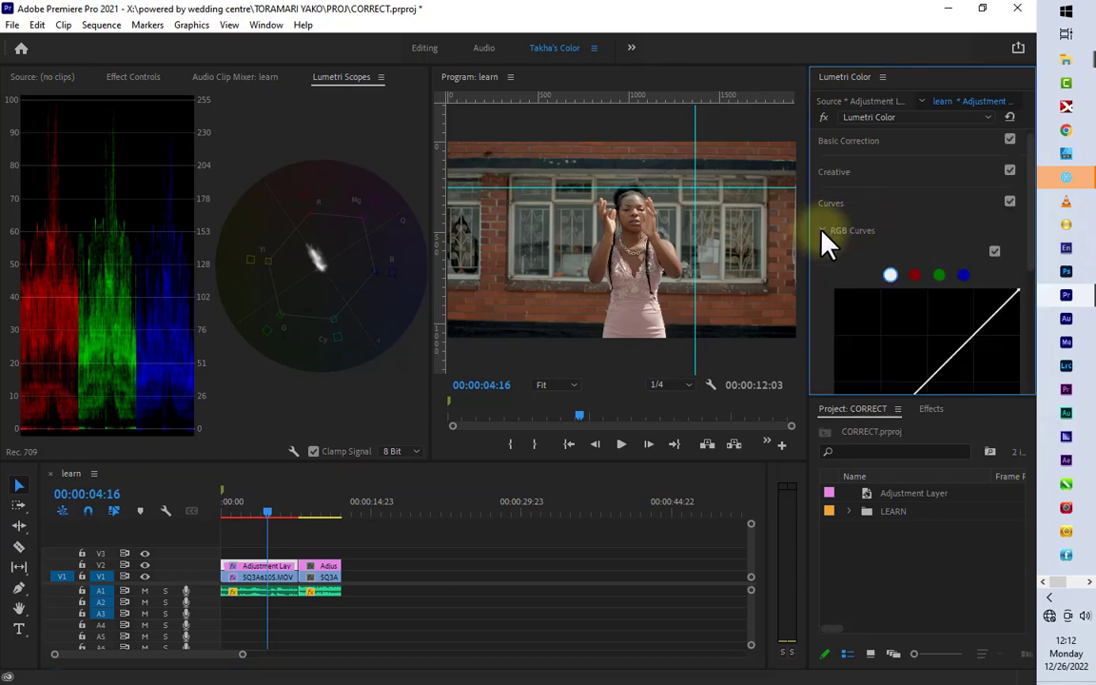
left_click(973, 335)
left_click_drag(973, 331, 975, 328)
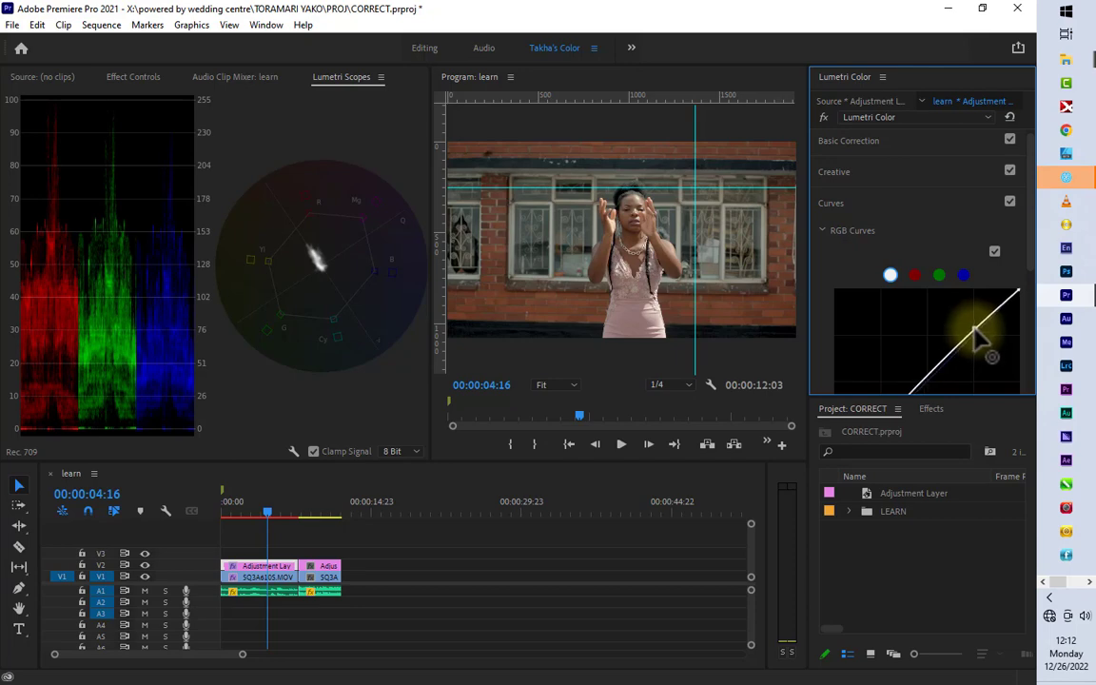
Step: Add a midtone point and a shadow point to the white RGB curve, and lift its black point slightly
scroll(989, 352, "down", 3)
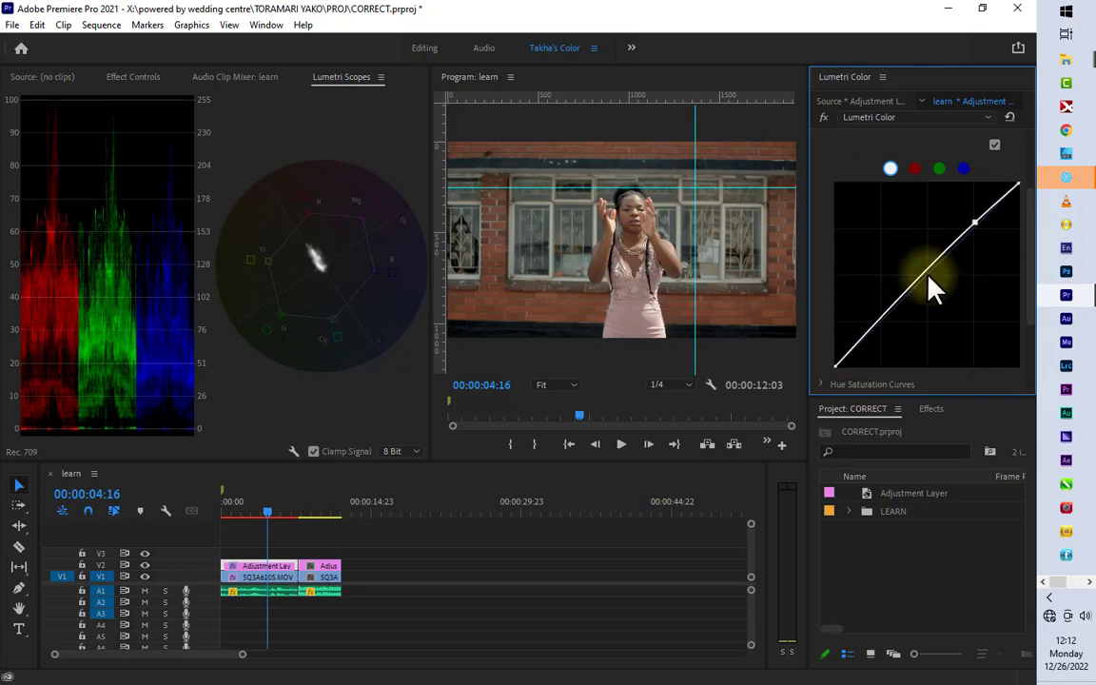
left_click(931, 279)
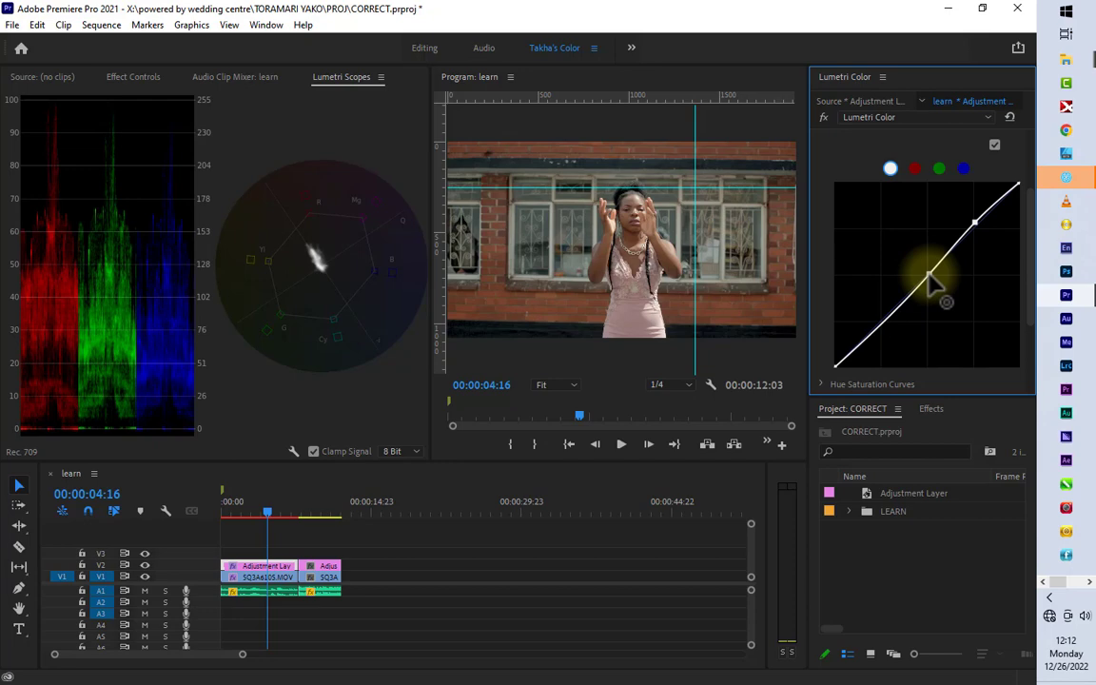
left_click(881, 324)
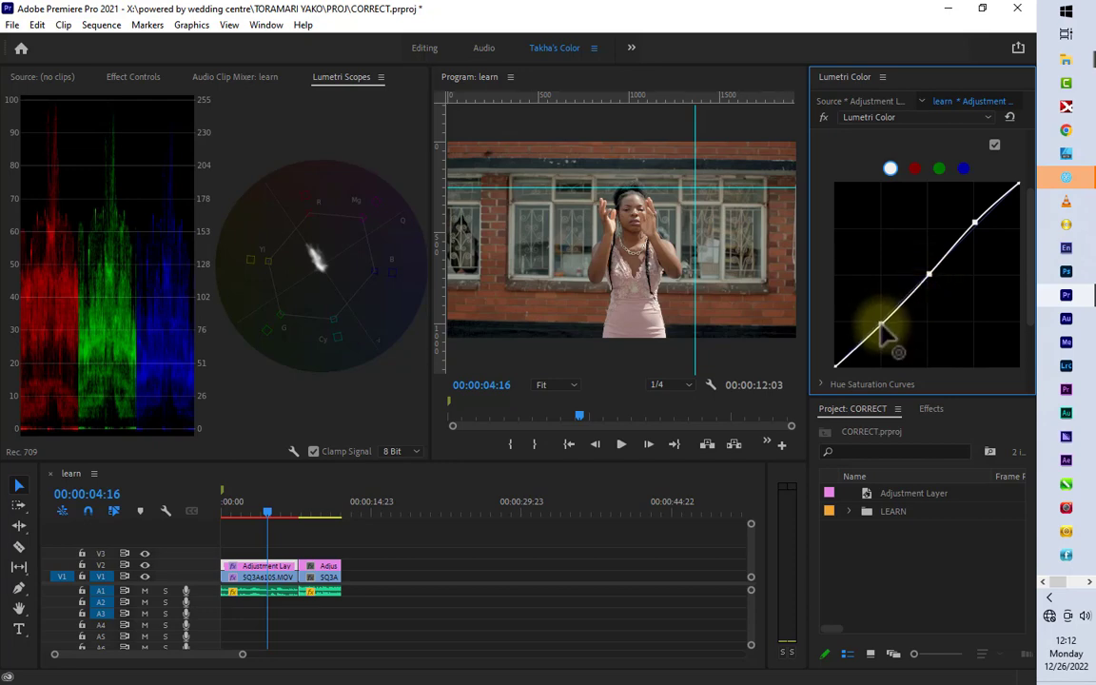
mouse_move(882, 326)
left_mouse_down()
mouse_move(884, 343)
mouse_move(881, 318)
mouse_move(882, 328)
left_mouse_up()
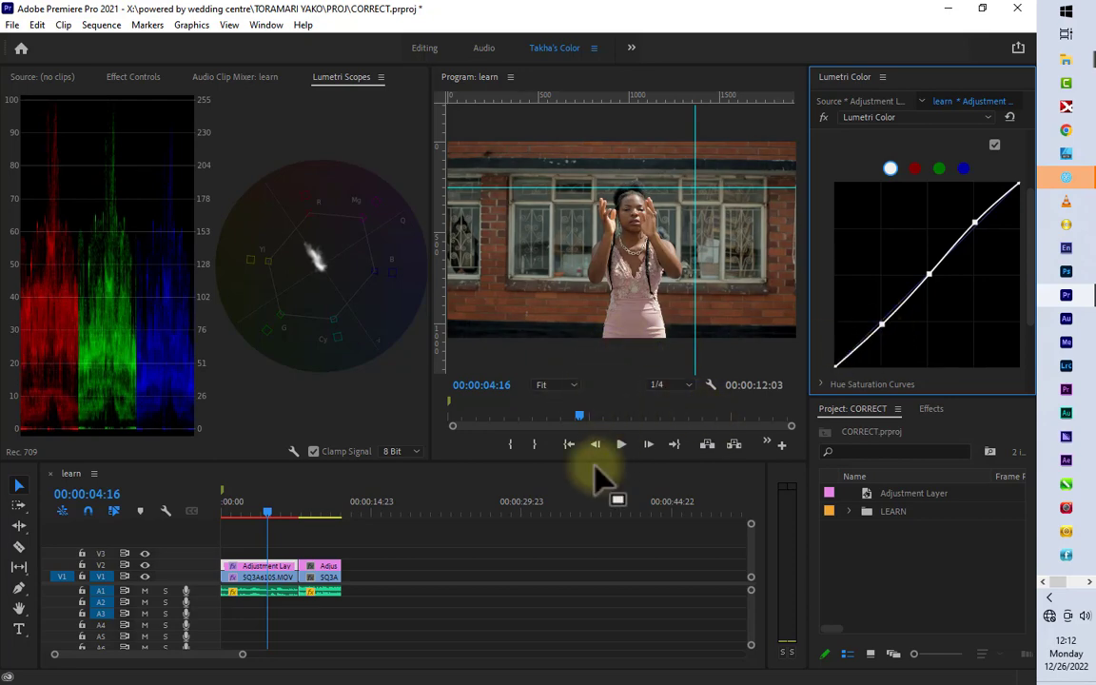
mouse_move(596, 475)
left_mouse_down()
mouse_move(595, 497)
mouse_move(590, 484)
left_mouse_up()
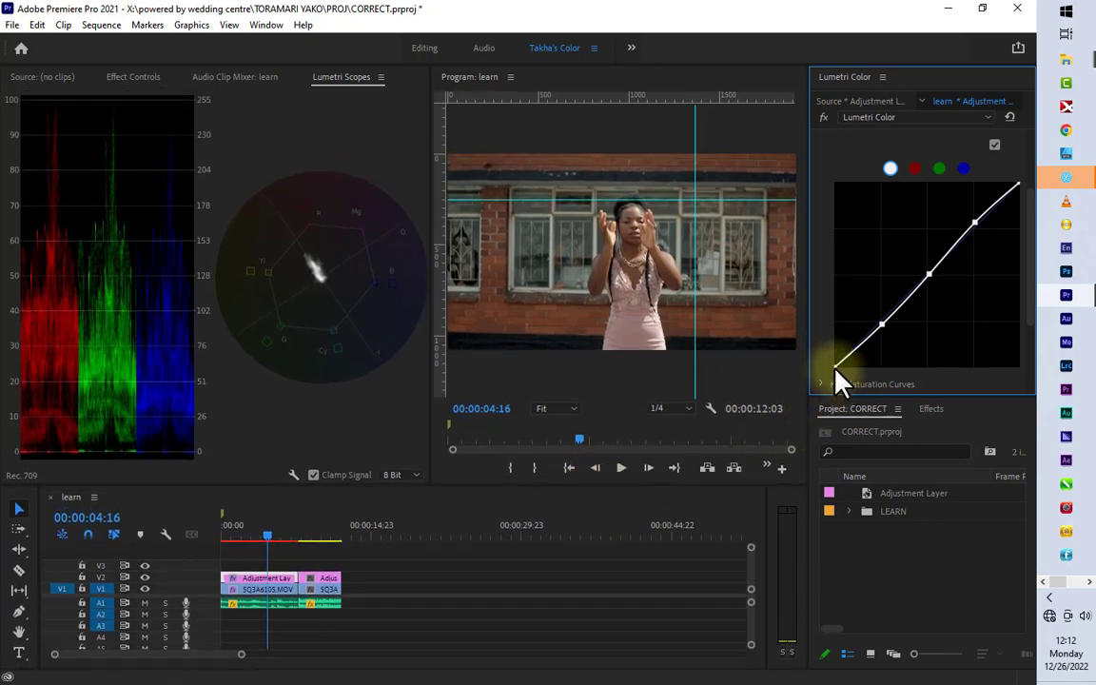
left_click_drag(835, 366, 832, 362)
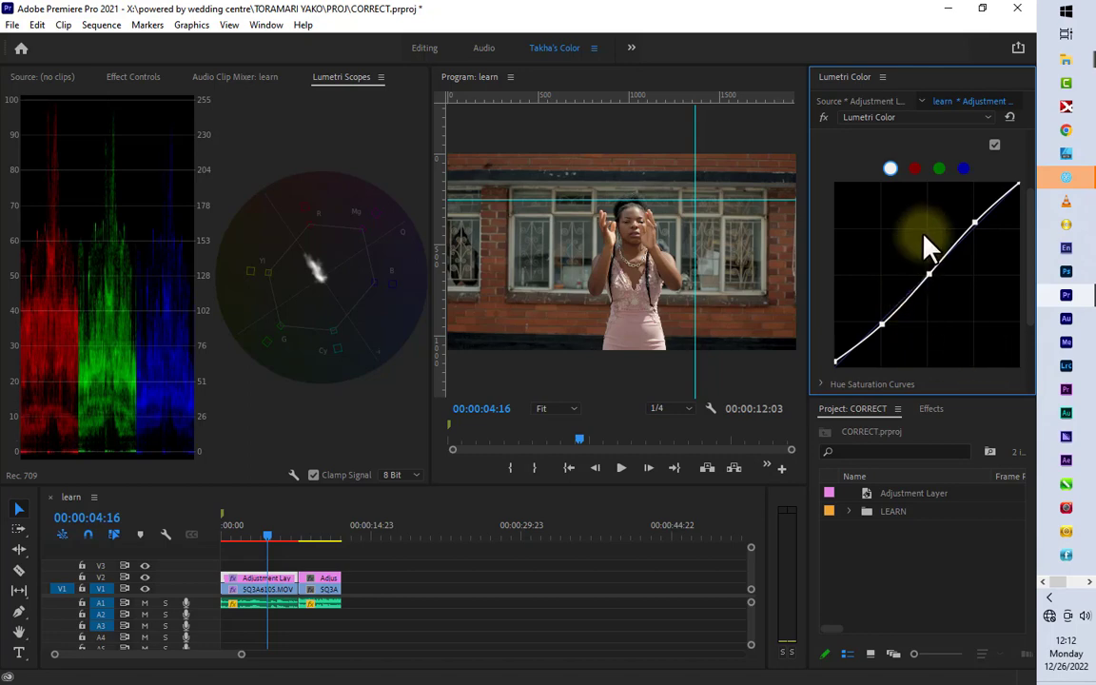
Step: Collapse the RGB curves, and set the adjustment layer's whites to 27.6 and lower its blacks slightly in the basic correction
scroll(914, 249, "up", 3)
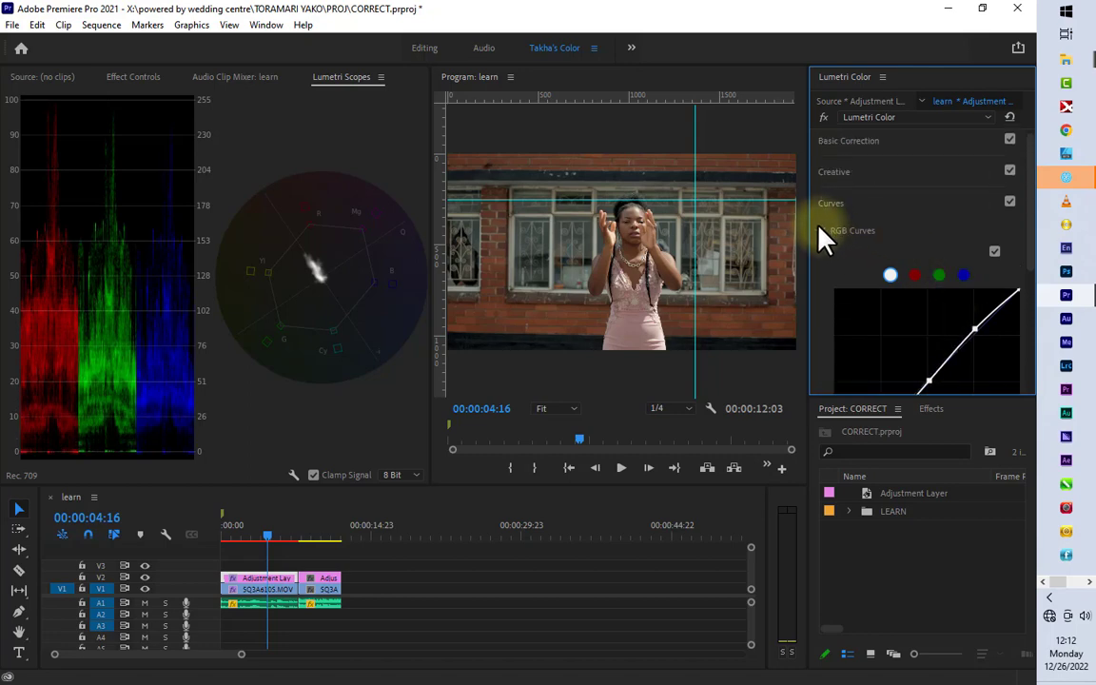
left_click(826, 236)
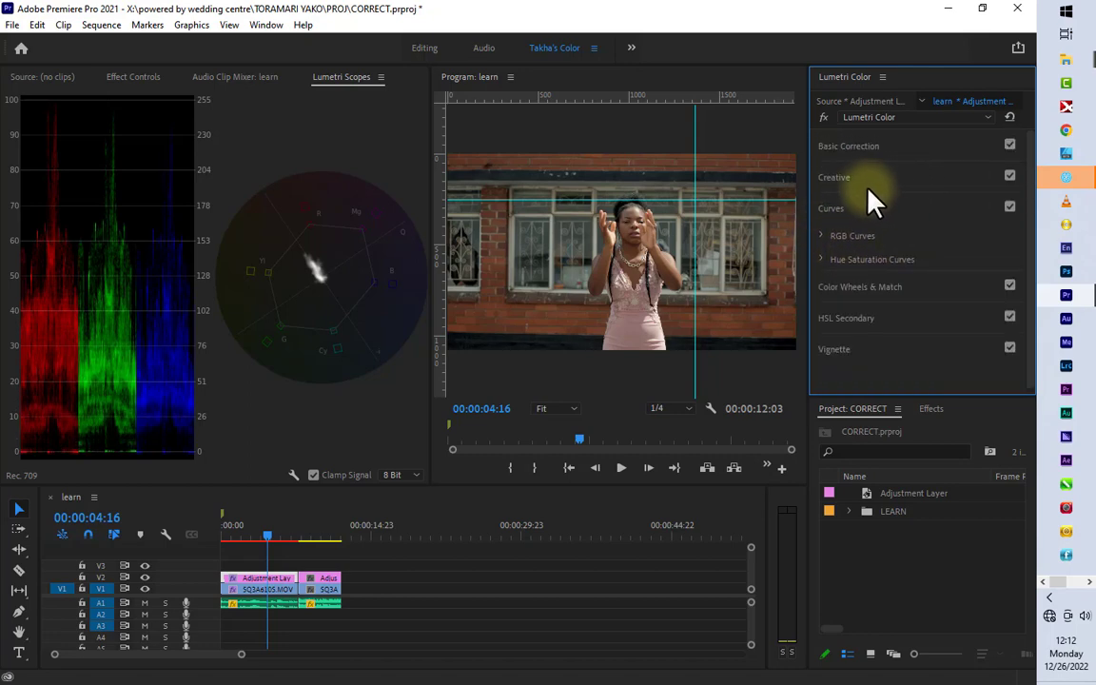
left_click(864, 152)
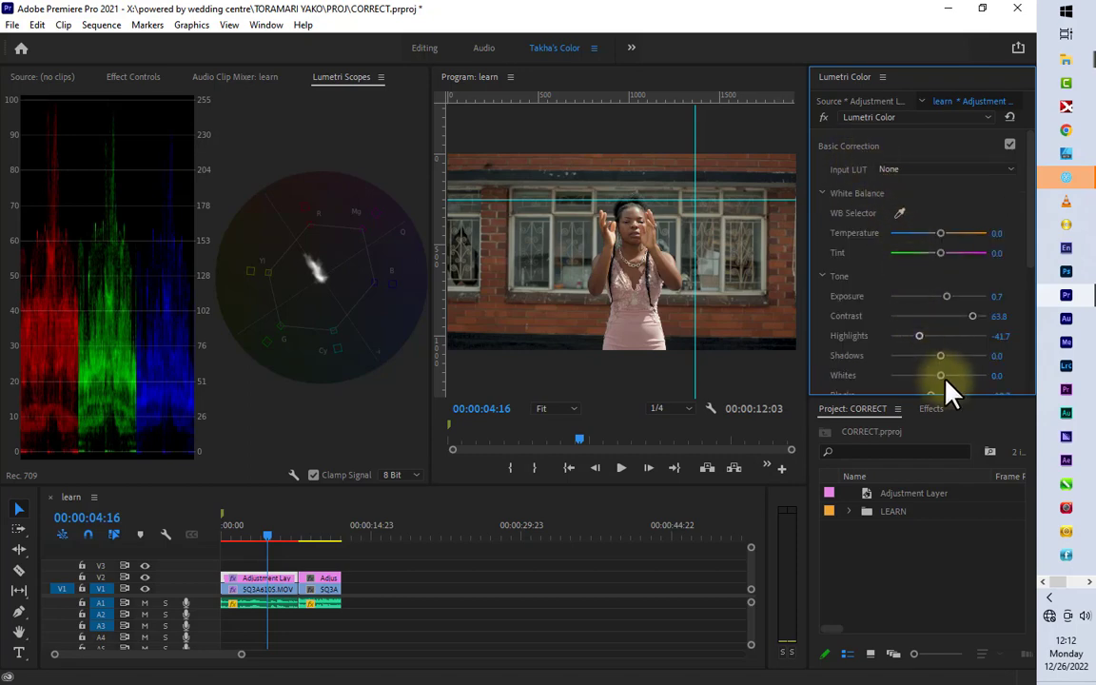
left_click_drag(945, 383, 951, 379)
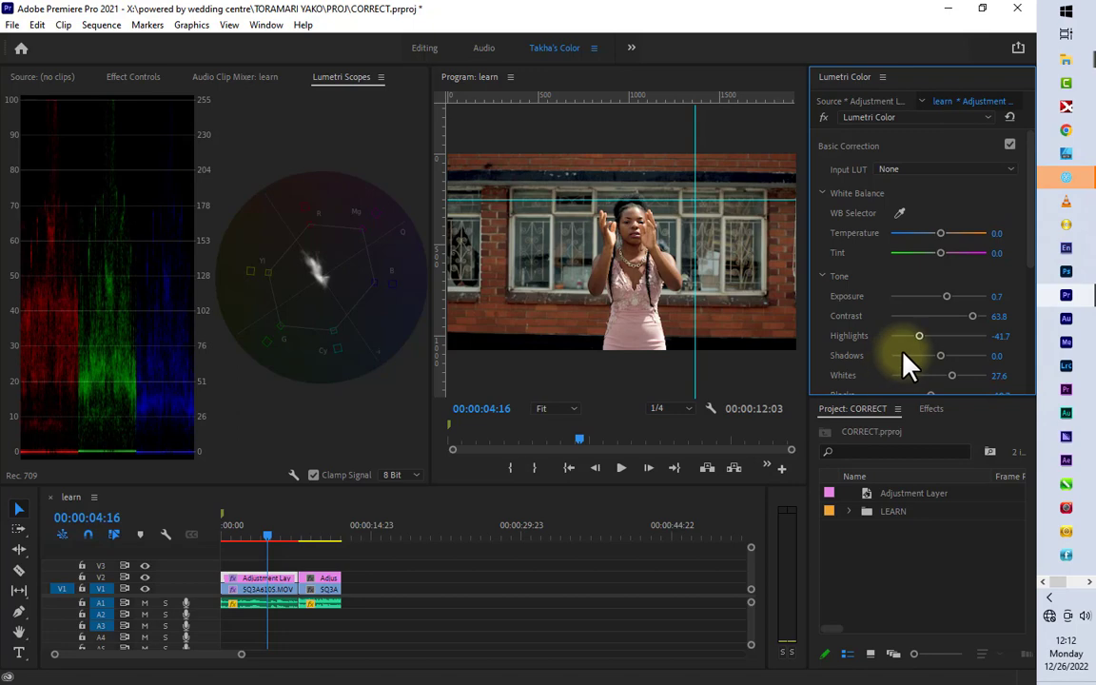
scroll(906, 366, "down", 1)
left_click_drag(931, 335, 923, 335)
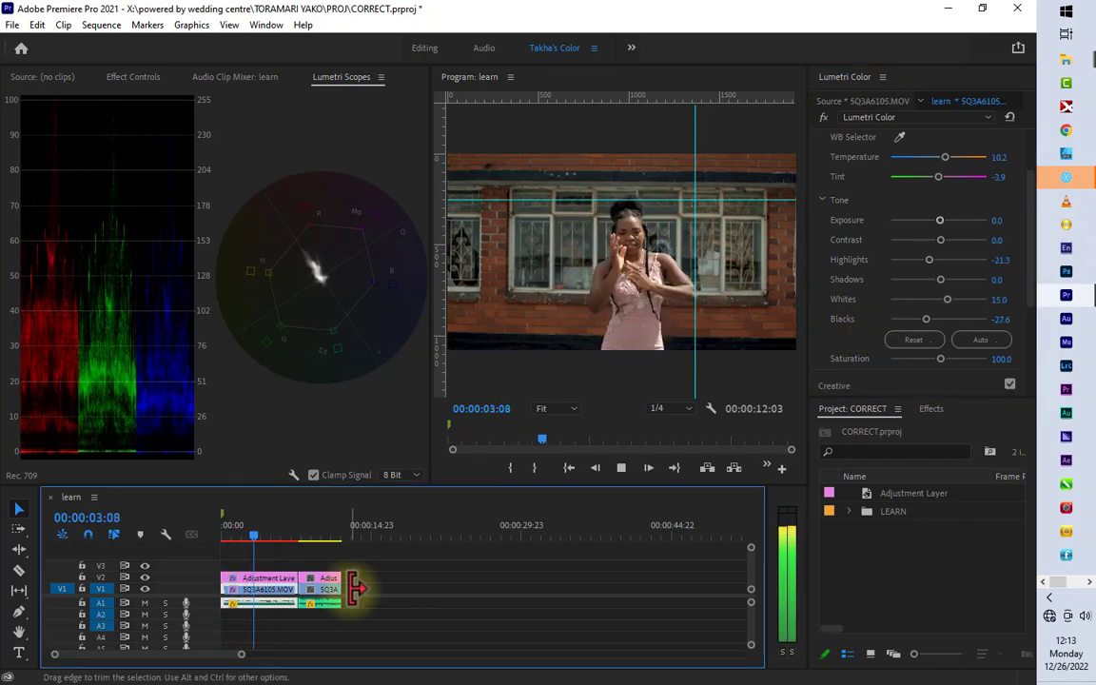
Step: Stop playback and move the second clip with its adjustment layer further along the timeline, leaving a gap after the first clip
key("space")
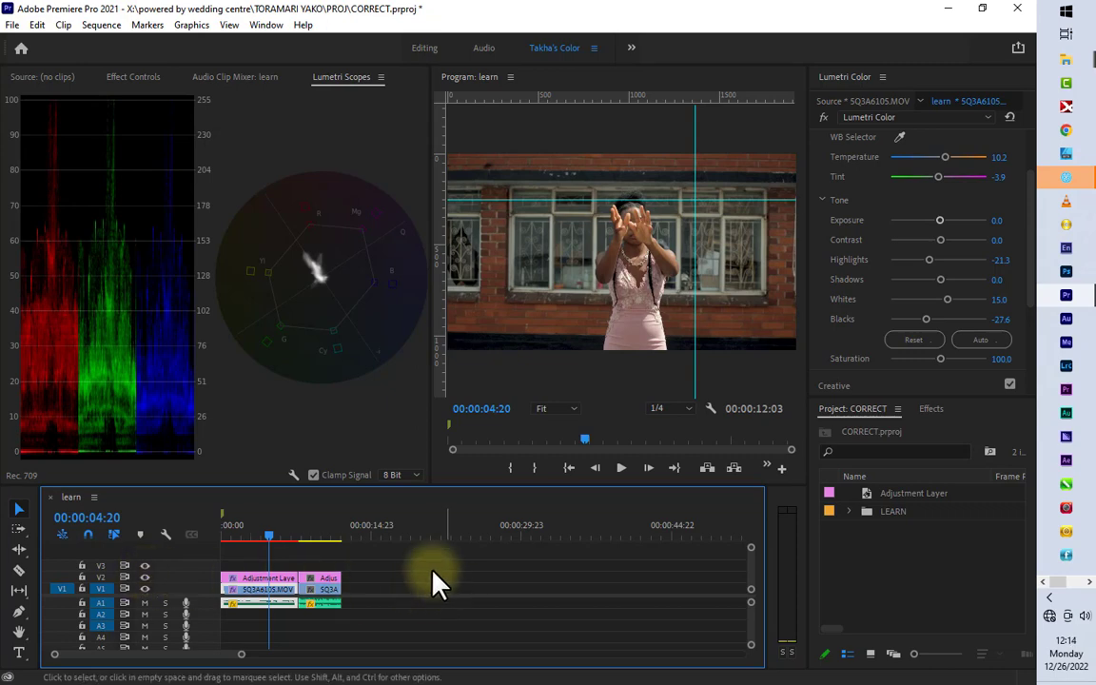
left_click_drag(317, 561, 331, 635)
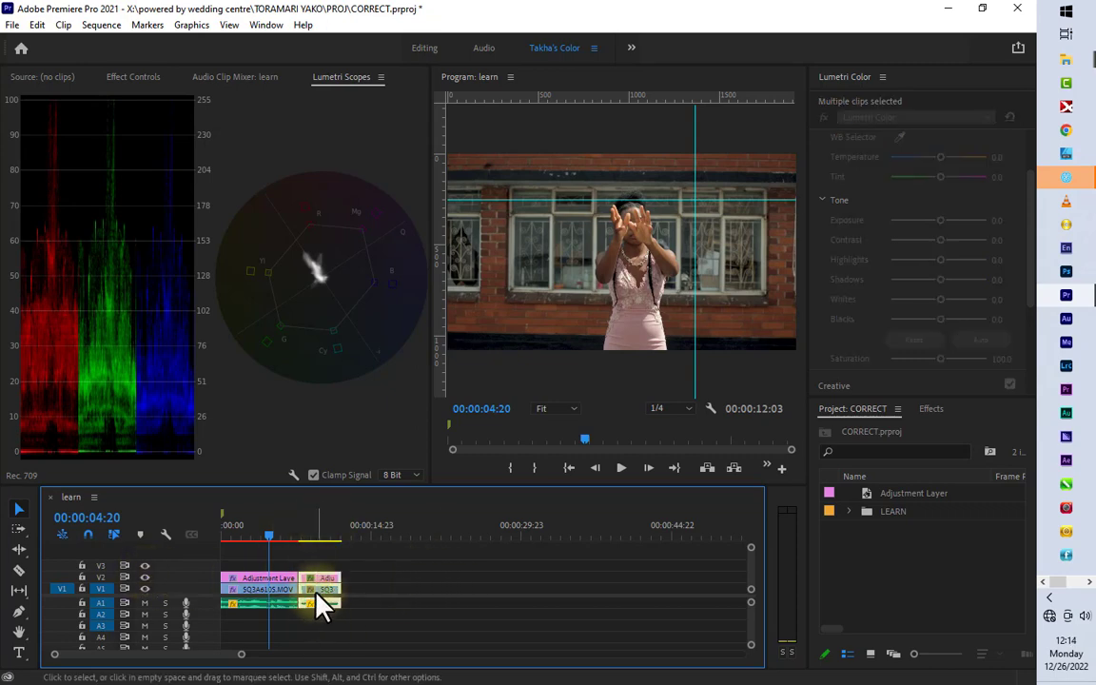
left_click_drag(328, 588, 368, 587)
left_click_drag(367, 587, 369, 587)
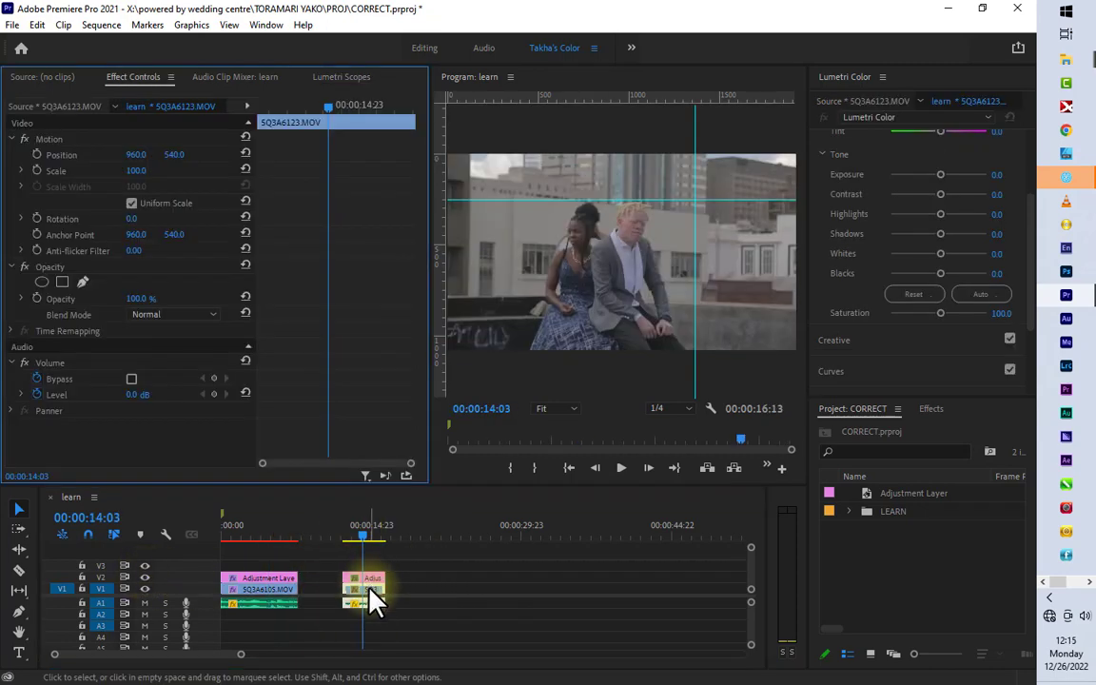
Step: White balance the clip SQ3A6123.MOV by sampling the light building wall beside the couple
left_click(368, 587)
scroll(937, 181, "up", 3)
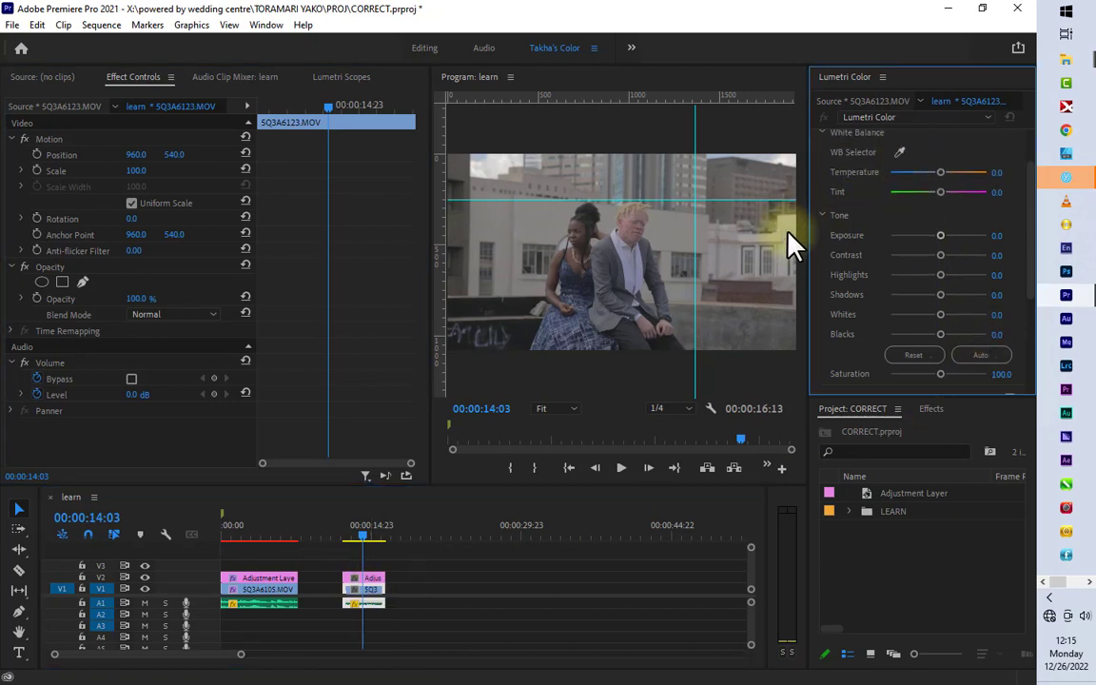
left_click(900, 153)
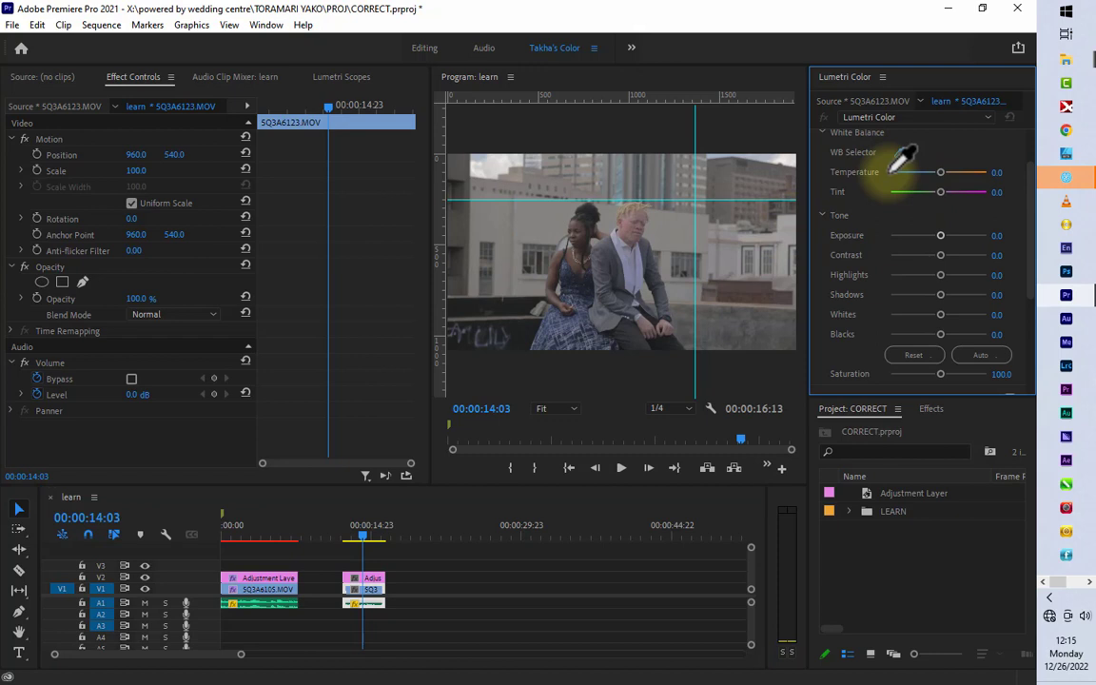
left_click(788, 224)
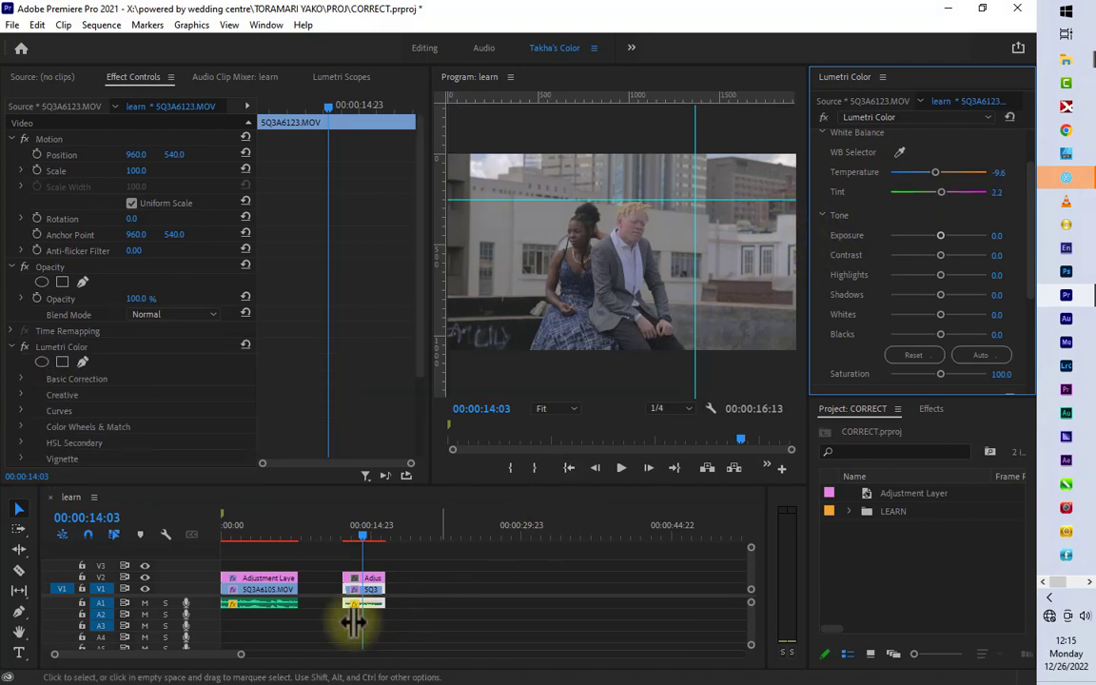
Step: On the adjustment layer above the couple's clip, set highlights to -100, contrast 100, blacks -49.6, exposure 1.5, shadows 11.8 and whites 22.8
left_click(368, 578)
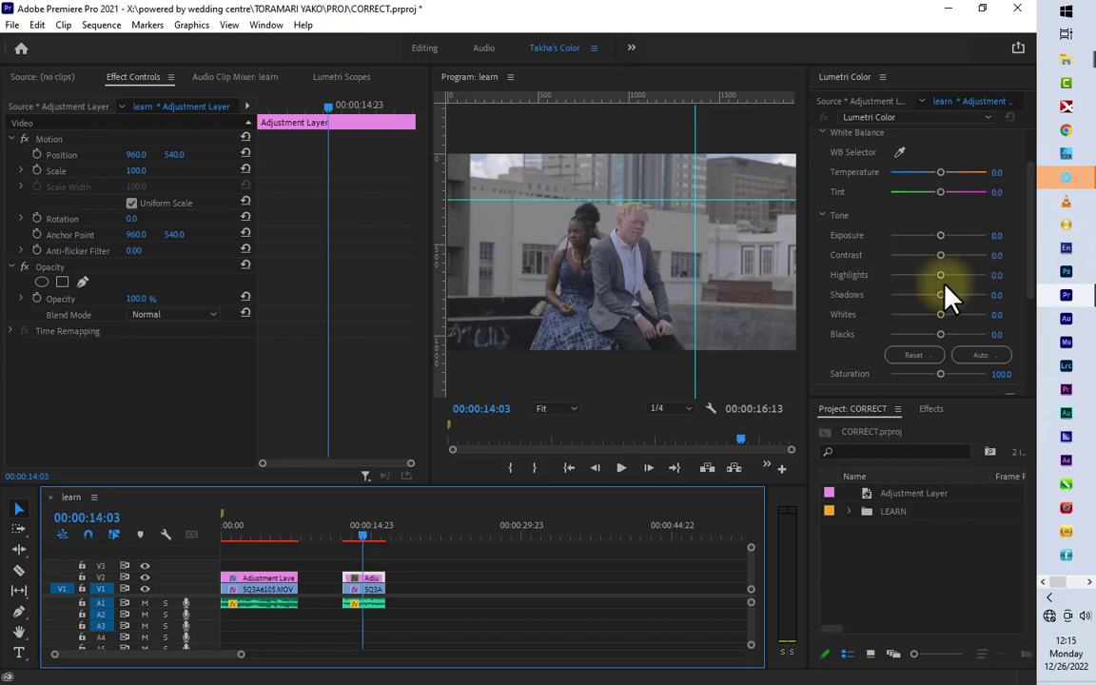
left_click_drag(940, 277, 868, 295)
left_click_drag(939, 259, 1011, 260)
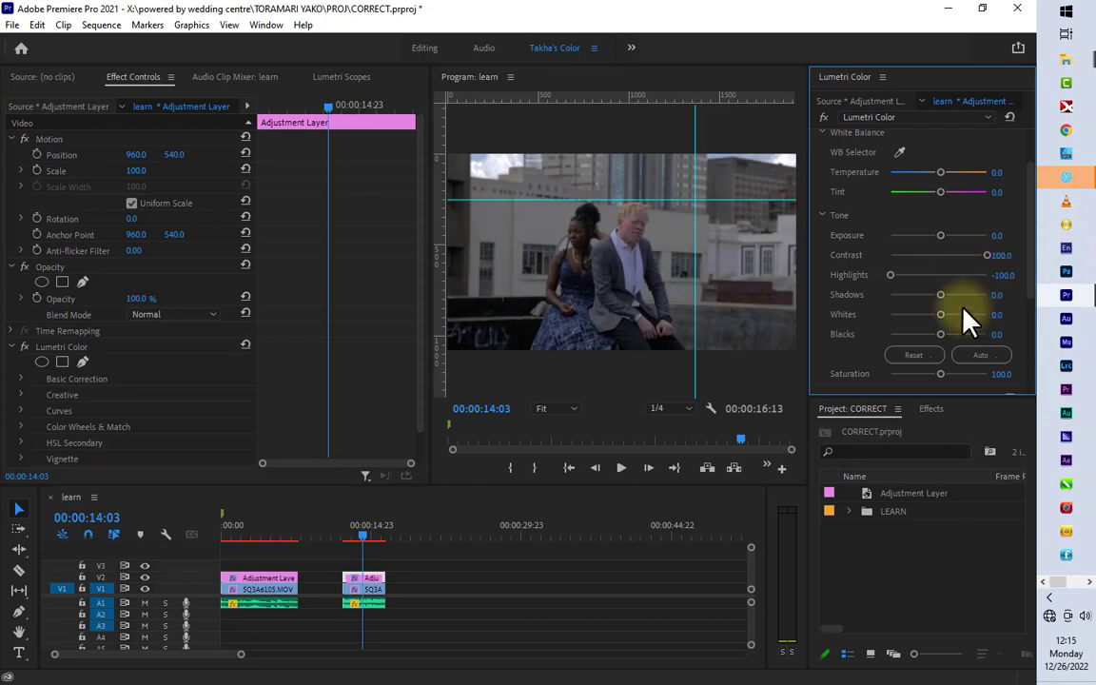
left_click_drag(940, 334, 913, 337)
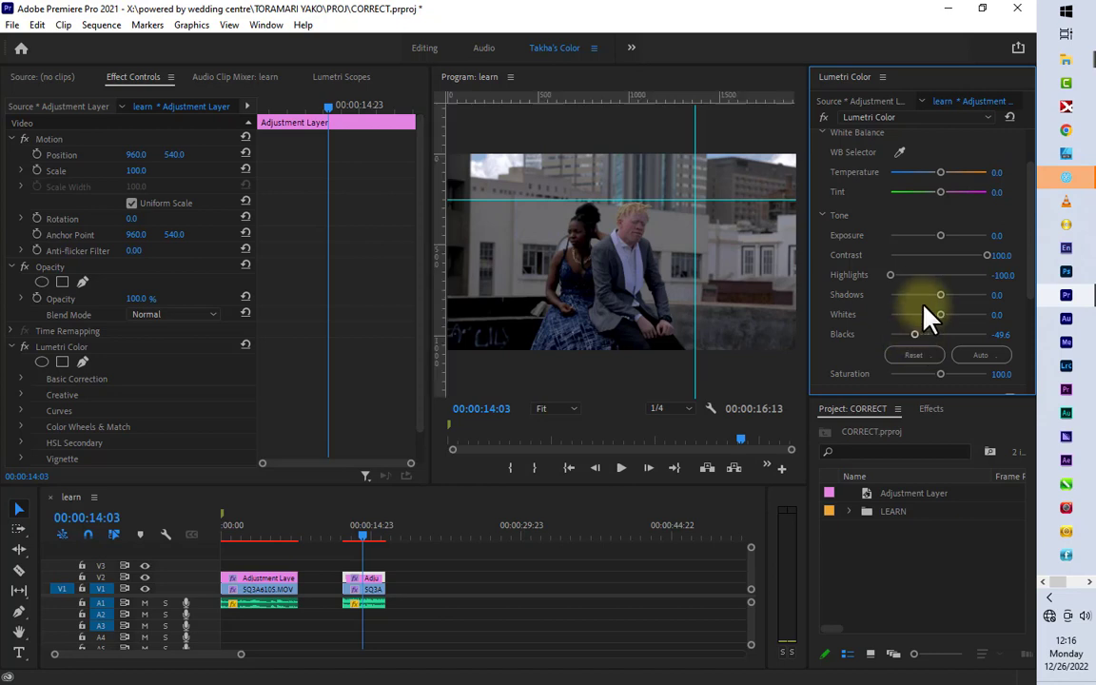
left_click_drag(942, 237, 953, 238)
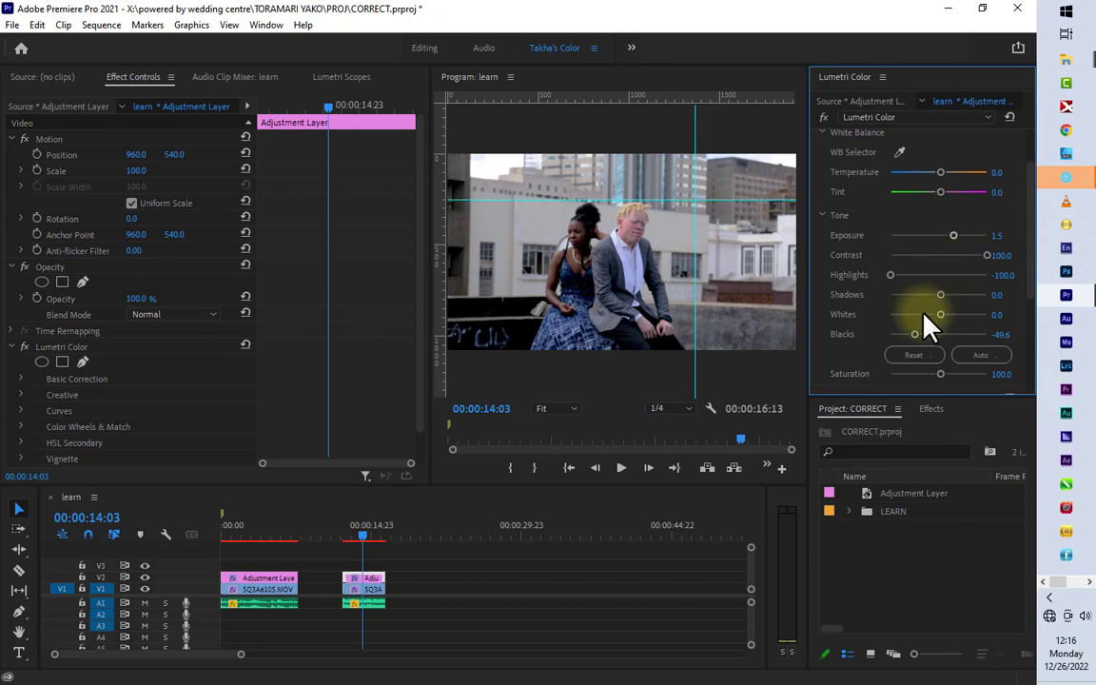
left_click_drag(947, 305, 954, 326)
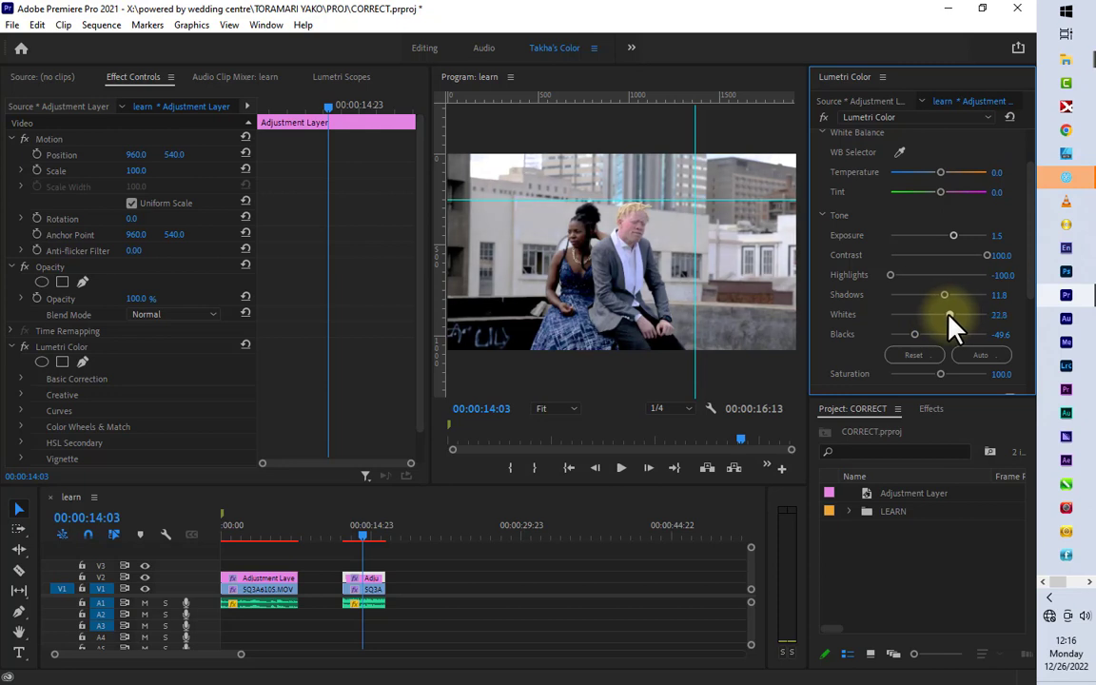
Step: Refine the layer's tone with contrast 81.1, highlights -78.0, exposure 1.1 and blacks -29.1, and set saturation to 108.7
left_click_drag(981, 254, 977, 256)
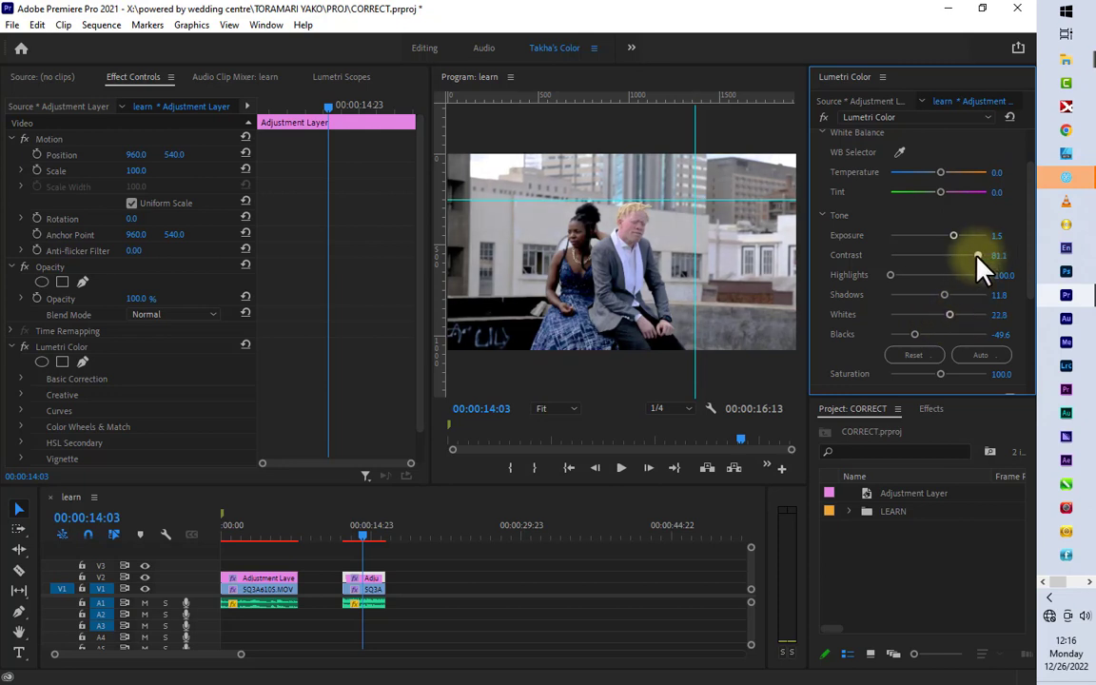
left_click_drag(898, 278, 901, 279)
left_click_drag(954, 236, 950, 236)
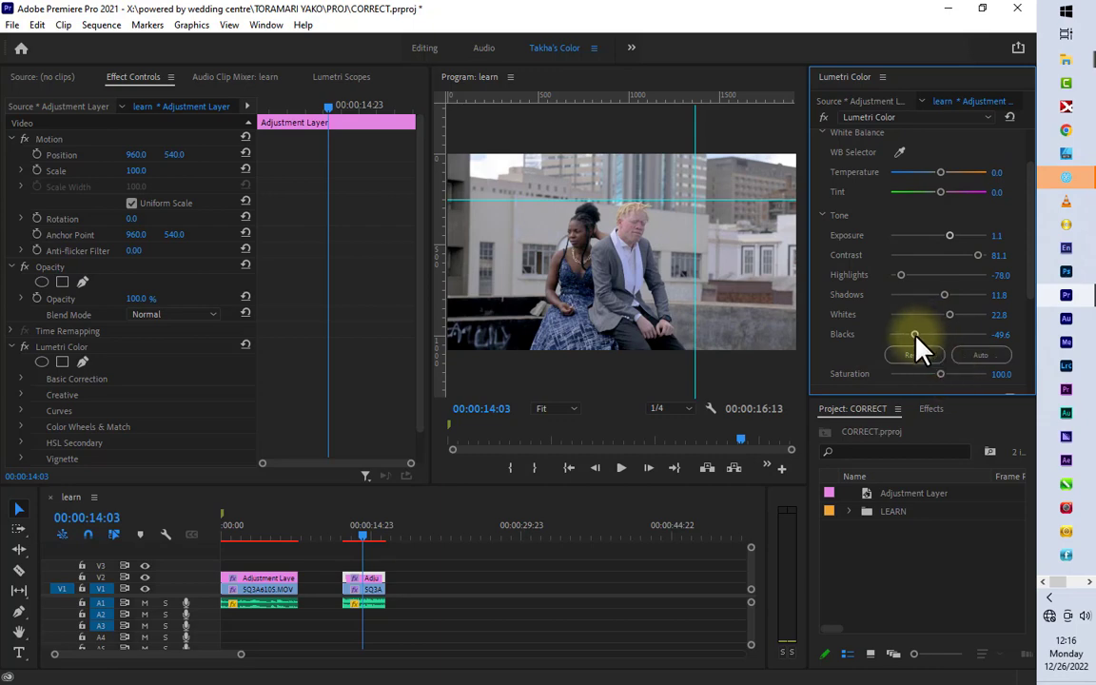
left_click_drag(915, 336, 950, 374)
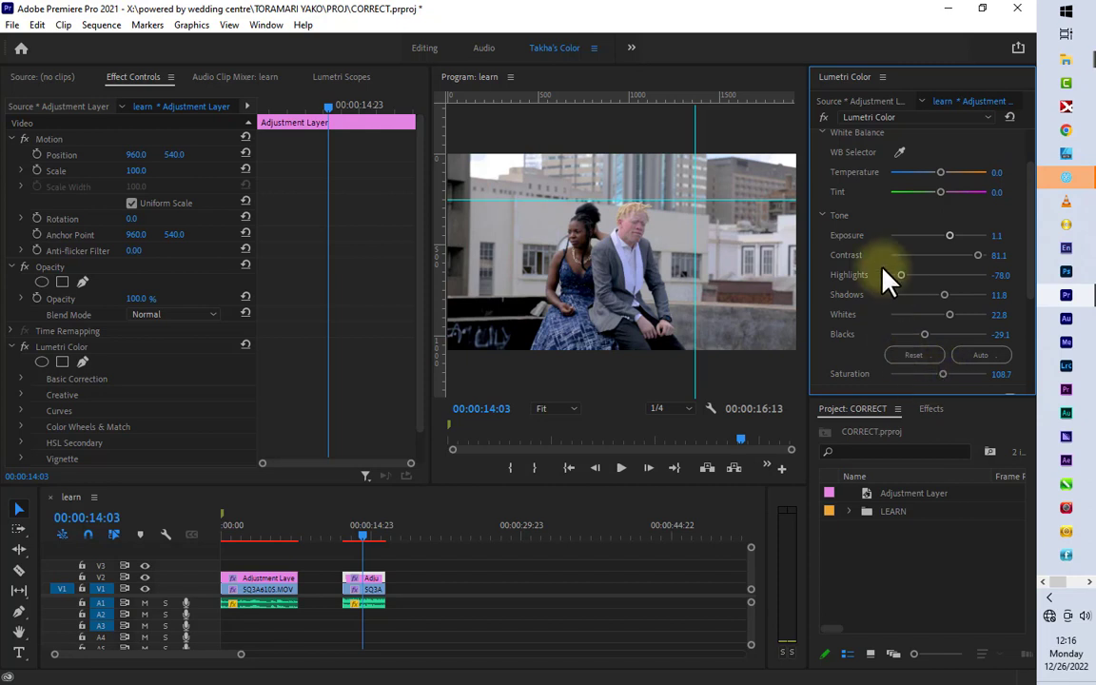
Step: Shape the adjustment layer's white RGB curve into a gentle S by raising the highlights and lowering the shadows
scroll(880, 186, "up", 2)
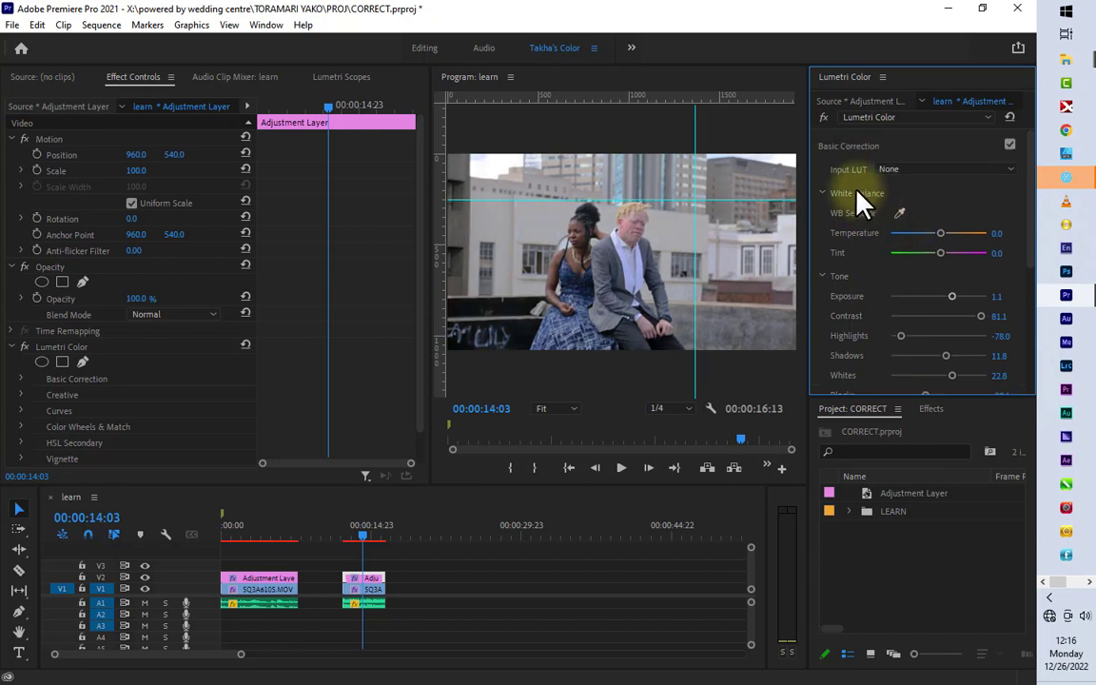
left_click(858, 146)
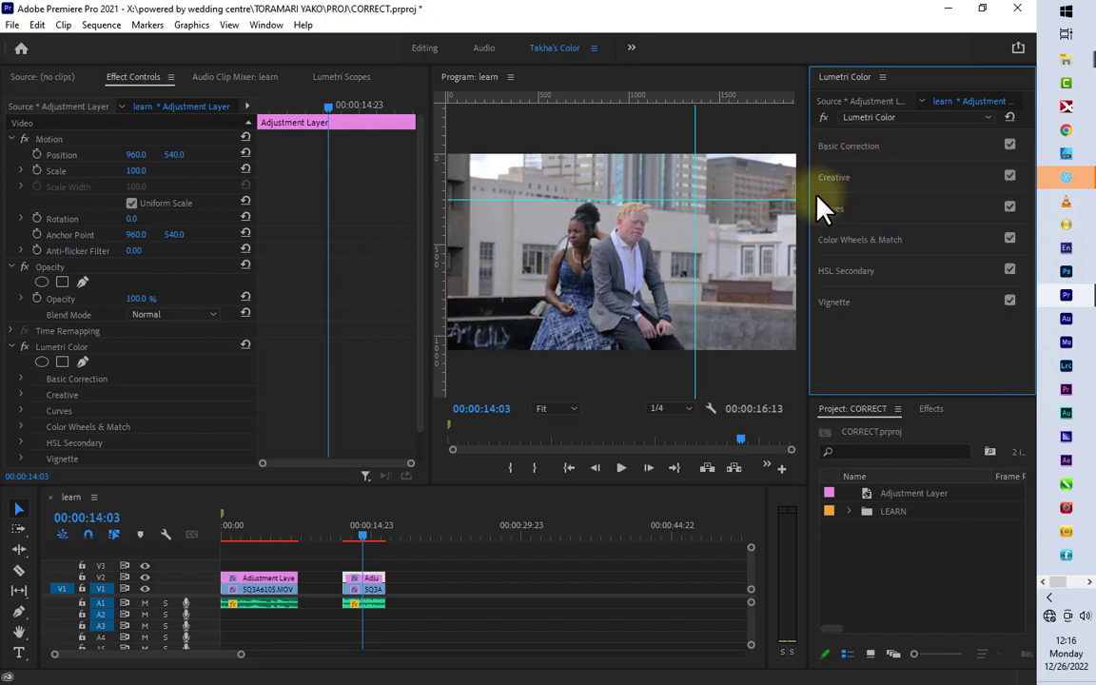
left_click(835, 179)
left_click(835, 179)
left_click(836, 210)
left_click(825, 237)
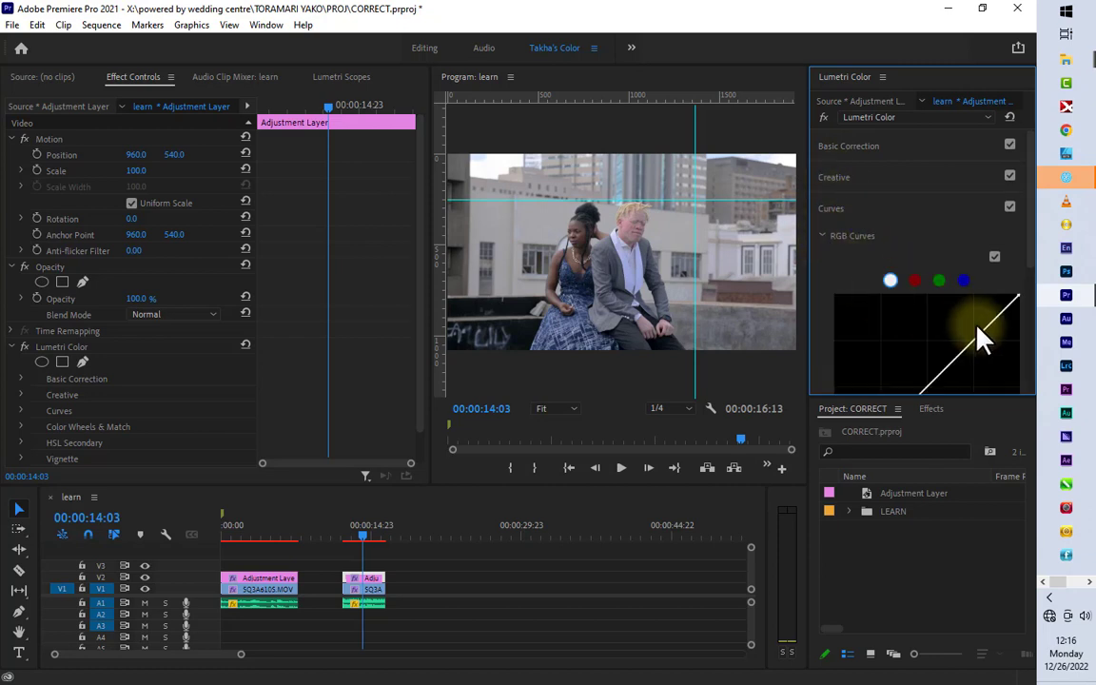
left_click_drag(971, 341, 975, 330)
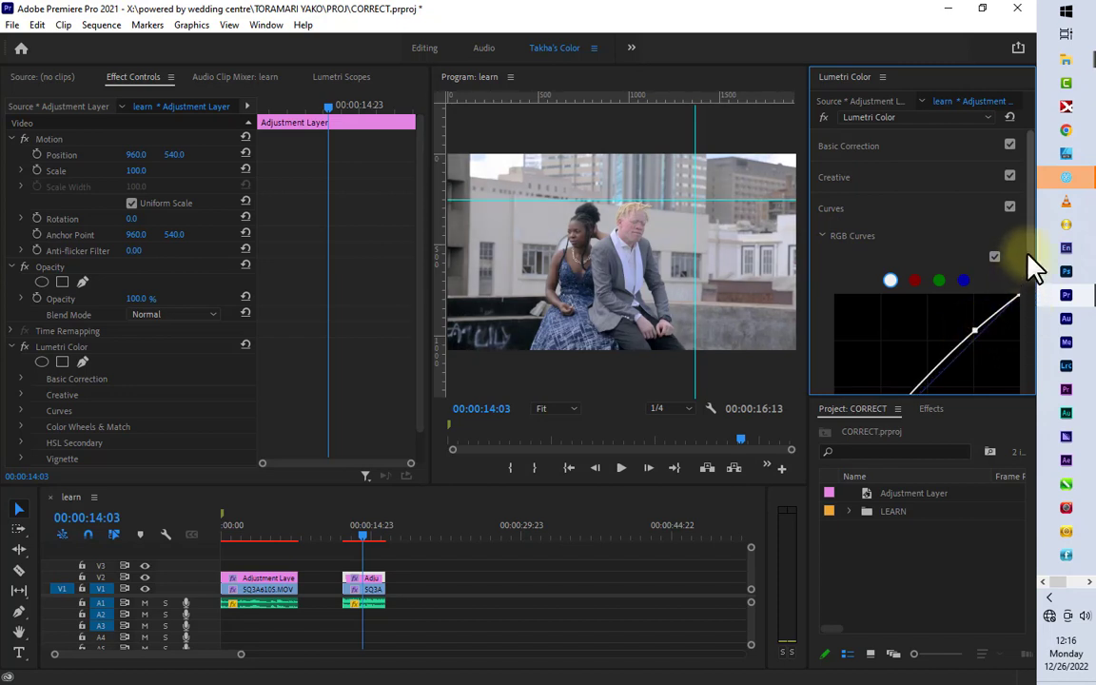
left_click_drag(1031, 265, 1029, 331)
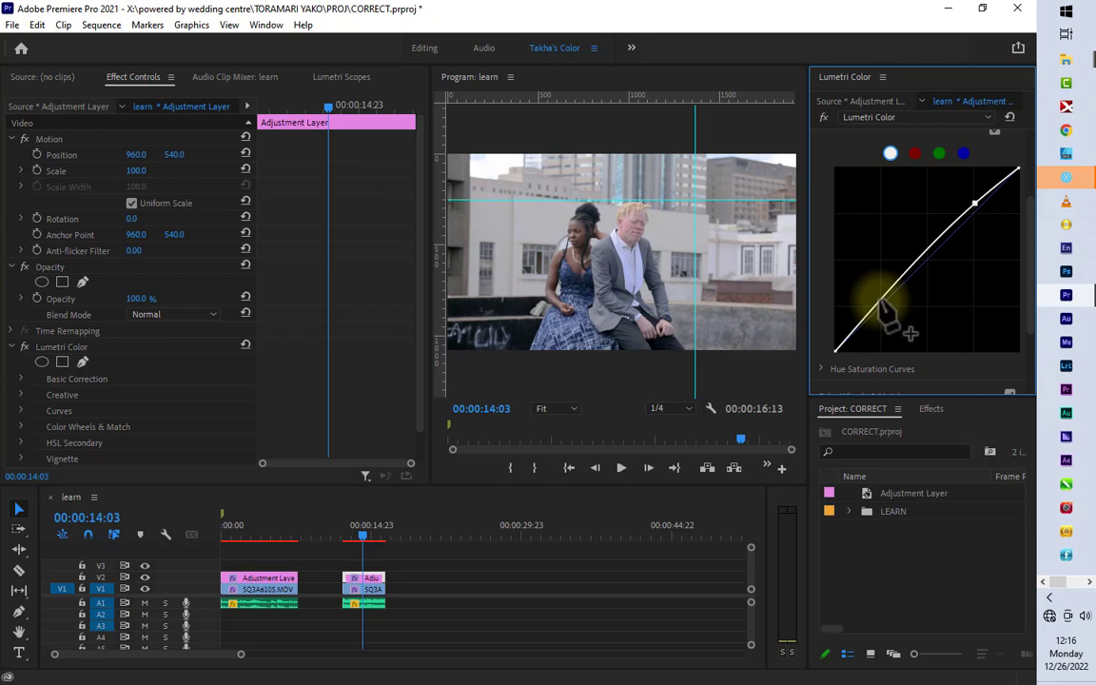
left_click_drag(883, 303, 880, 314)
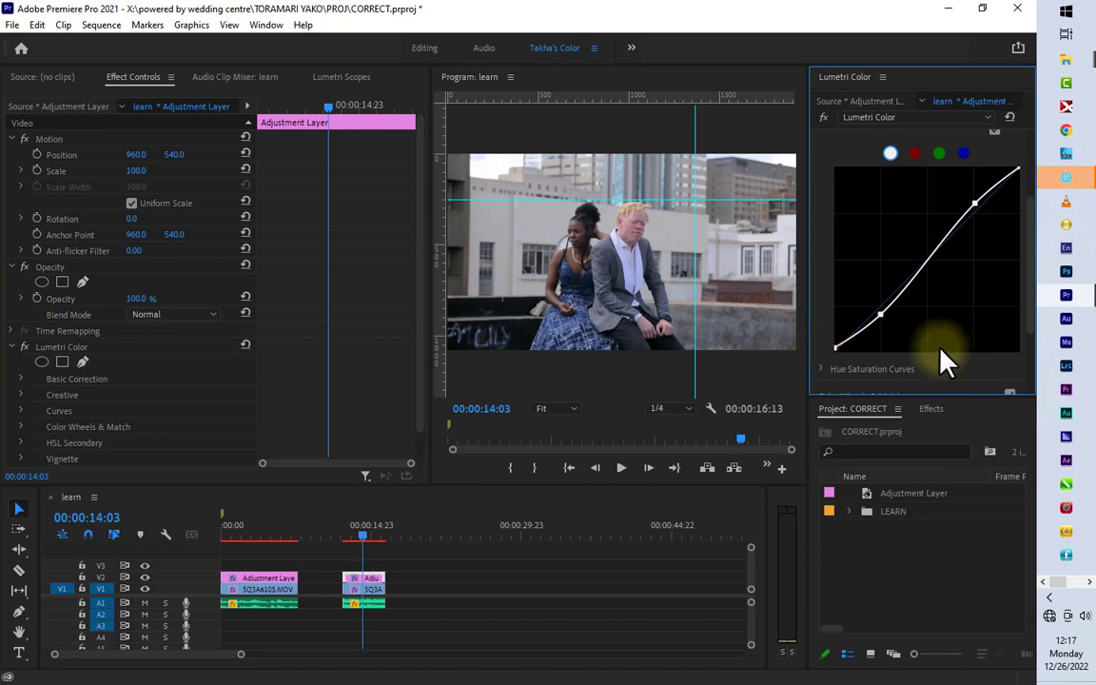
scroll(963, 262, "up", 3)
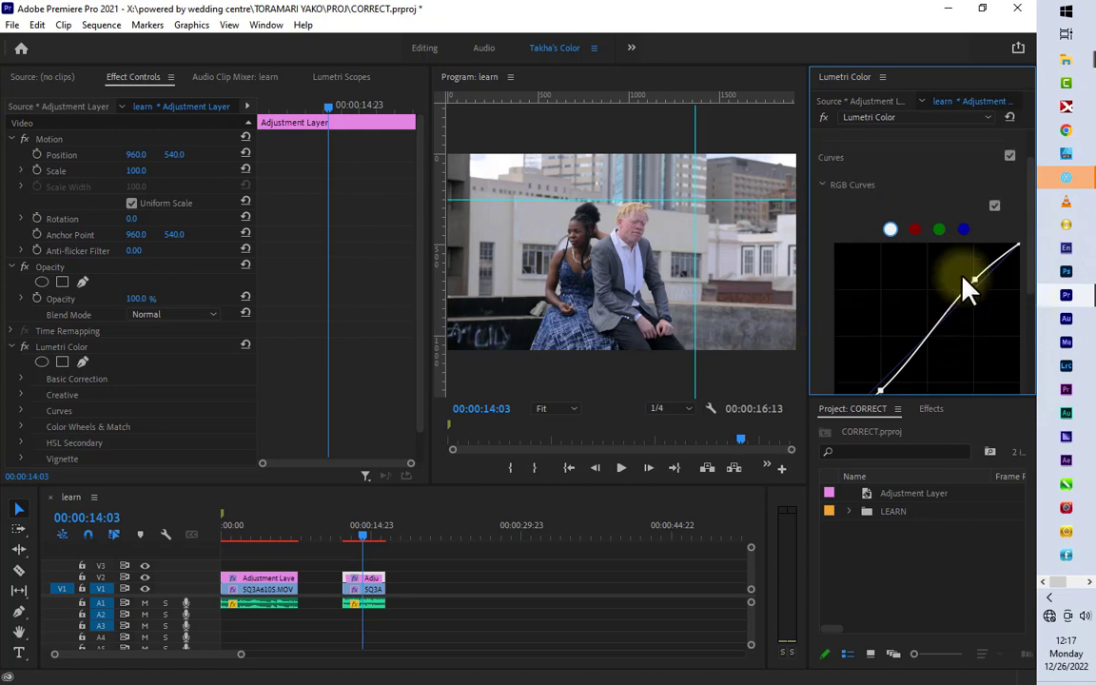
left_click(821, 231)
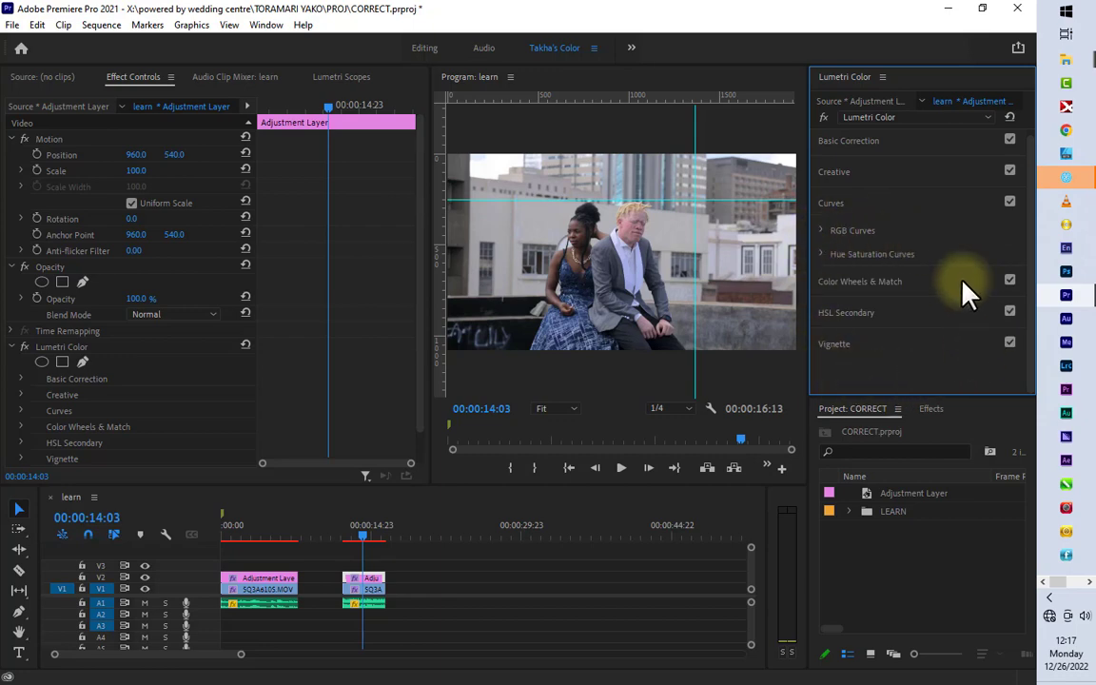
left_click(847, 208)
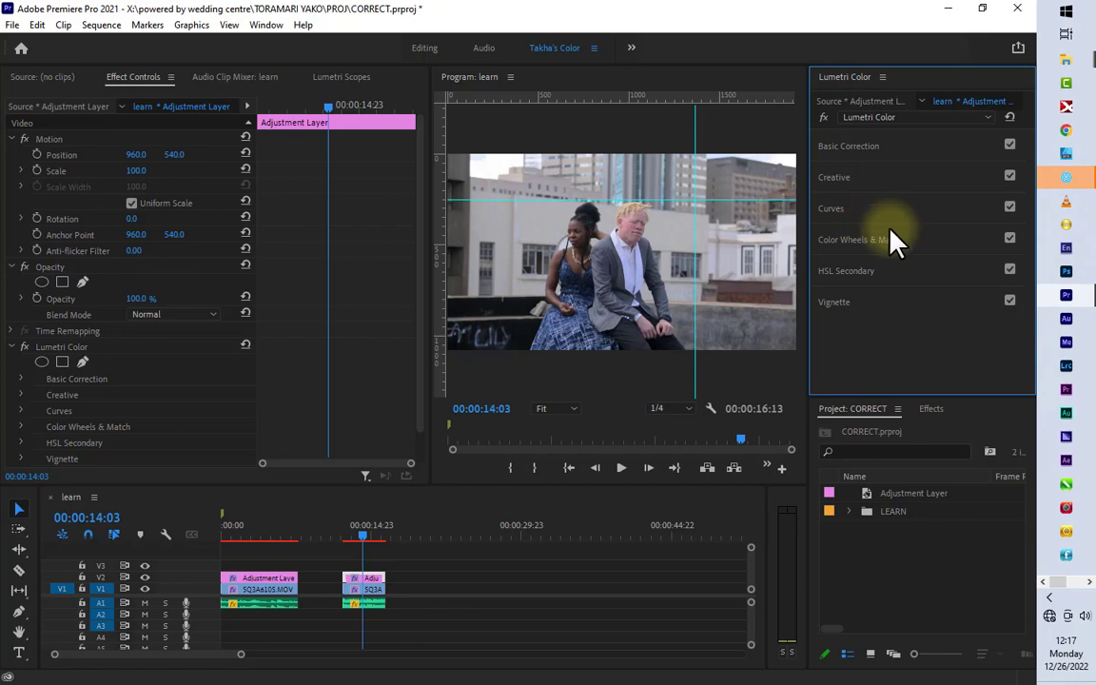
Step: Browse for a custom creative look and open the folder The G Drive > luts on Local Disk (I:)
left_click(834, 177)
left_click(886, 200)
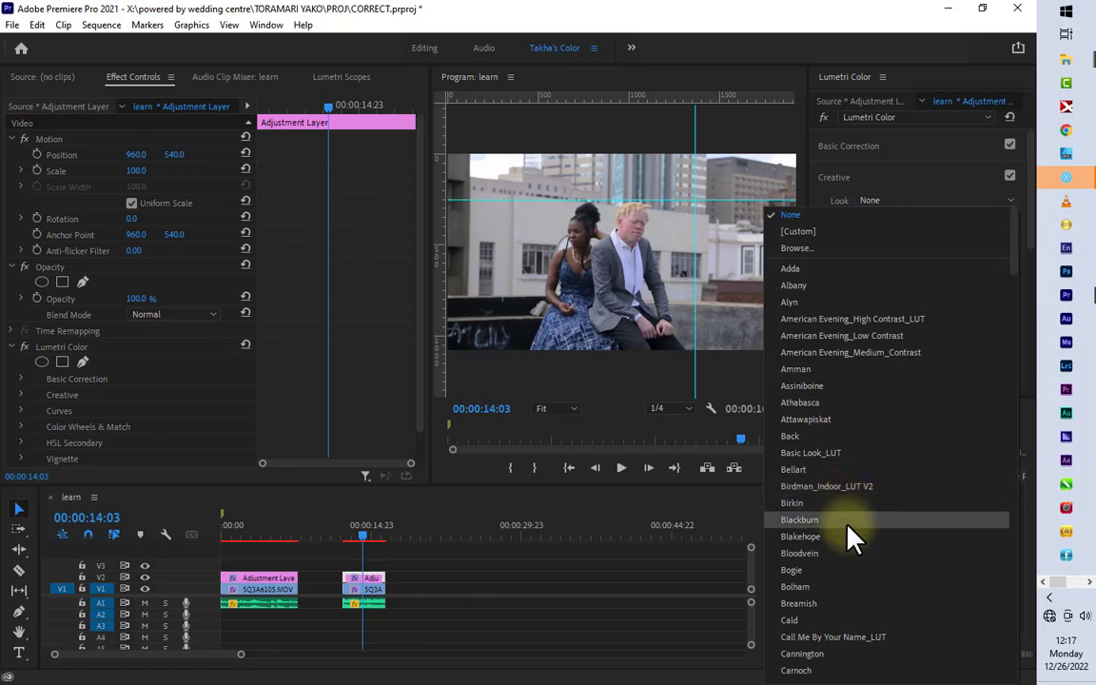
left_click(802, 249)
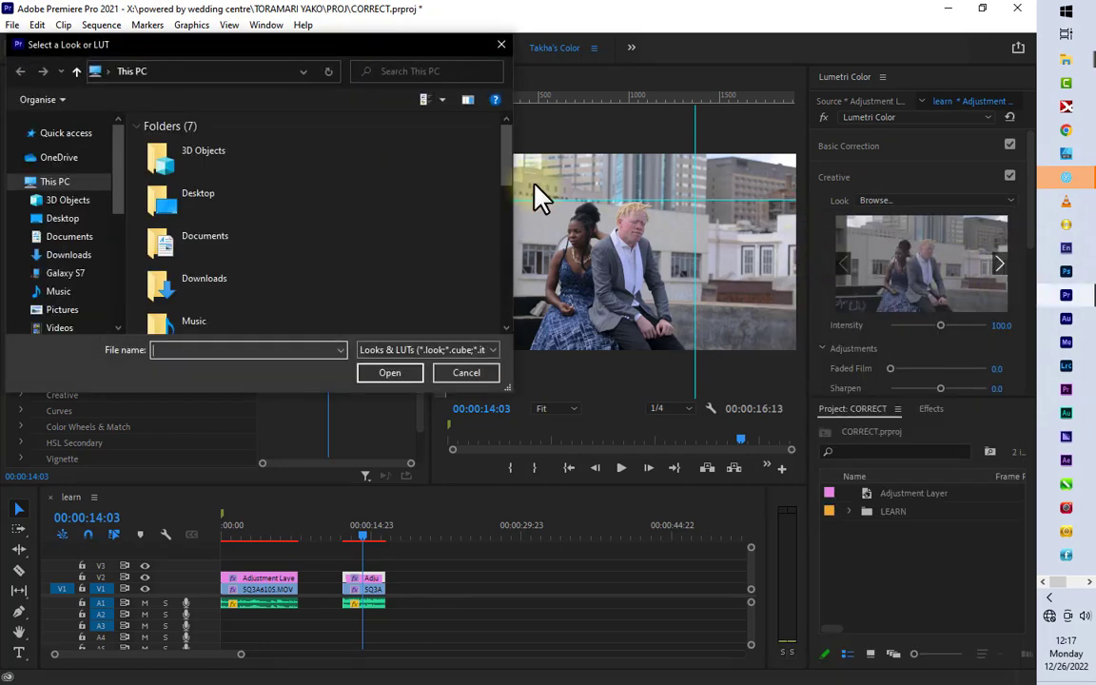
left_click_drag(116, 172, 114, 259)
left_click(73, 231)
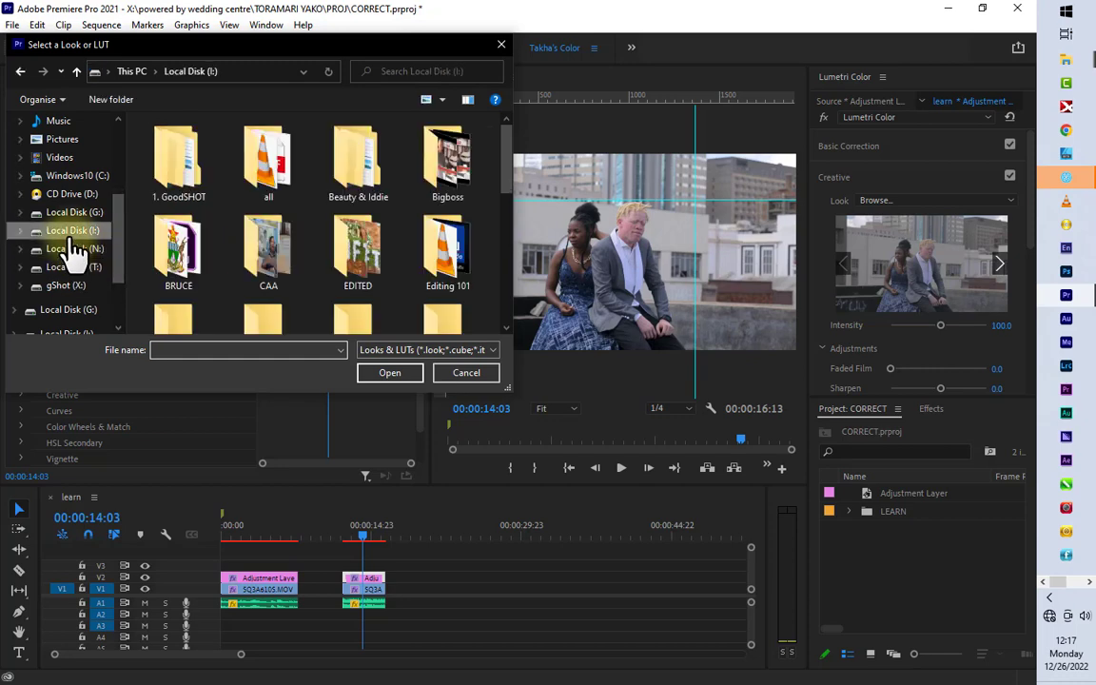
scroll(295, 259, "down", 6)
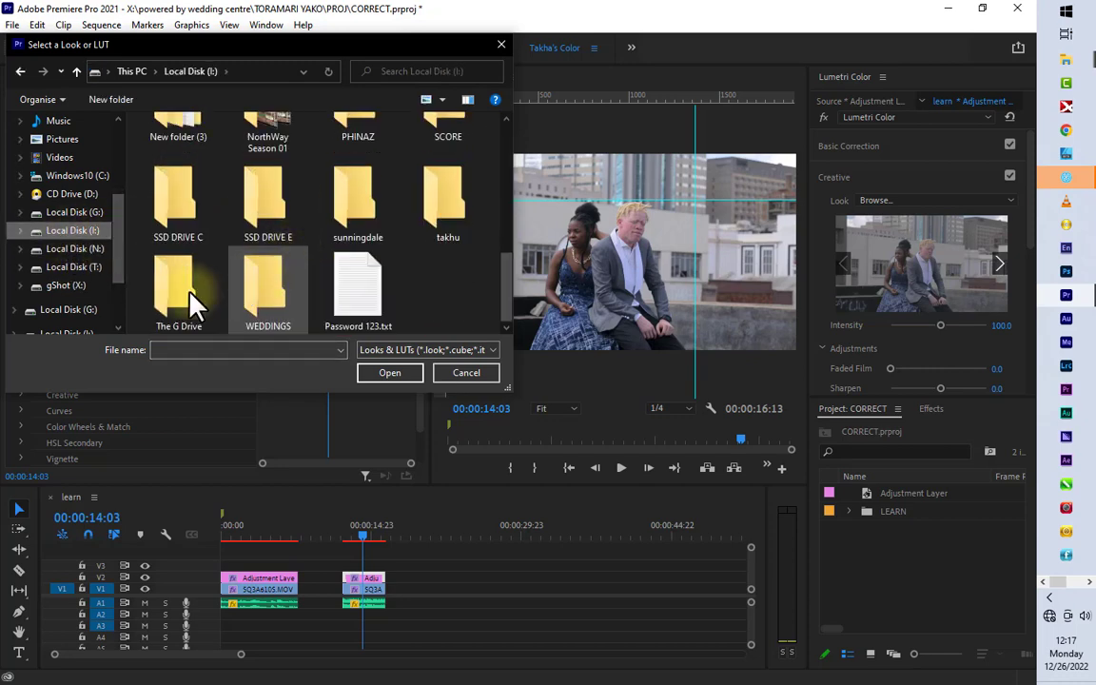
double_click(183, 295)
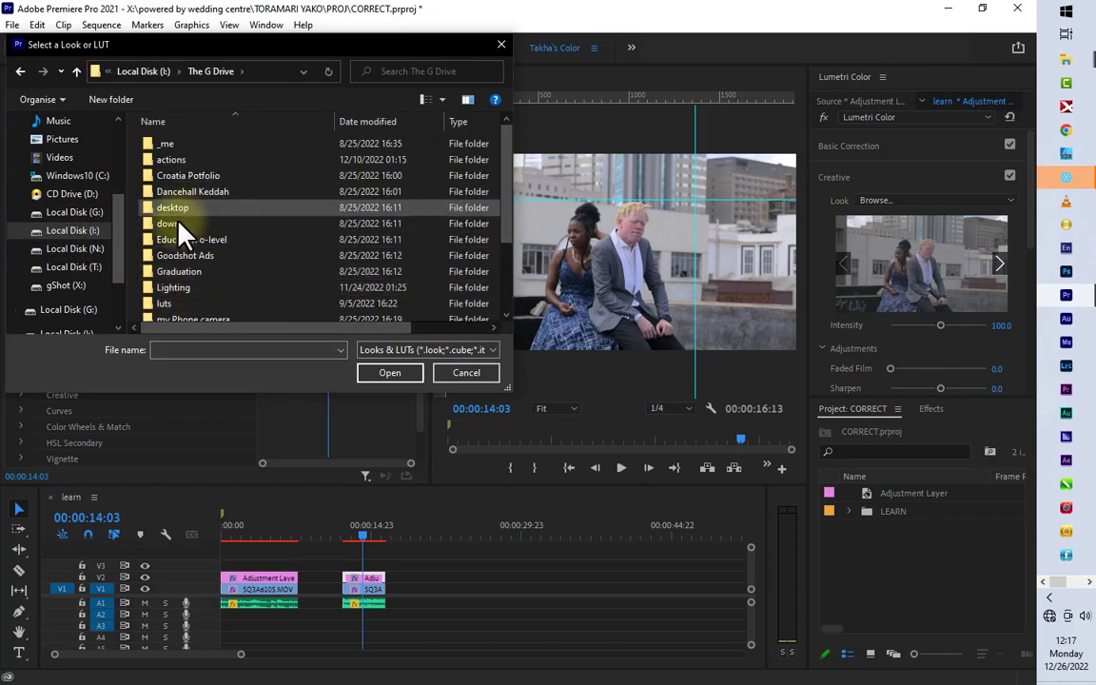
double_click(170, 300)
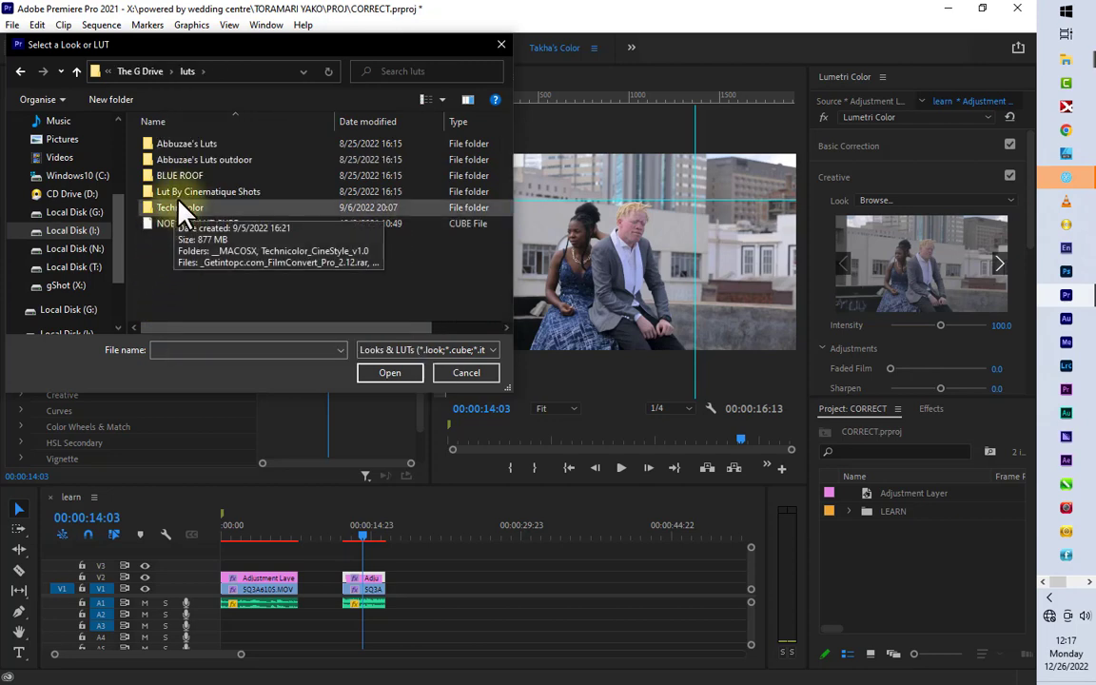
Step: Apply Standard Picture Style.cube from the Teal and Orange folder inside Lut By Cinematique Shots as the creative look
double_click(190, 193)
double_click(183, 146)
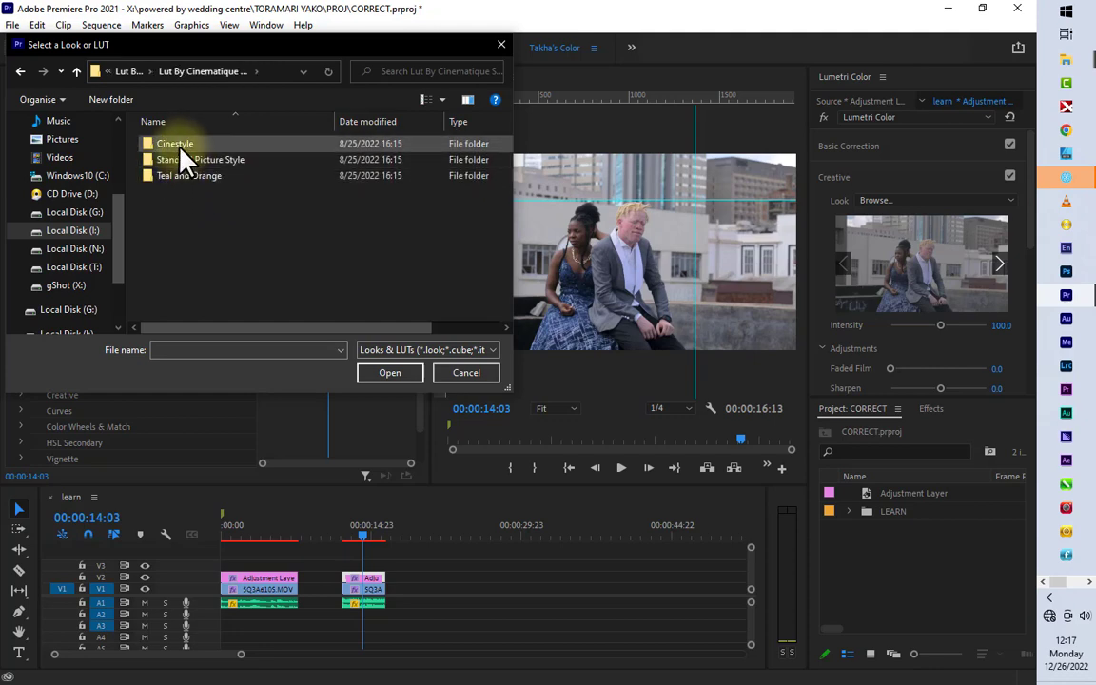
left_click(390, 373)
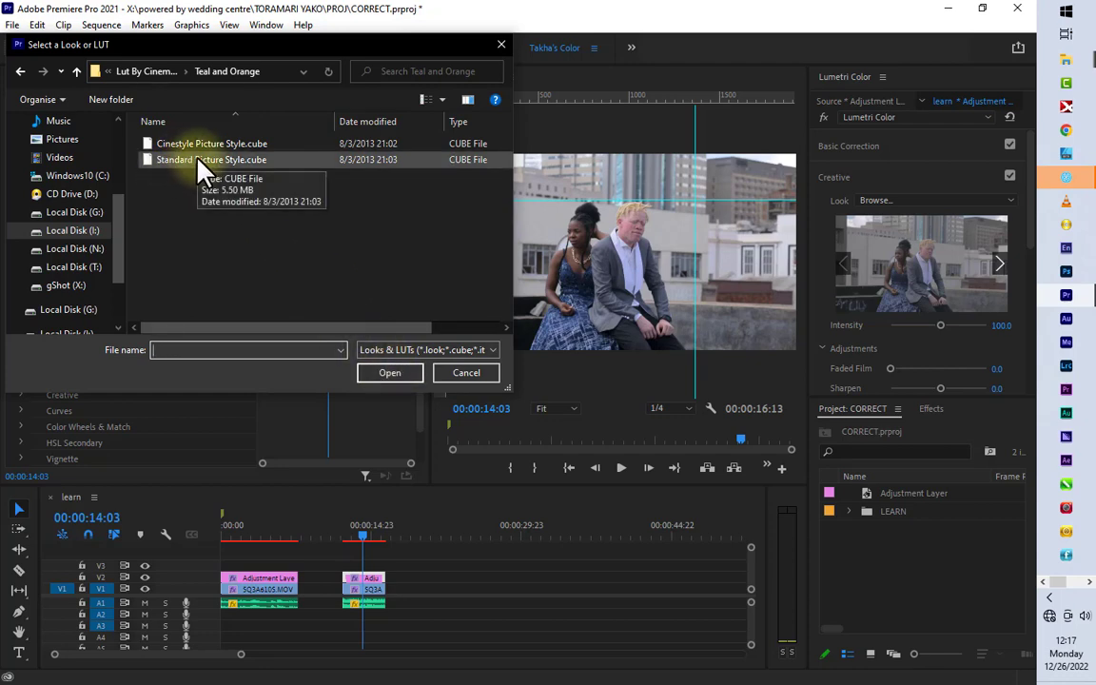
left_click(196, 160)
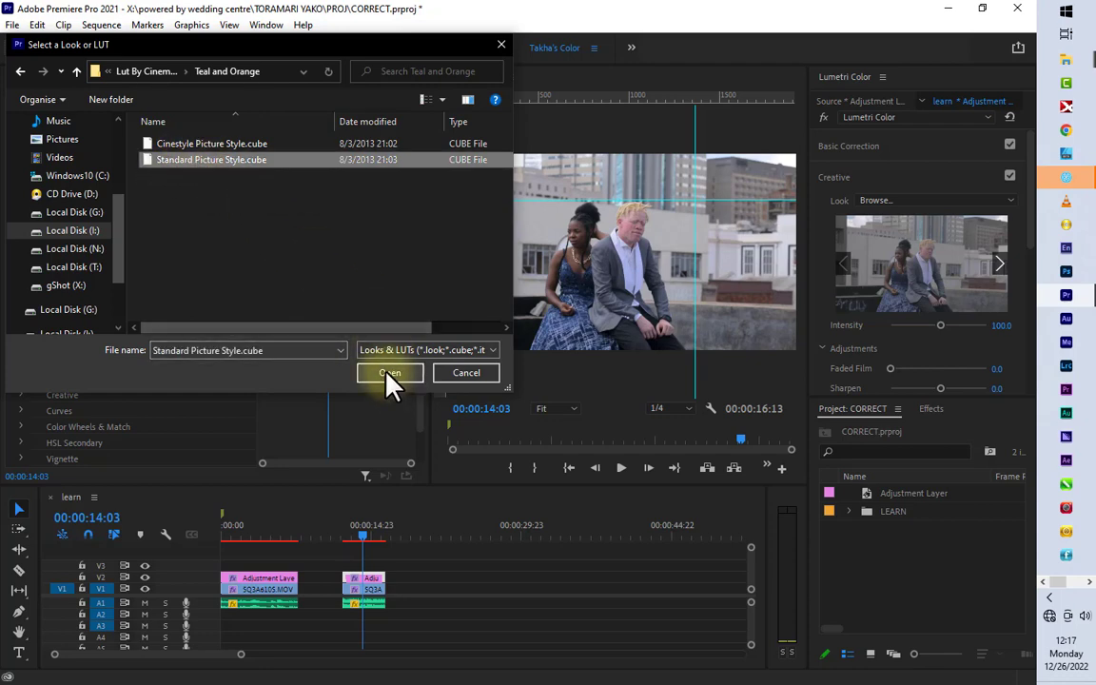
left_click(200, 144)
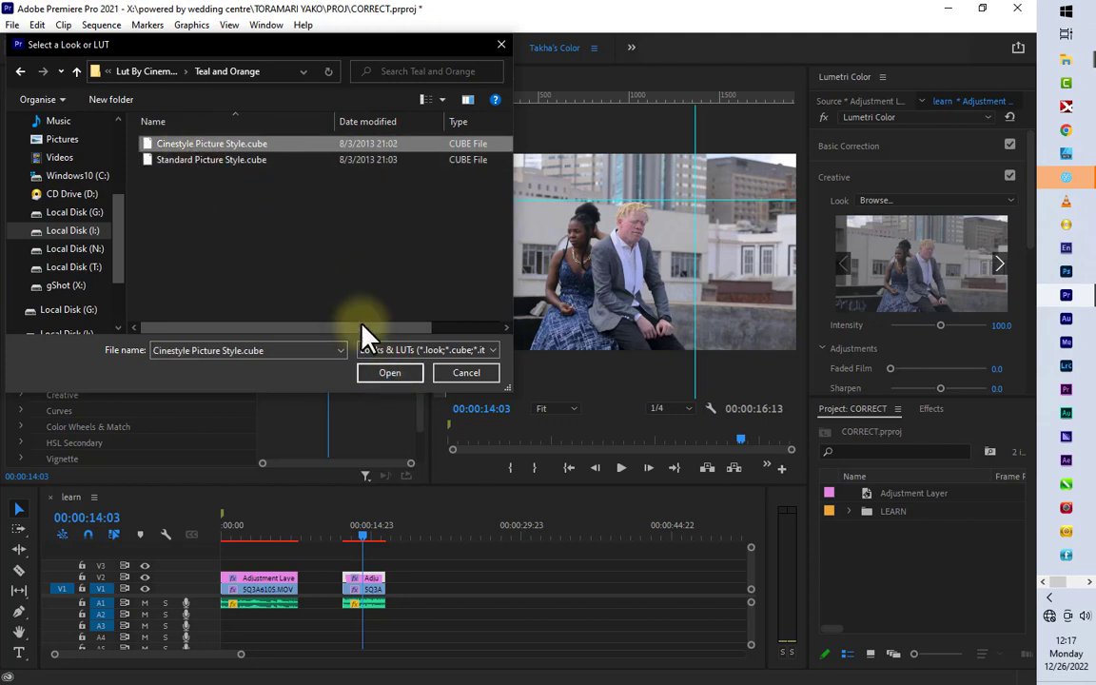
left_click(226, 160)
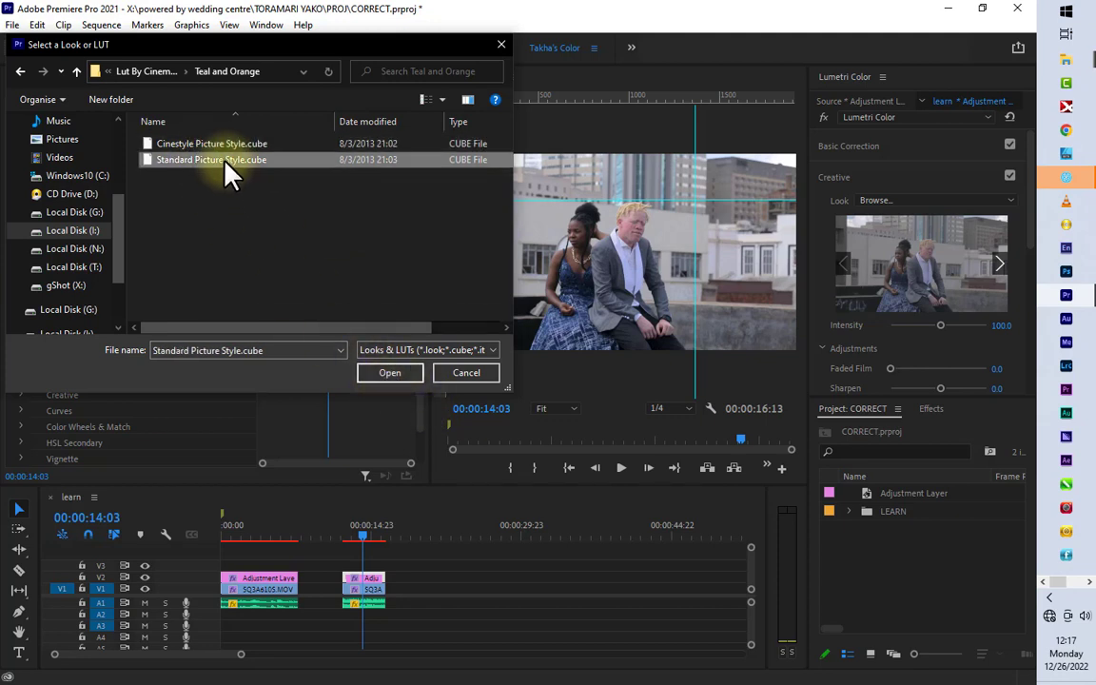
left_click(394, 381)
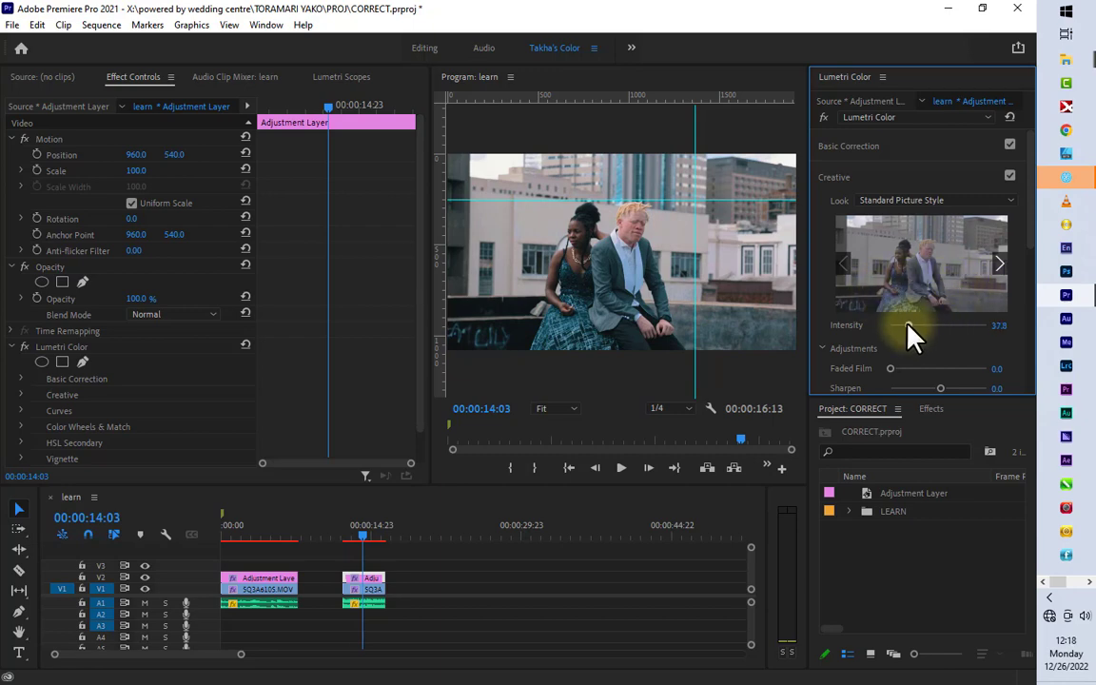
Step: Set the look's intensity to 47.2, sharpen to 8.7, vibrance to 22.8 and faded film to 4.7
left_click_drag(910, 329, 912, 325)
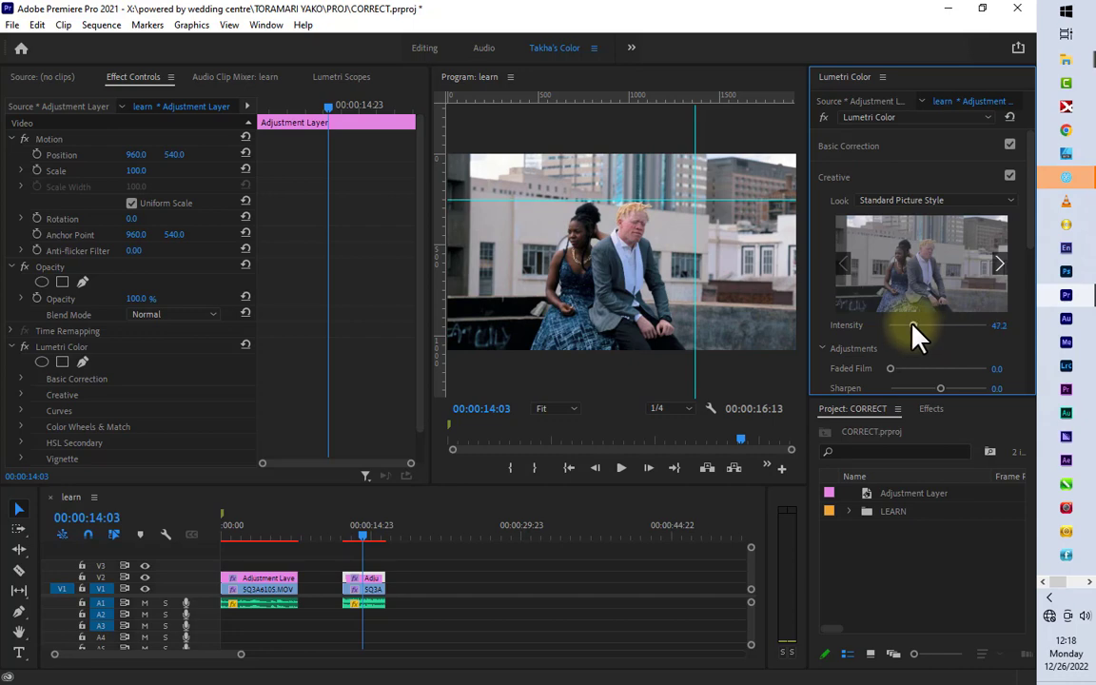
scroll(957, 362, "down", 2)
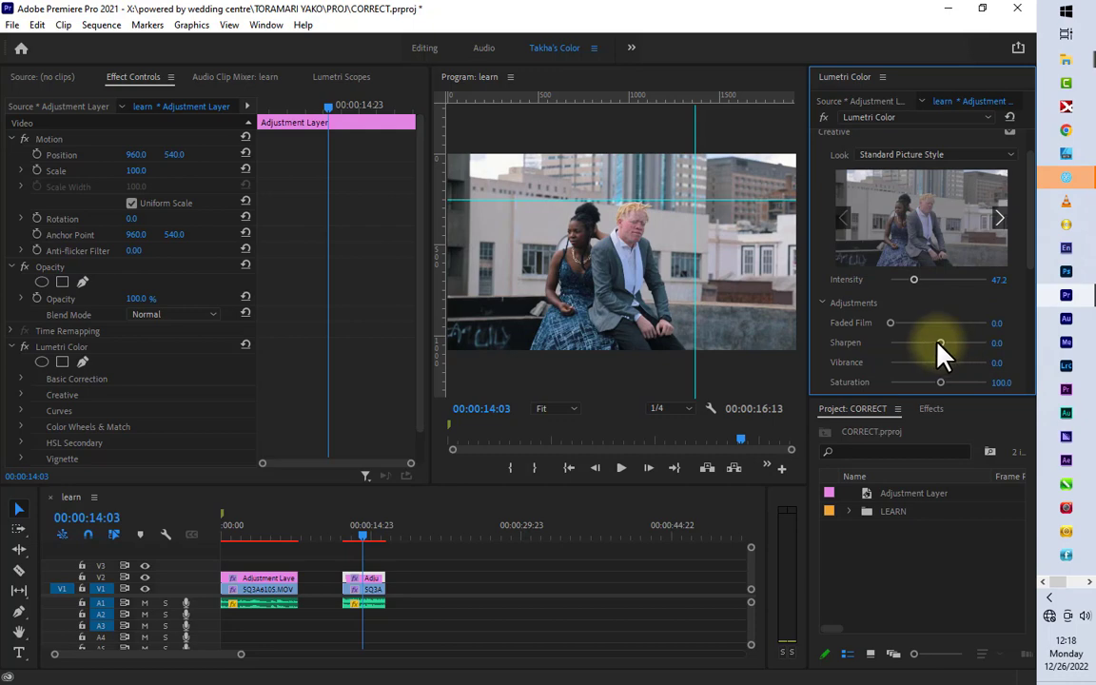
left_click_drag(942, 344, 943, 345)
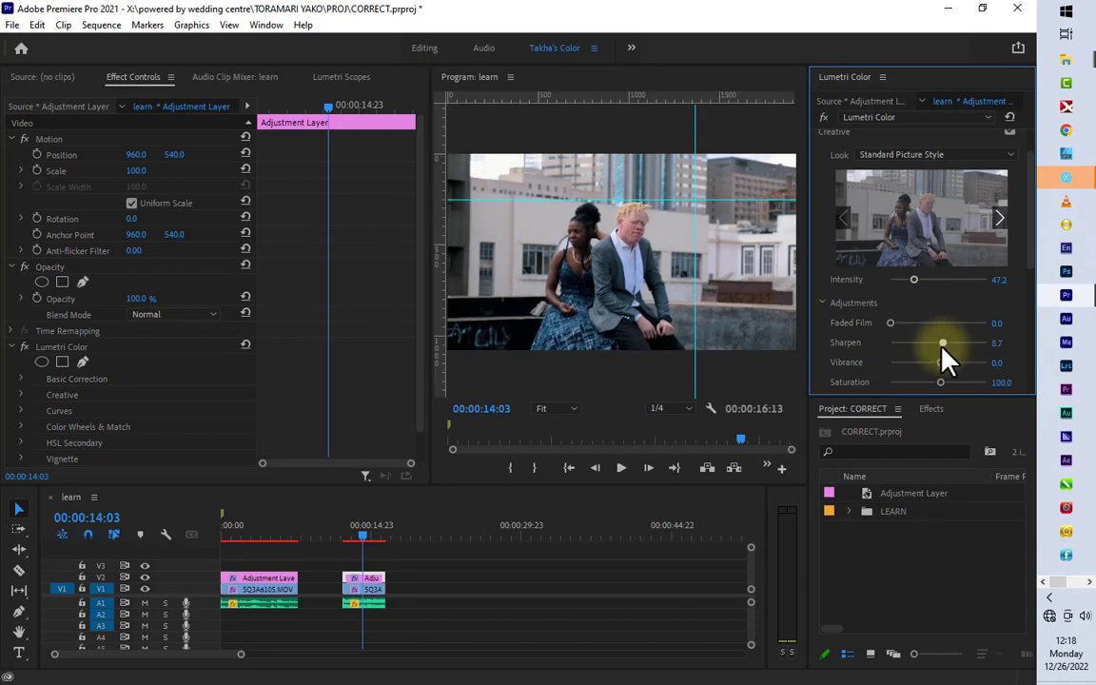
scroll(942, 384, "down", 1)
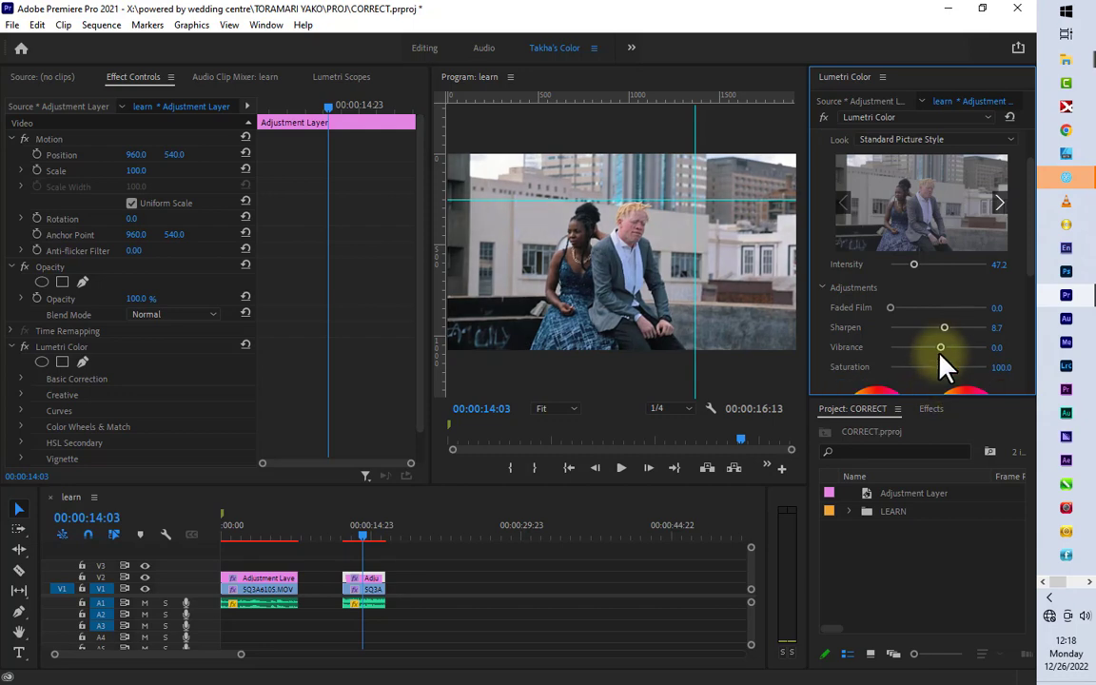
left_click_drag(941, 357, 951, 356)
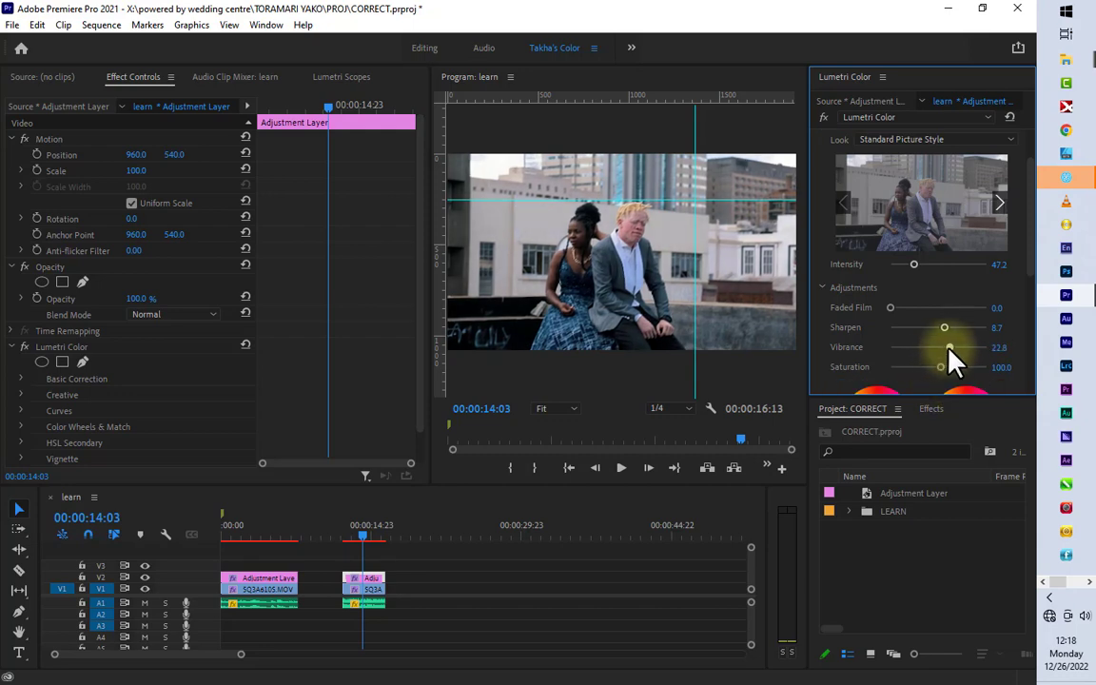
left_click_drag(891, 308, 887, 312)
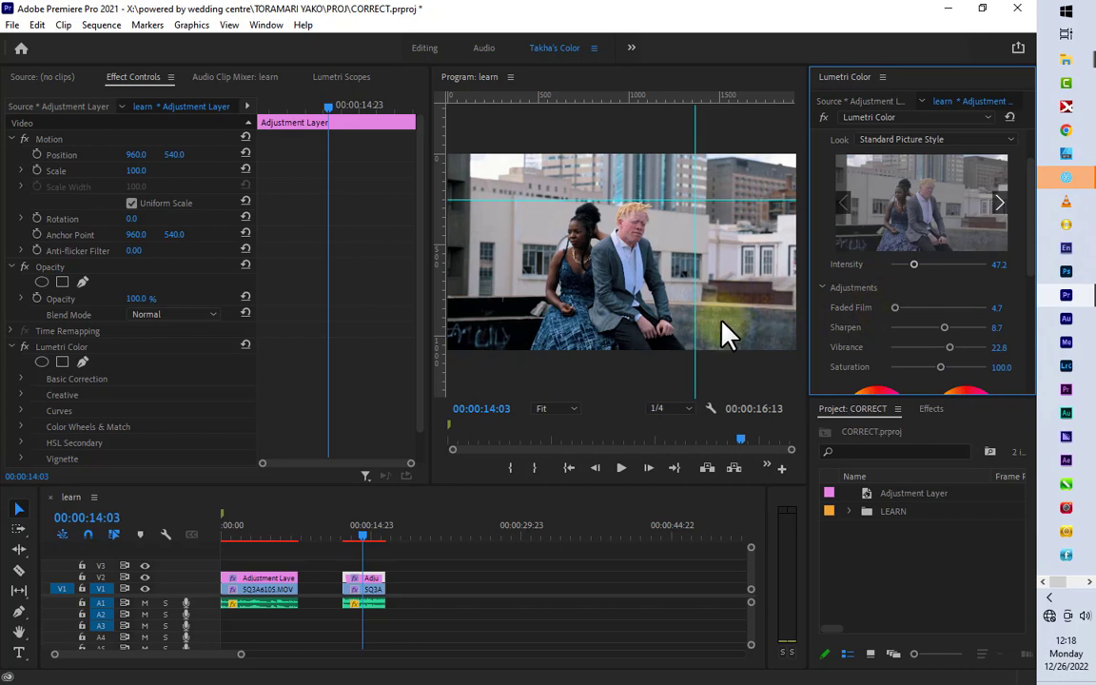